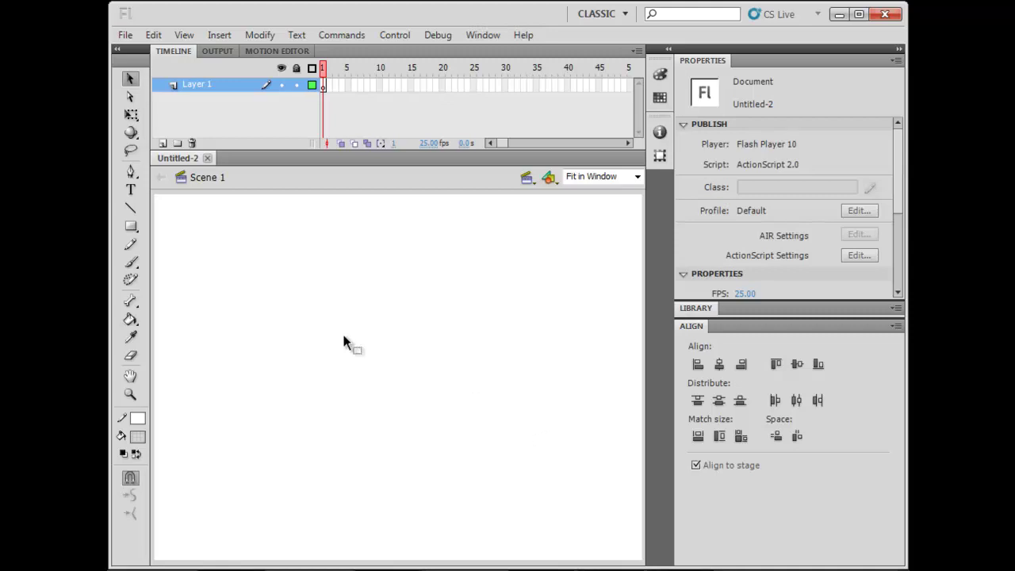
- Draw a tall rectangle and a wide rectangle below it, both with black stroke and black fill
left_click(131, 226)
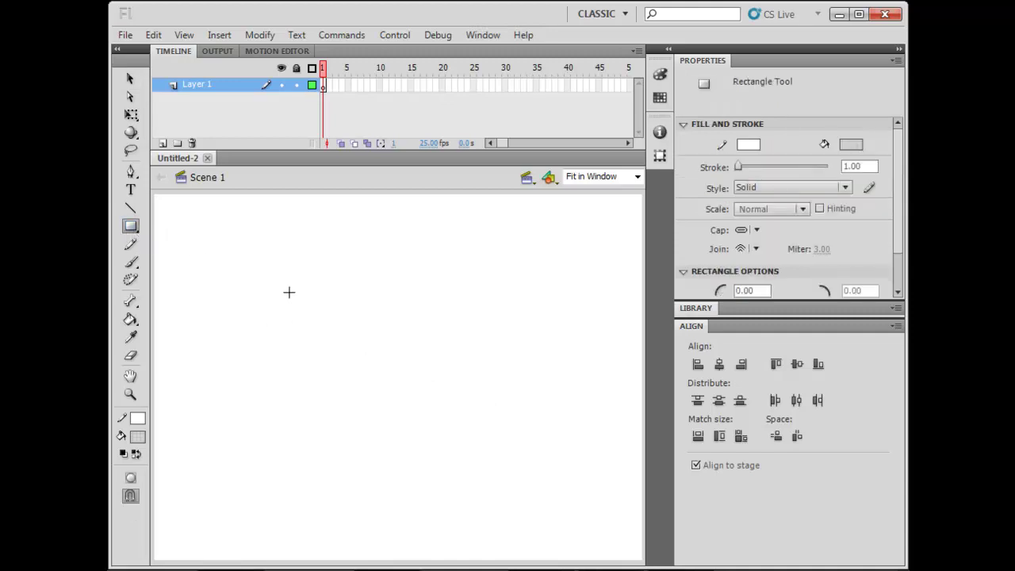
left_click(141, 413)
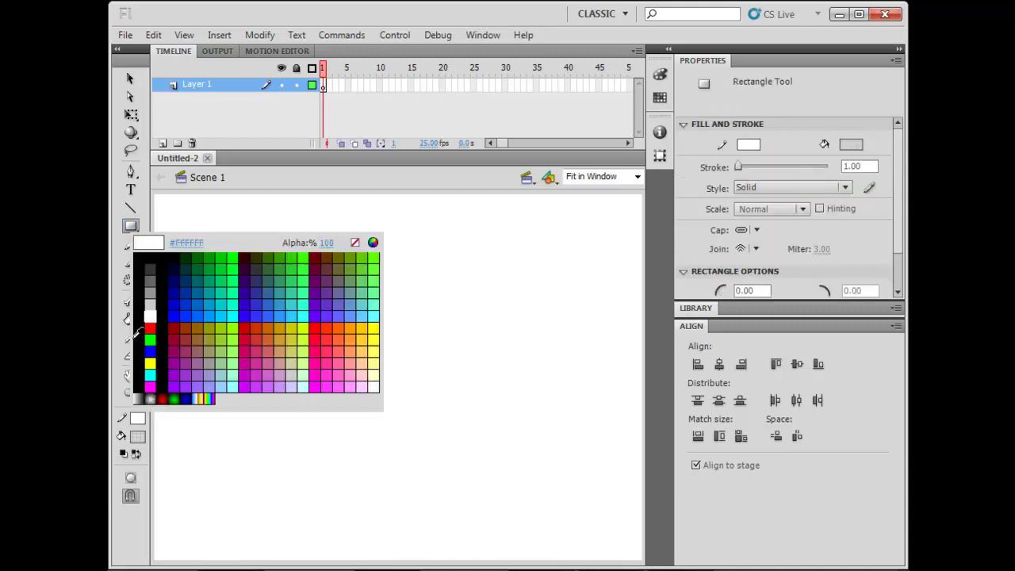
left_click(141, 341)
left_click(138, 436)
left_click(143, 406)
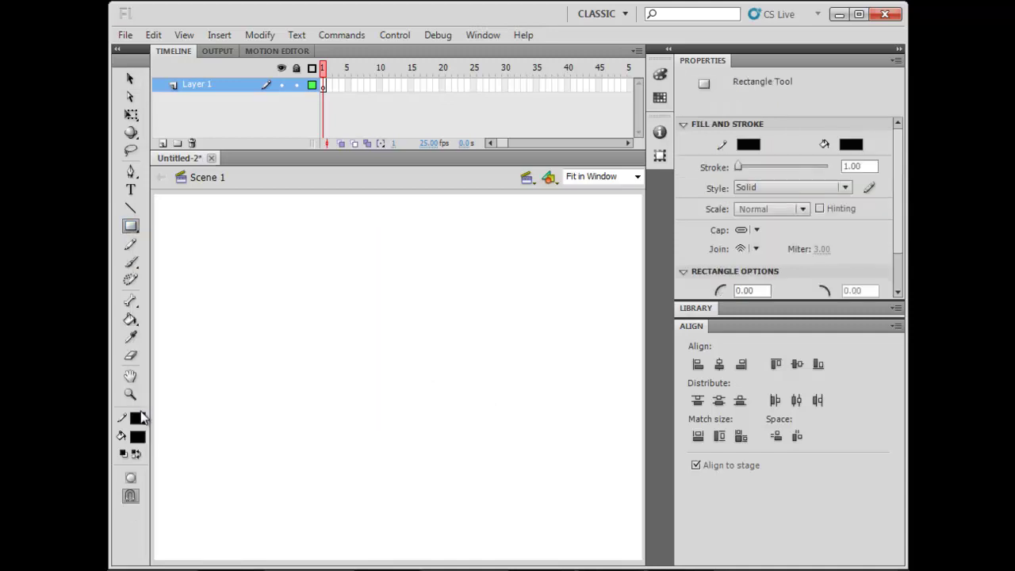
left_click_drag(266, 235, 322, 378)
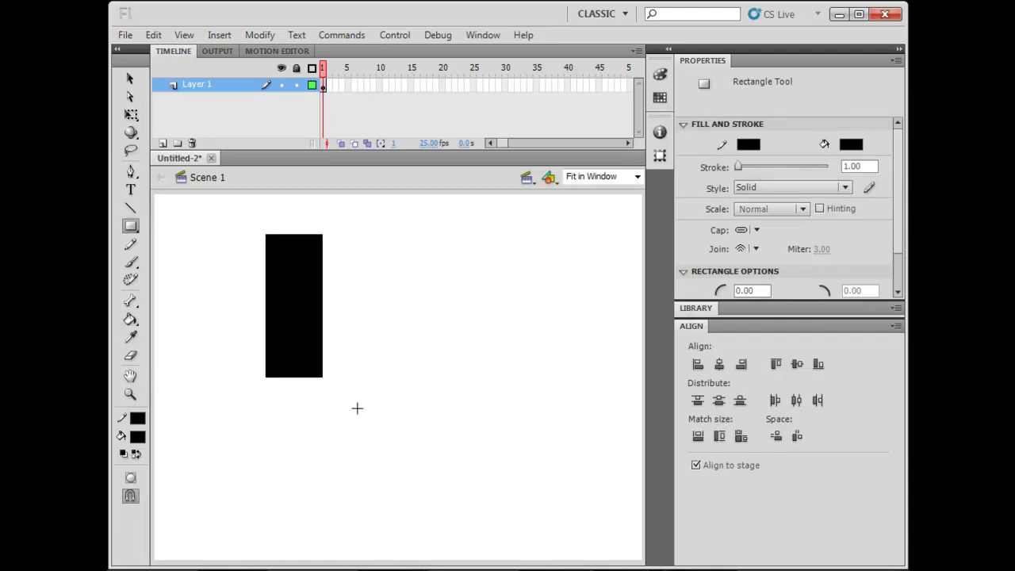
left_click_drag(283, 406, 423, 460)
- Bow the tall shape's sides outward, arch the wide shape's upper and lower edges, and taper the tall shape's lower end
key("v")
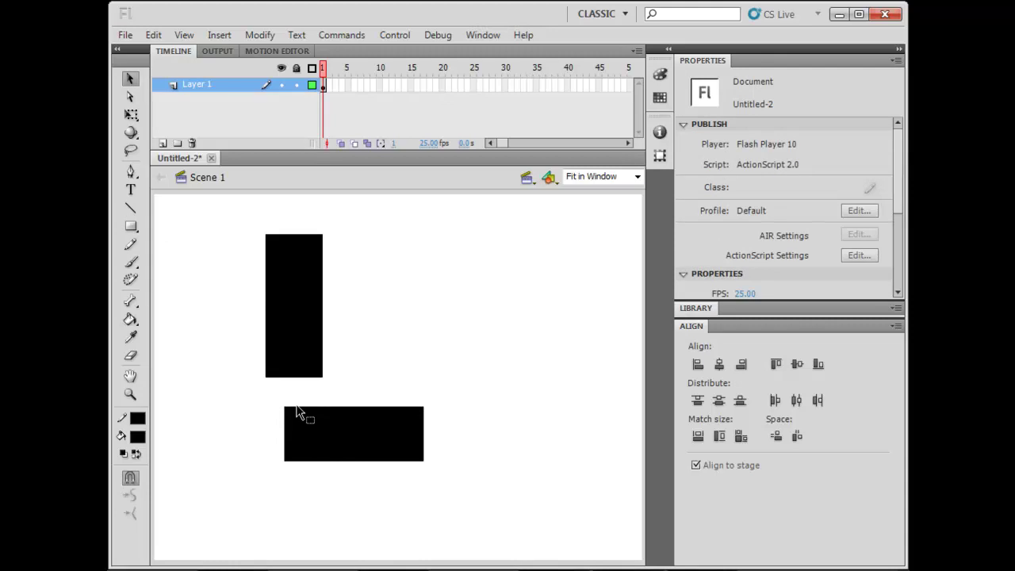
left_click_drag(299, 407, 269, 387)
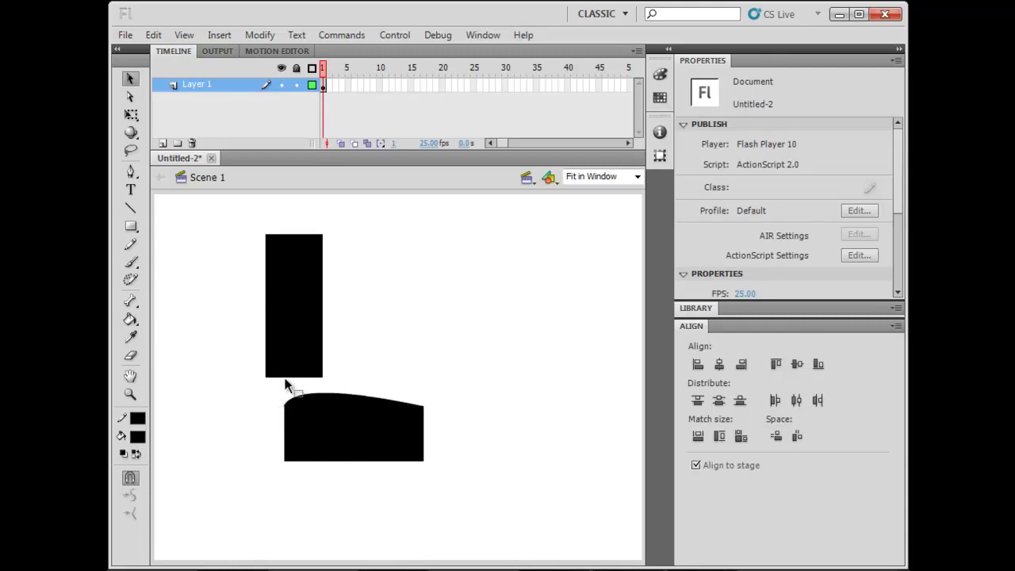
mouse_move(322, 281)
left_mouse_down()
mouse_move(351, 272)
mouse_move(340, 227)
mouse_move(331, 264)
left_mouse_up()
left_click_drag(268, 276, 255, 274)
left_click_drag(361, 461, 422, 449)
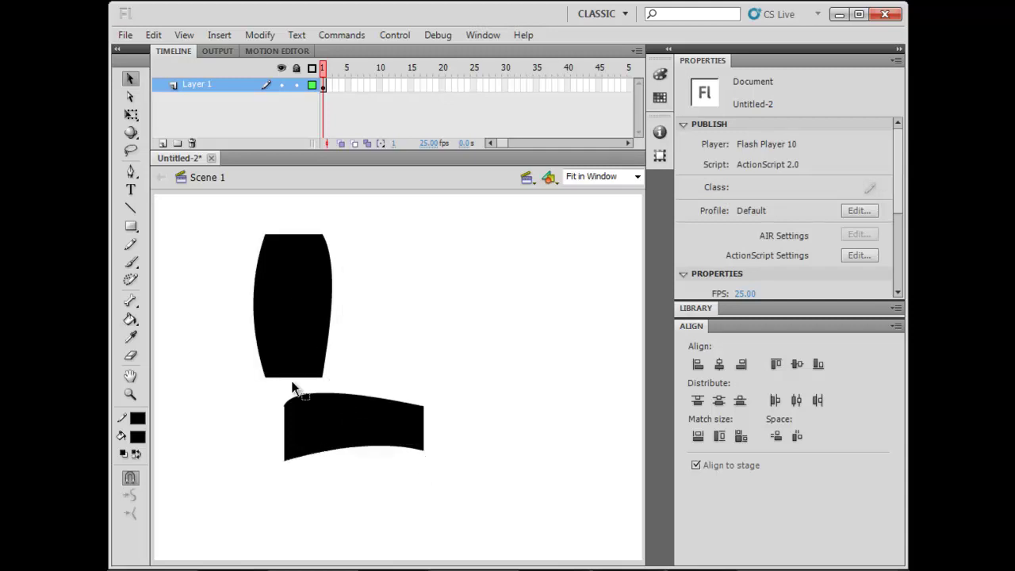
left_click_drag(267, 378, 278, 377)
- Convert the fills of the tall shape and the wide shape into two separate graphic symbols
left_click(299, 342)
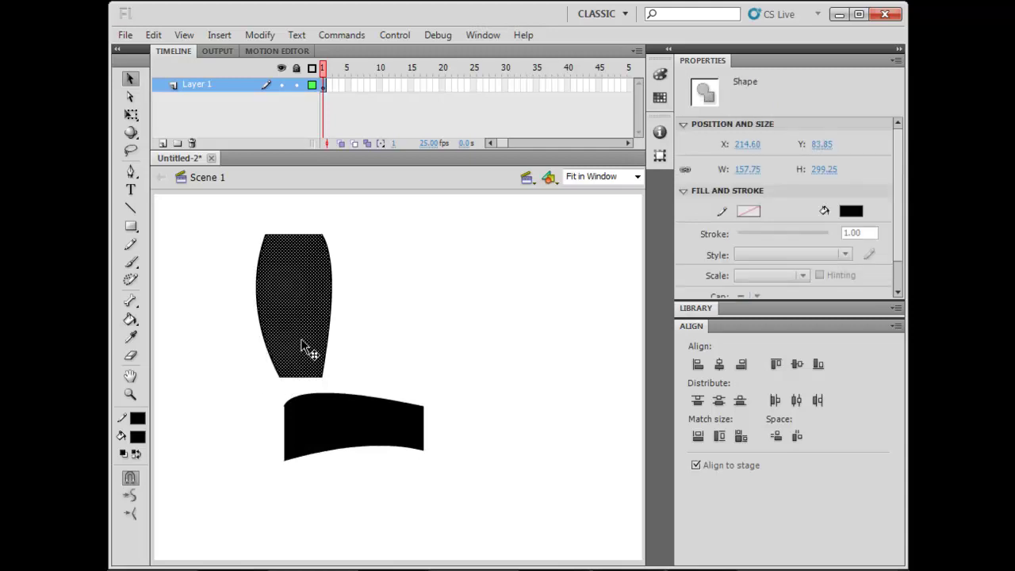
key("F8")
key("Return")
left_click(362, 426)
key("F8")
key("Return")
- Move both symbols off their original spots and delete the stroke outlines left behind
left_click_drag(331, 408, 507, 341)
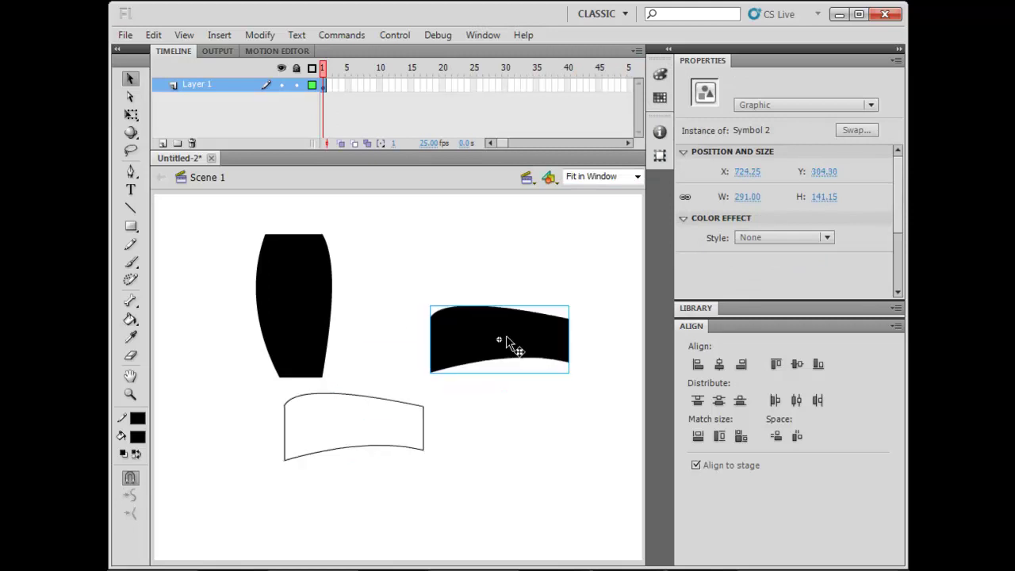
left_click(406, 408)
key("Delete")
left_click_drag(317, 337, 385, 452)
left_click(332, 331)
double_click(330, 324)
key("Delete")
- Reposition the tall symbol to about X 210, Y 296 and the wide symbol to about X 515, Y 433
left_click_drag(355, 394, 286, 286)
left_click_drag(463, 356, 400, 411)
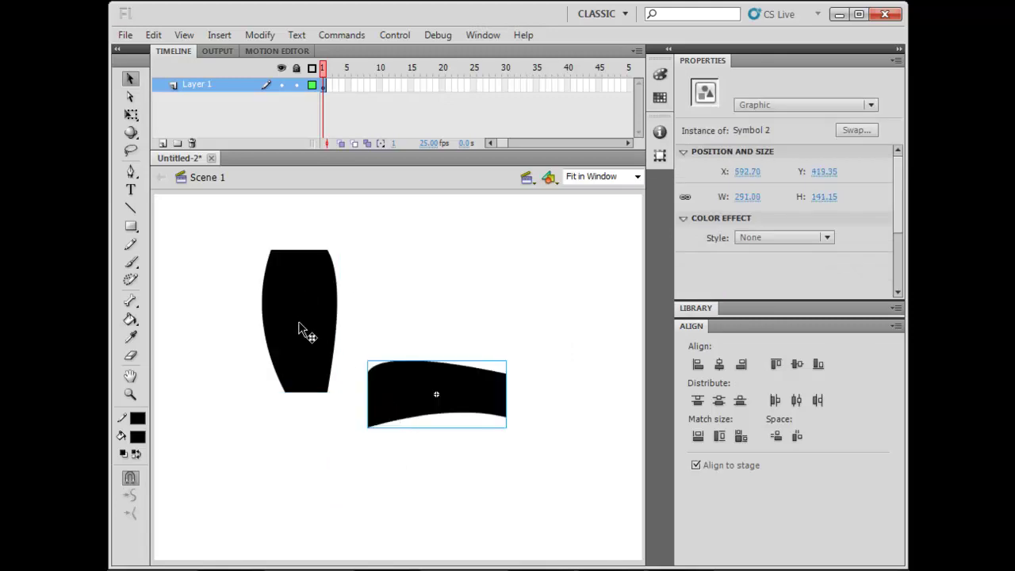
left_click_drag(303, 287, 310, 255)
left_click_drag(421, 371, 341, 377)
left_click_drag(297, 344, 249, 374)
left_click_drag(324, 401, 342, 385)
mouse_move(263, 361)
left_mouse_down()
mouse_move(279, 362)
mouse_move(287, 388)
mouse_move(274, 367)
mouse_move(266, 377)
left_mouse_up()
left_click_drag(344, 399, 371, 413)
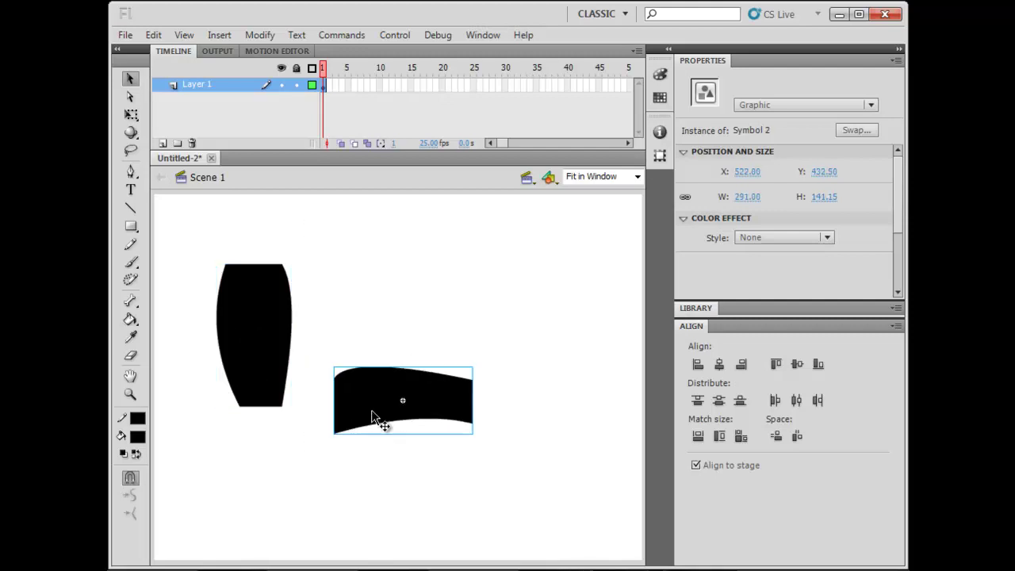
left_click_drag(374, 415, 371, 415)
- Rotate the wide symbol slightly clockwise with the Free Transform tool
key("q")
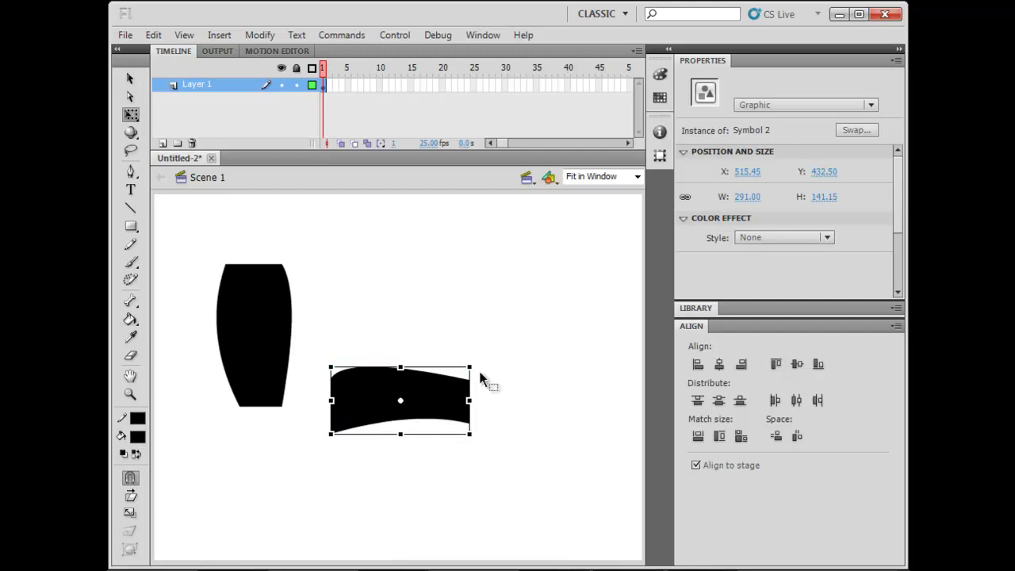
mouse_move(480, 358)
left_mouse_down()
mouse_move(442, 269)
mouse_move(484, 313)
mouse_move(493, 351)
left_mouse_up()
left_click_drag(477, 365, 544, 278)
- Pivot the tall symbol about its top centre, and move the wide symbol over its lower end to about X 317, Y 446
left_click(253, 325)
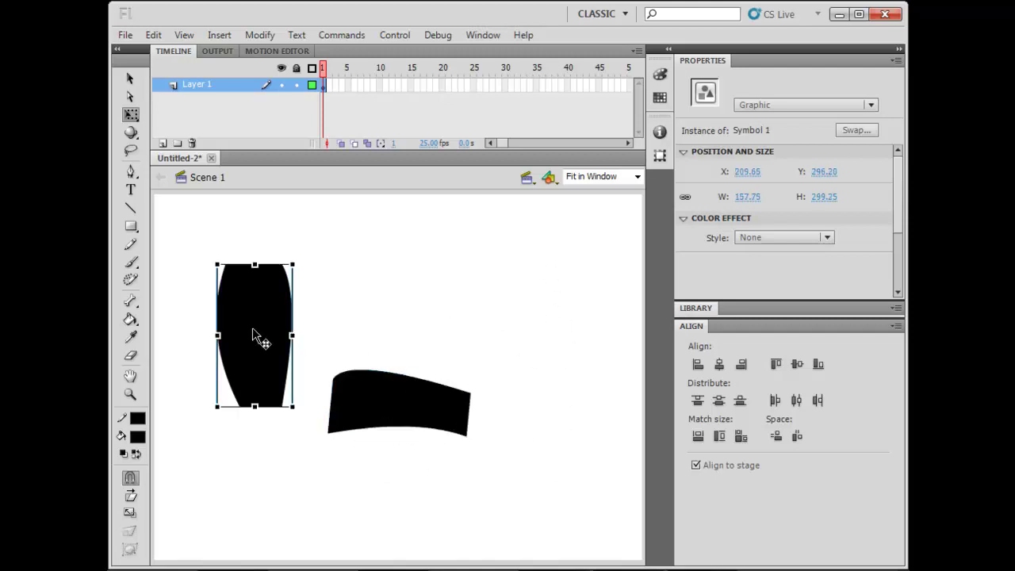
left_click_drag(293, 409, 319, 394)
key("ctrl+z")
mouse_move(301, 406)
left_mouse_down()
mouse_move(382, 331)
mouse_move(270, 421)
mouse_move(256, 407)
mouse_move(340, 351)
mouse_move(291, 386)
mouse_move(310, 412)
mouse_move(281, 386)
mouse_move(273, 392)
mouse_move(281, 415)
mouse_move(289, 409)
left_mouse_up()
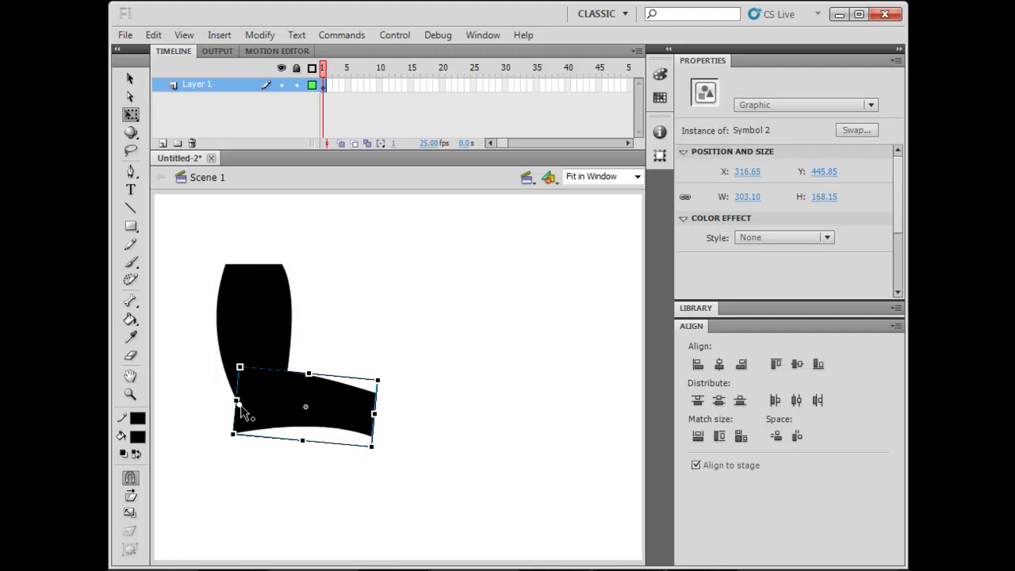
- Set the wide symbol's transformation point at the elbow joint and rotate the symbol clockwise so it slopes diagonally downward
left_click(388, 352)
left_click(322, 401)
left_click_drag(242, 403, 259, 399)
left_click_drag(373, 386, 389, 441)
left_click(362, 325)
left_click(362, 357)
- Distribute the two arm symbols to separate layers and delete the empty Layer 1
key("ctrl+a")
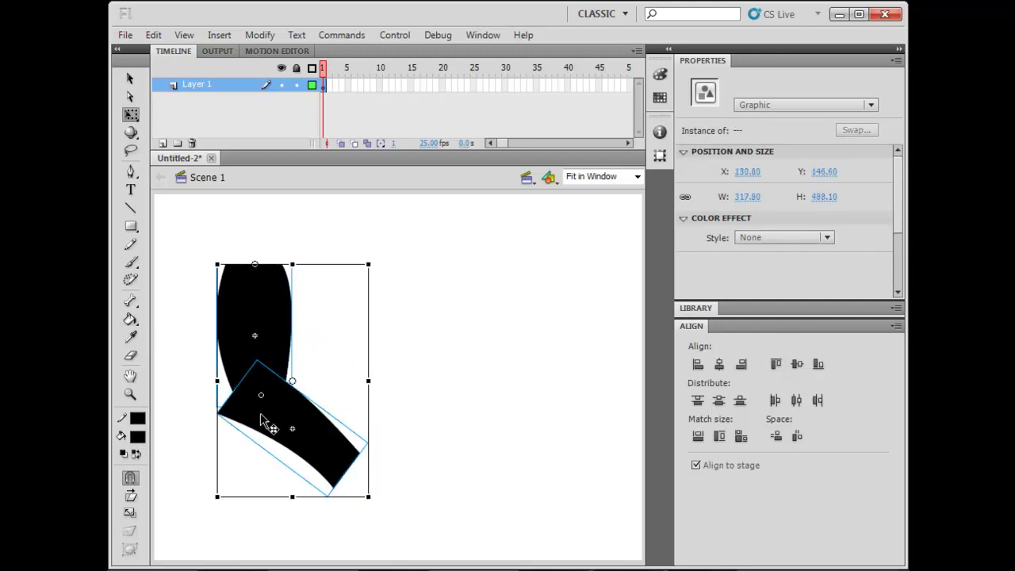
right_click(259, 410)
left_click(352, 357)
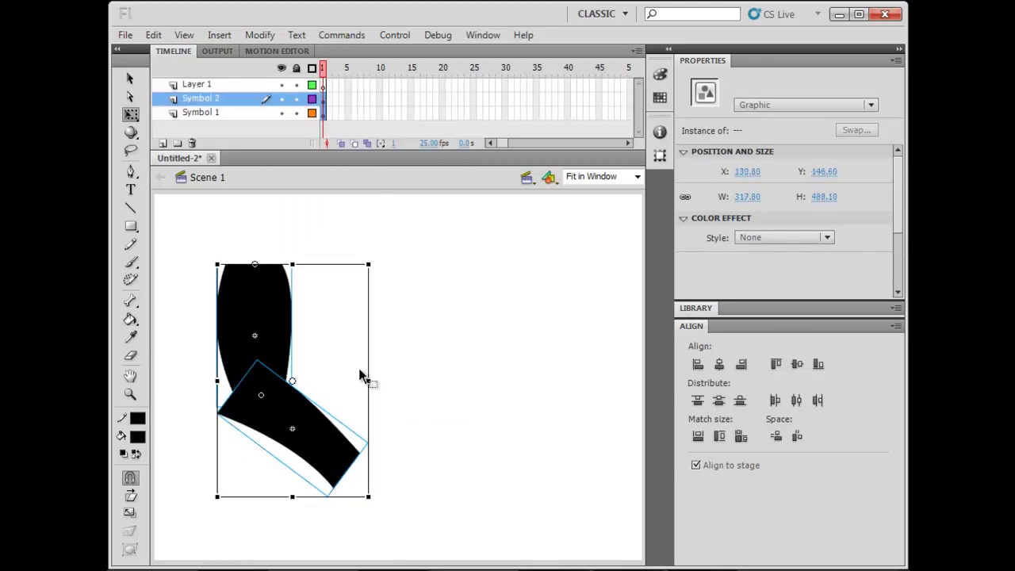
left_click(221, 89)
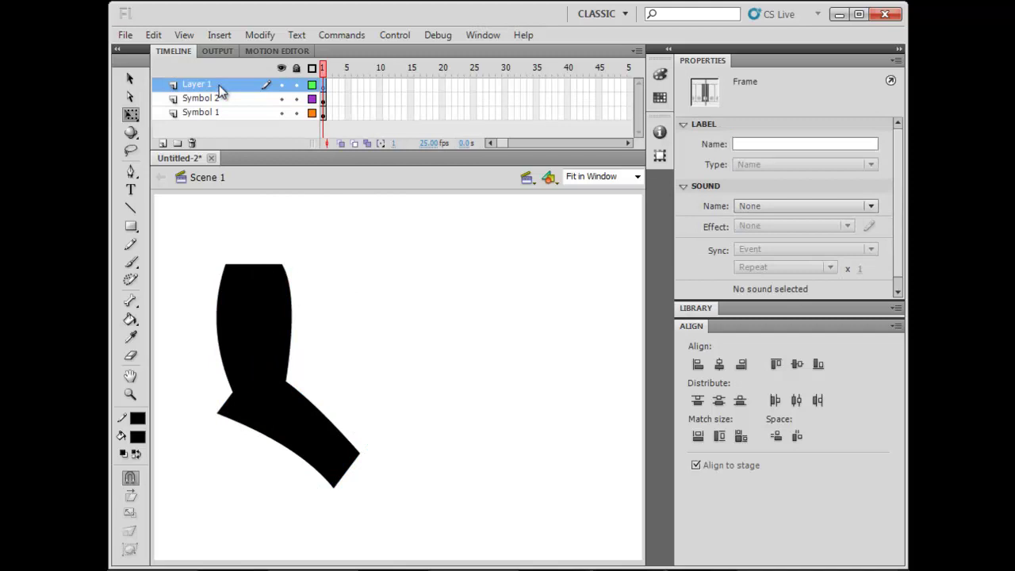
left_click(192, 142)
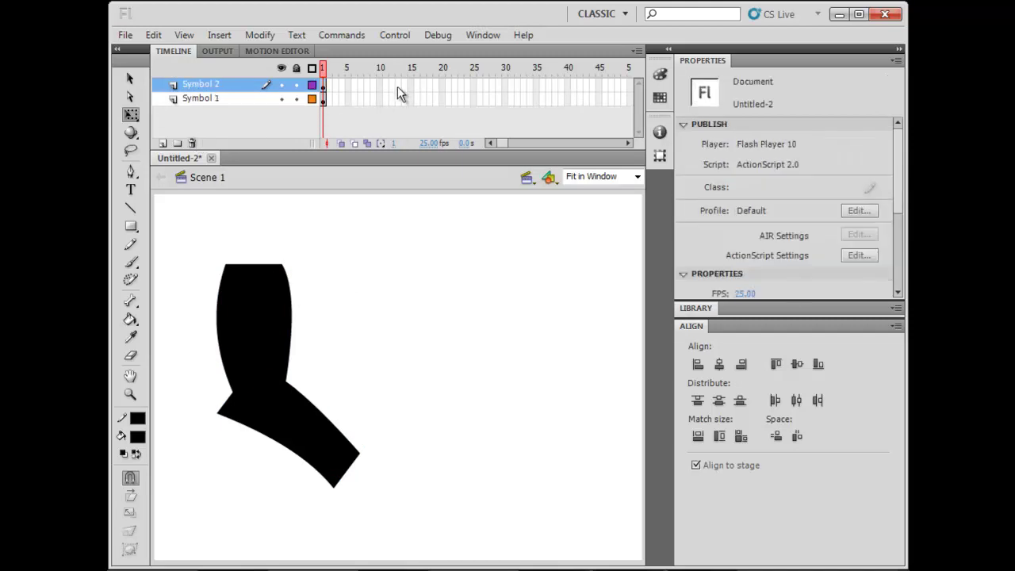
- Insert keyframes at frame 10 on both symbol layers and create classic tweens between the keyframes
left_click_drag(379, 110, 353, 100)
key("F6")
right_click(355, 102)
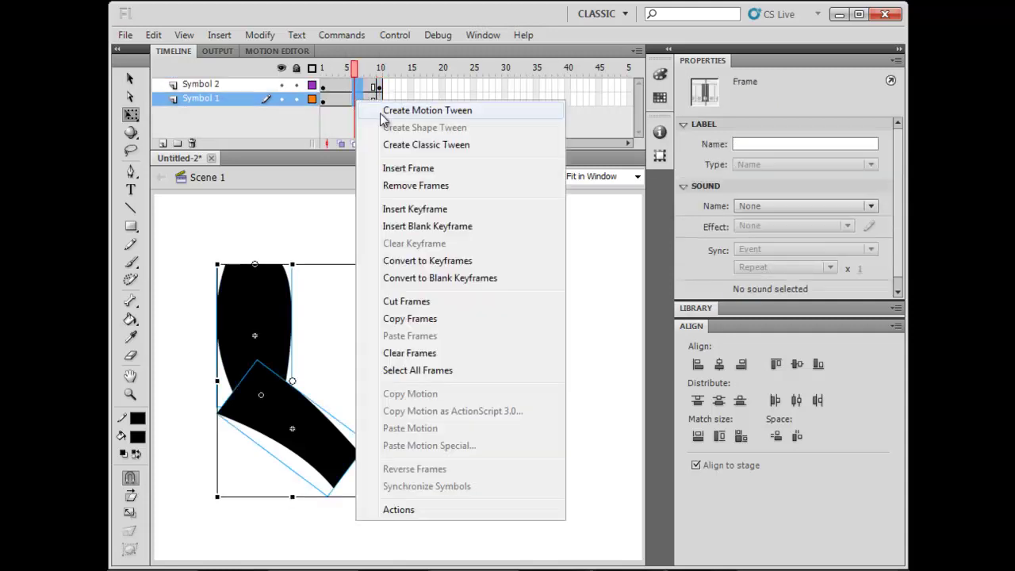
left_click(404, 146)
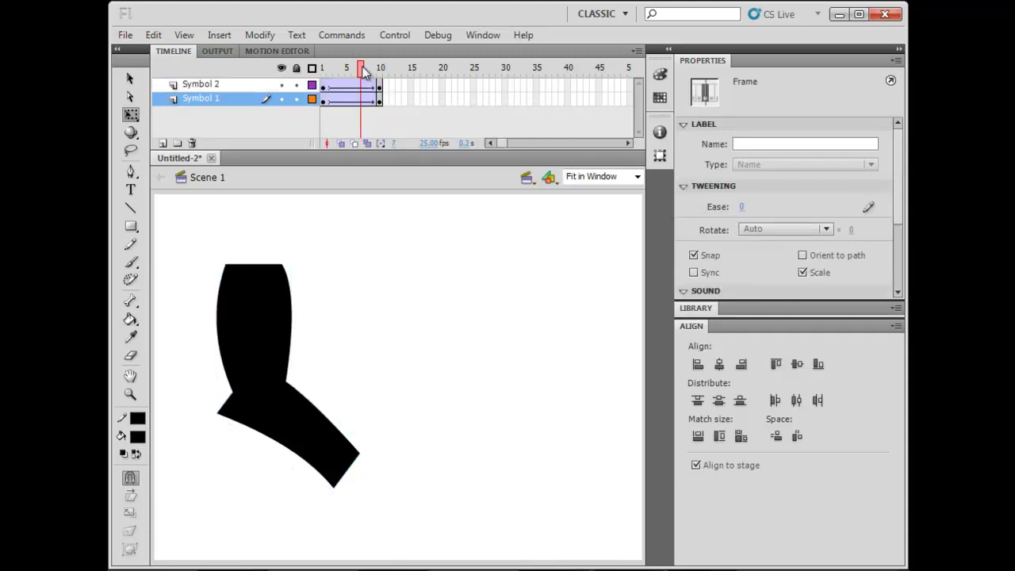
- On frame 10, rotate the upper arm counterclockwise about its shoulder pivot so it points up and outward
left_click_drag(355, 70, 379, 119)
left_click(271, 279)
left_click_drag(301, 409, 328, 227)
- On frame 10, move the forearm closer to the raised upper arm and rotate it to point upward
left_click(638, 178)
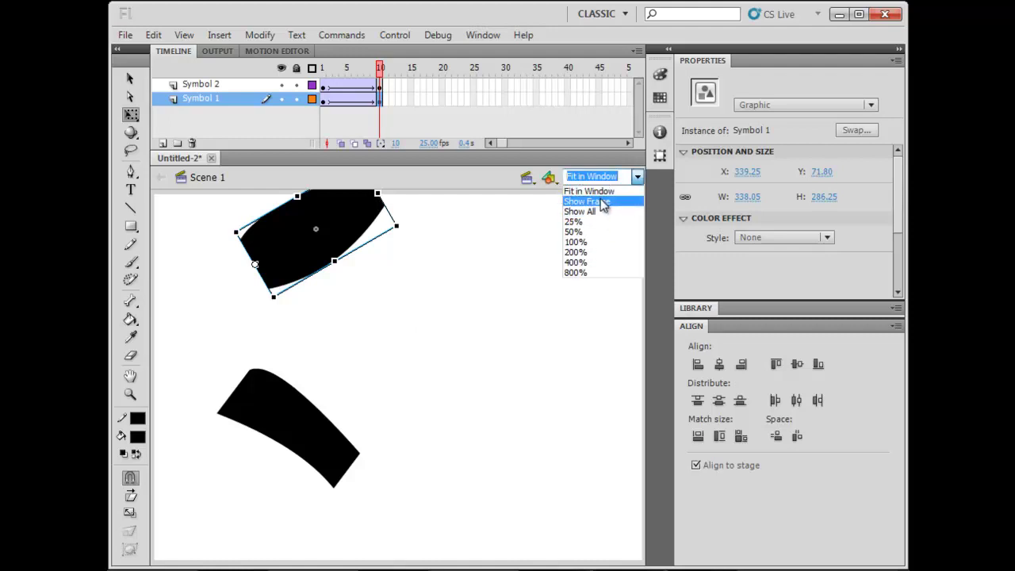
left_click(600, 203)
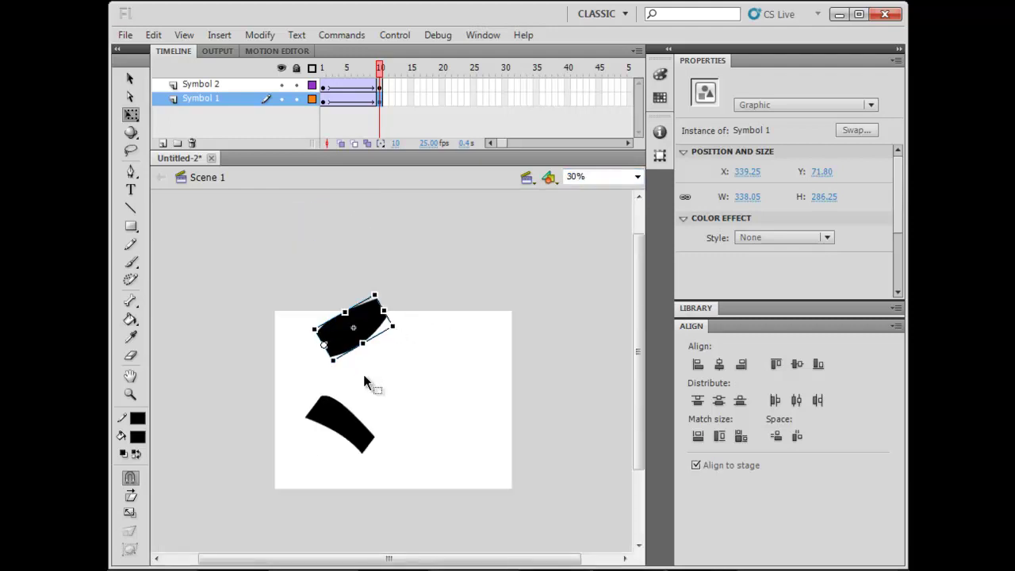
key("ctrl+equal")
left_click_drag(394, 452, 360, 363)
left_click_drag(353, 471, 446, 411)
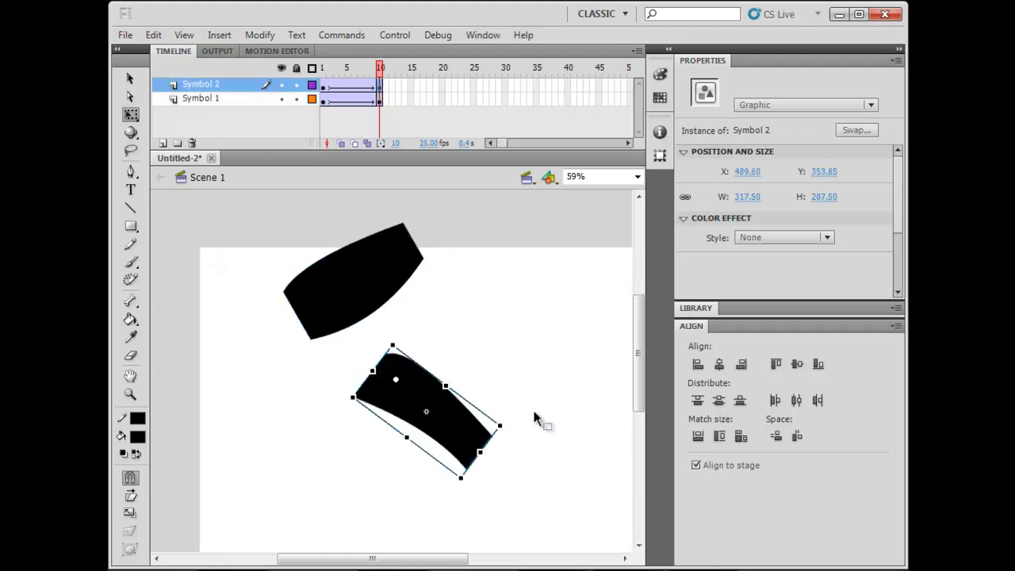
left_click_drag(505, 420, 409, 244)
- On frame 10, attach the forearm to the upper arm's free end, nudging it to about X 467, Y -92
left_click_drag(418, 325, 414, 431)
left_click_drag(412, 455, 420, 345)
key("Left")
key("Left")
key("Down")
key("Down")
key("Down")
key("Down")
key("Left")
key("Down")
left_click_drag(411, 341, 407, 343)
- Play the tween and use onion skinning across frames 1 to 10 to examine how the elbow joint holds together
key("Return")
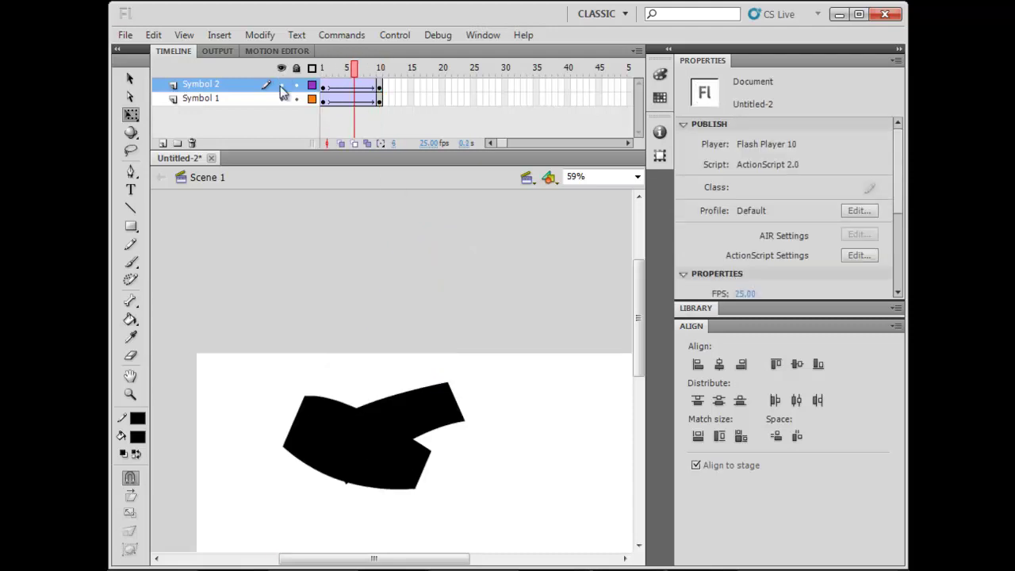
left_click_drag(537, 393, 538, 306)
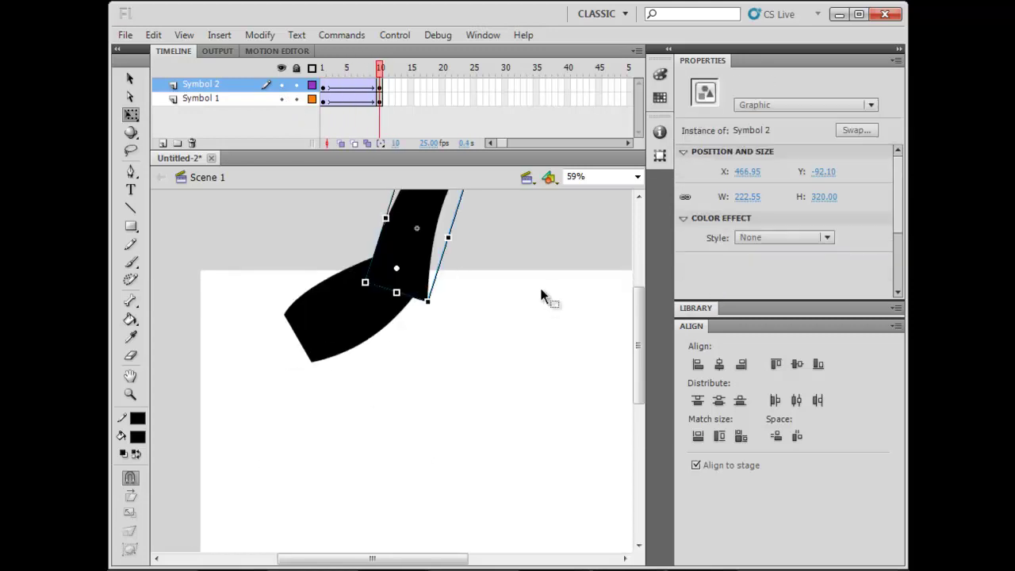
left_click_drag(346, 68, 322, 70)
left_click(321, 96)
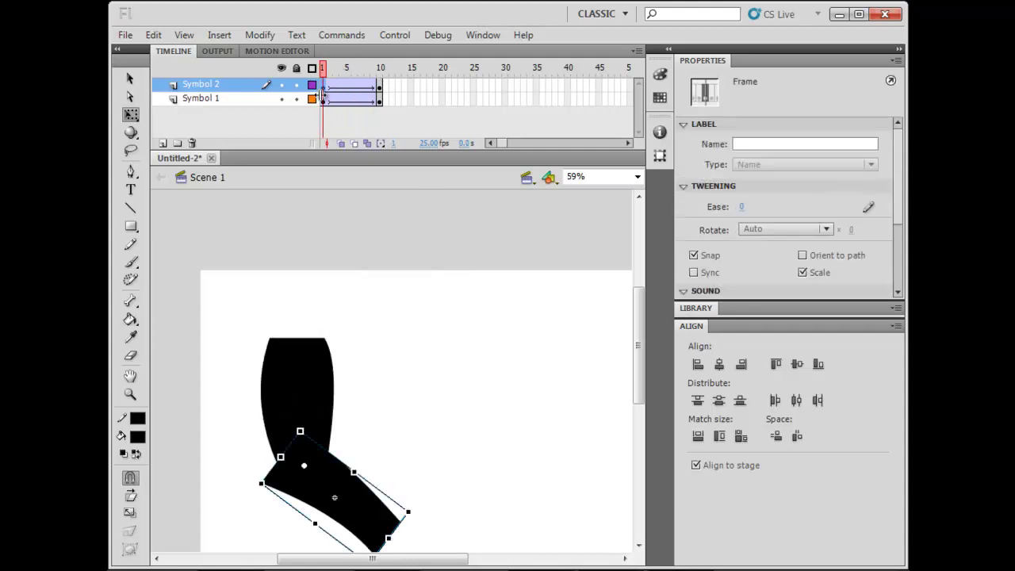
left_click(340, 144)
left_click_drag(344, 71, 380, 71)
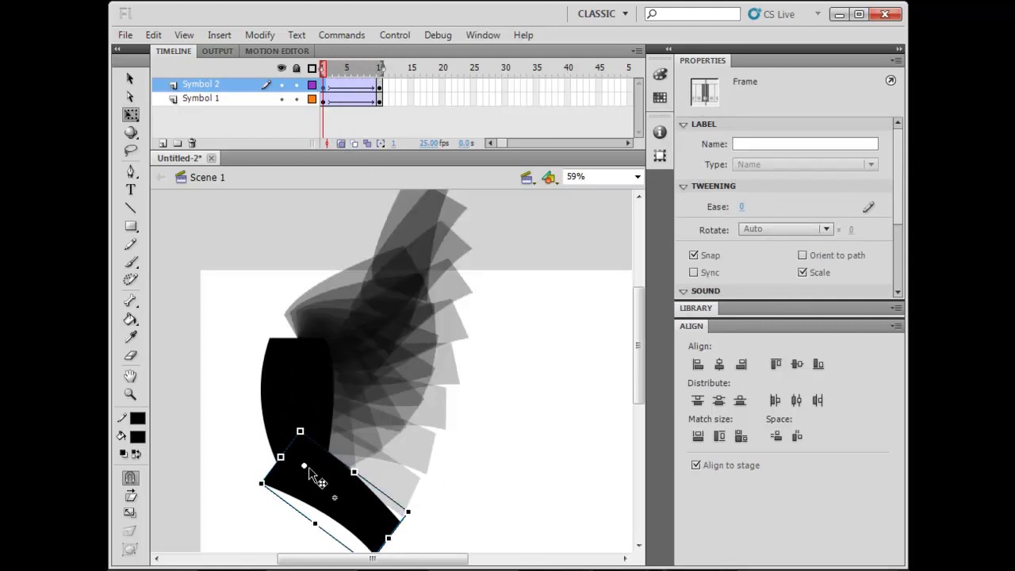
left_click(341, 143)
- On frame 5, move the forearm back onto the elbow at about X 519, Y 277
left_click_drag(326, 70, 346, 70)
left_click(427, 272)
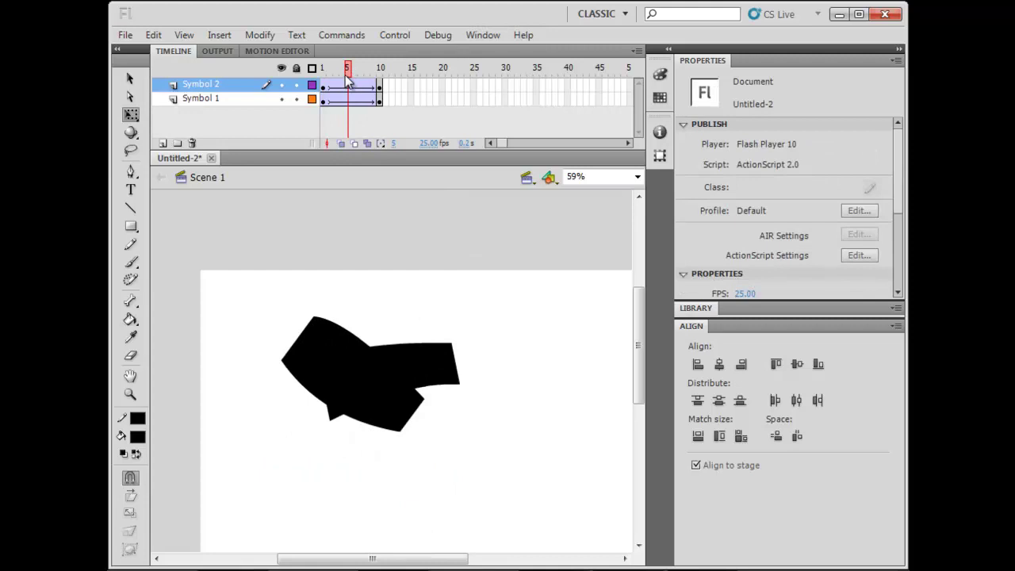
left_click_drag(432, 388, 476, 403)
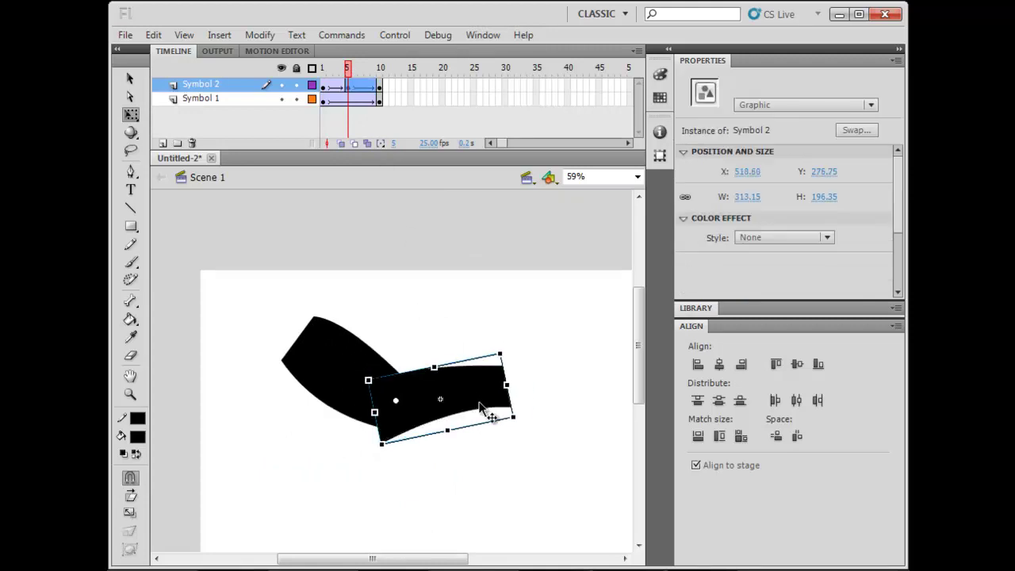
- Realign the forearm with the elbow on frame 8 at about X 559, Y 45 and frame 3 at about X 431, Y 412
left_click_drag(349, 89, 367, 109)
left_click_drag(444, 291, 476, 294)
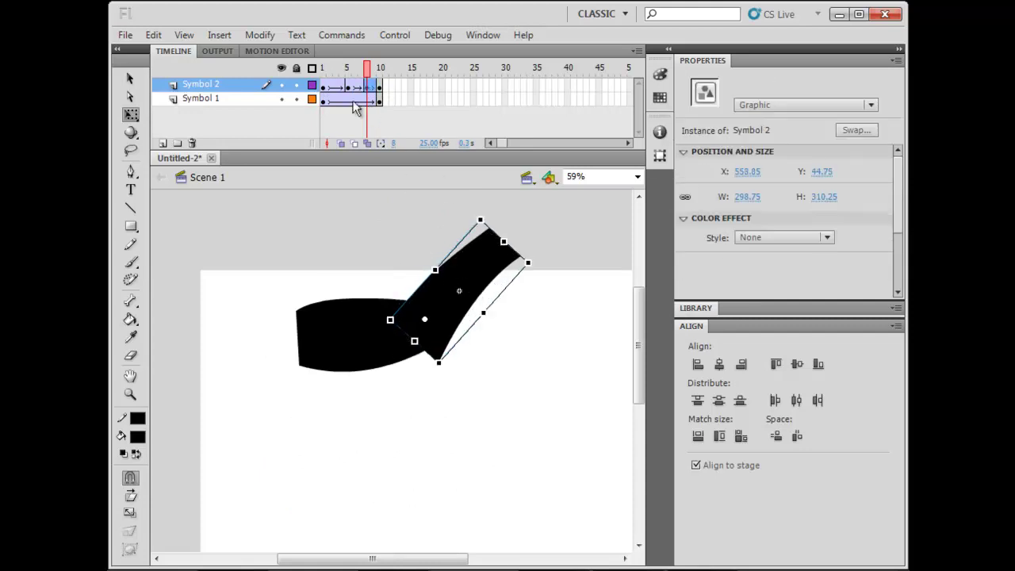
left_click(334, 70)
left_click_drag(405, 447, 414, 459)
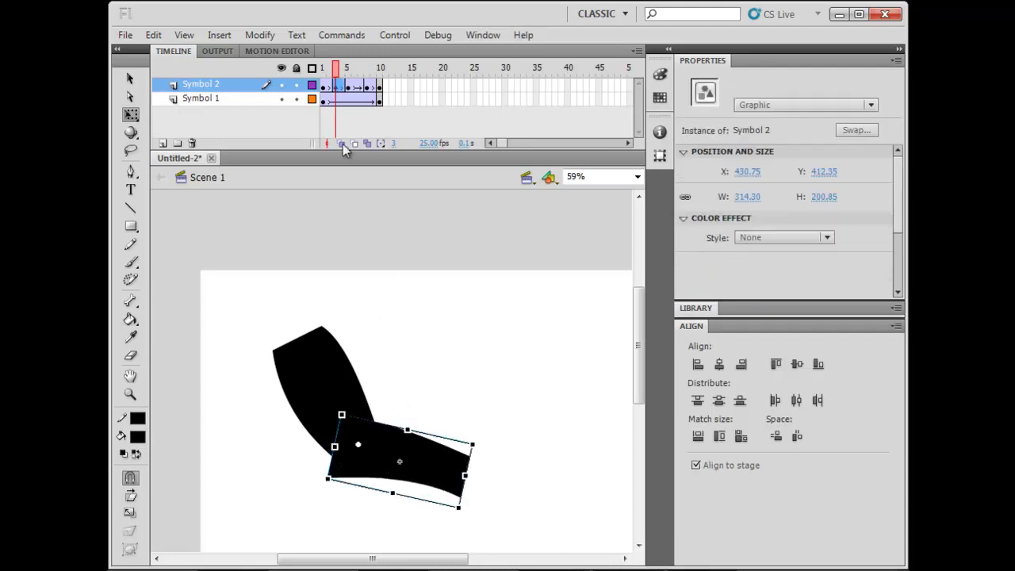
- Extend both symbol layers to frame 25 and scrub through the arm animation
left_click_drag(341, 69, 473, 105)
key("F5")
left_click_drag(322, 73, 408, 83)
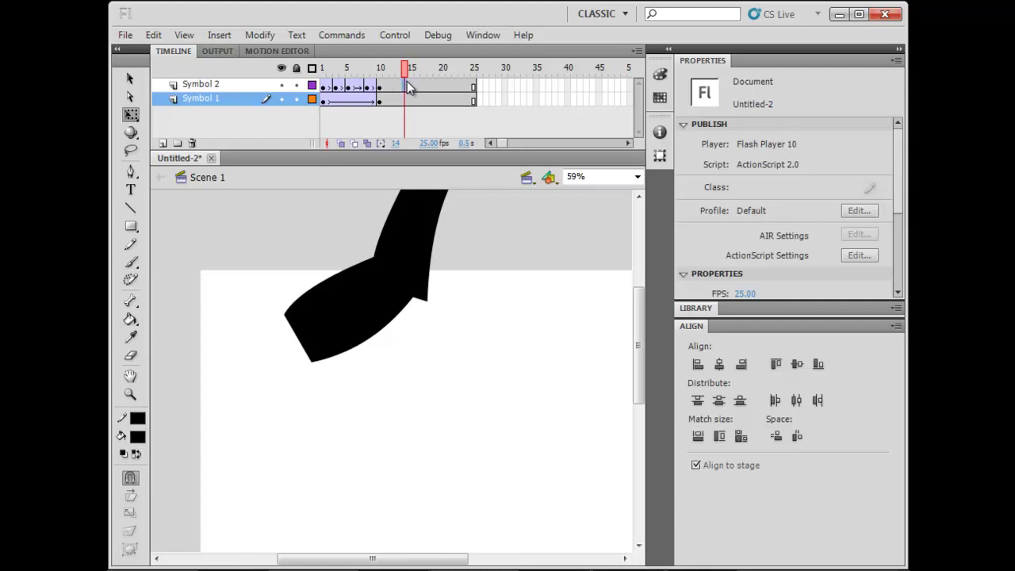
- Scrub back to frame 1 and play the animation to examine the corrected arm movement
right_click(407, 80)
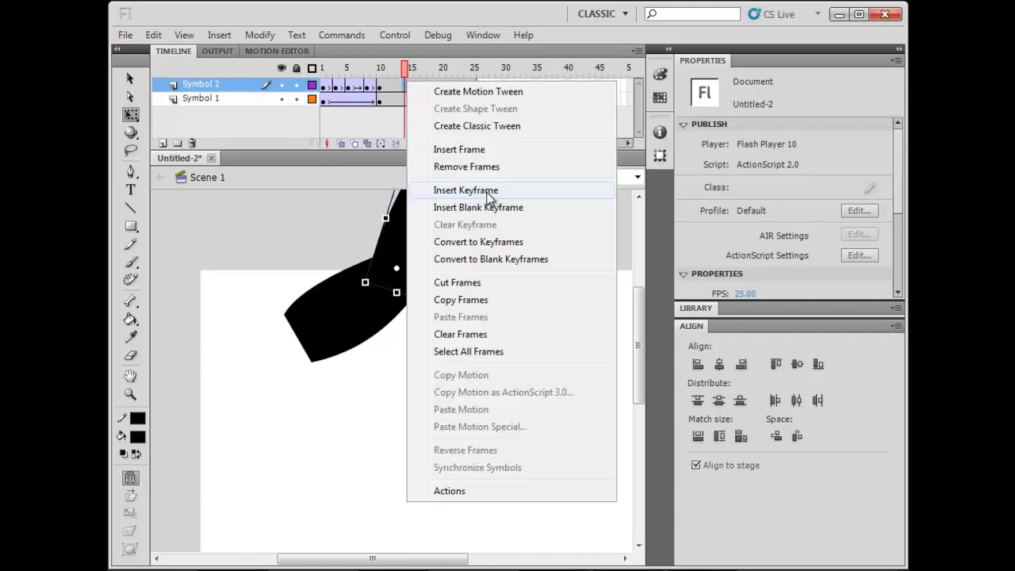
left_click(311, 213)
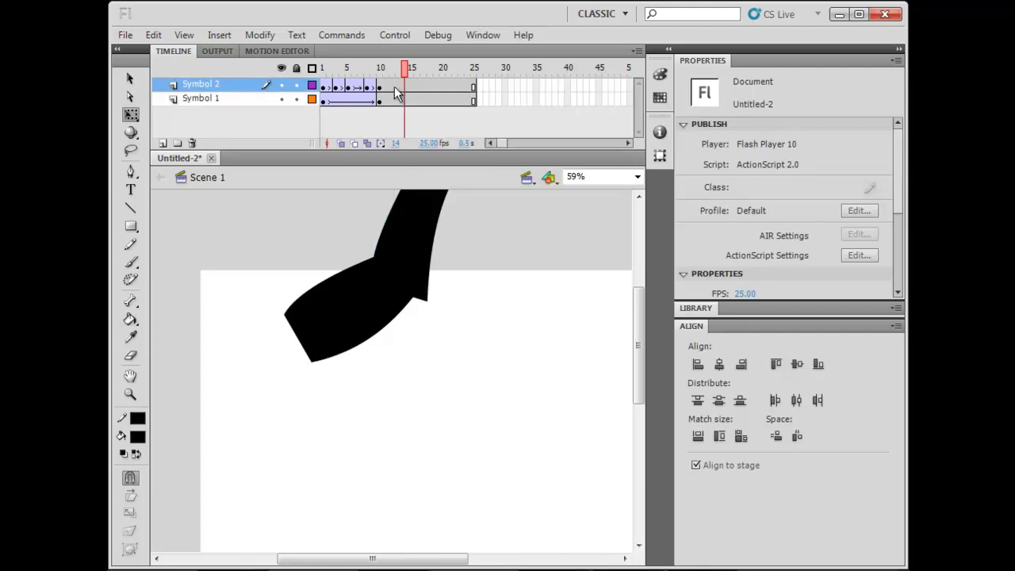
left_click(399, 70)
mouse_move(400, 70)
left_mouse_down()
mouse_move(386, 72)
mouse_move(412, 71)
mouse_move(386, 77)
left_mouse_up()
left_click_drag(331, 85, 301, 94)
key("Return")
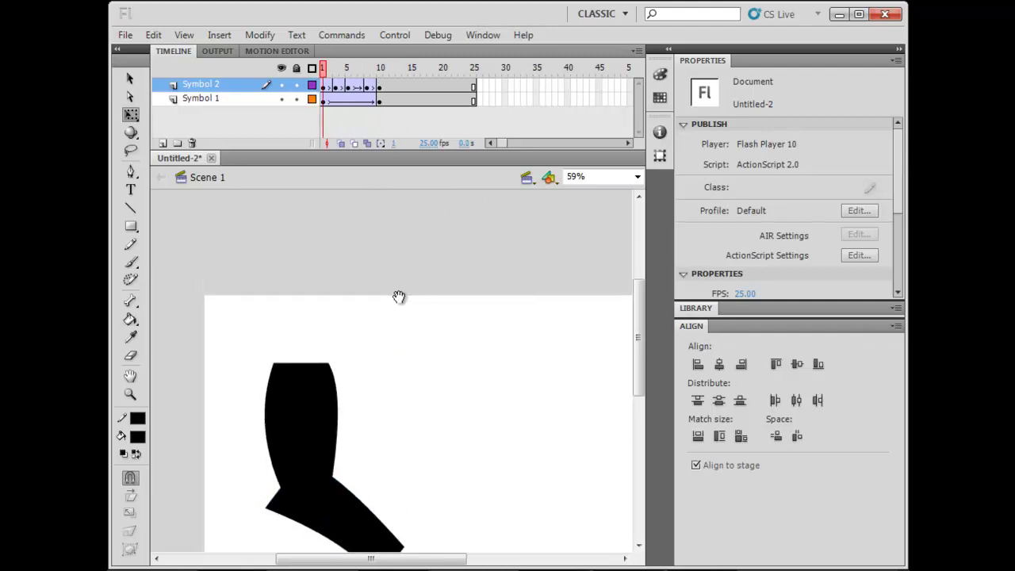
- Add a classic tween on Symbol 2 from frame 10 to a frame 15 keyframe, folding the forearm inward to about X 338, Y -30
left_click(347, 70)
left_click_drag(346, 70, 391, 70)
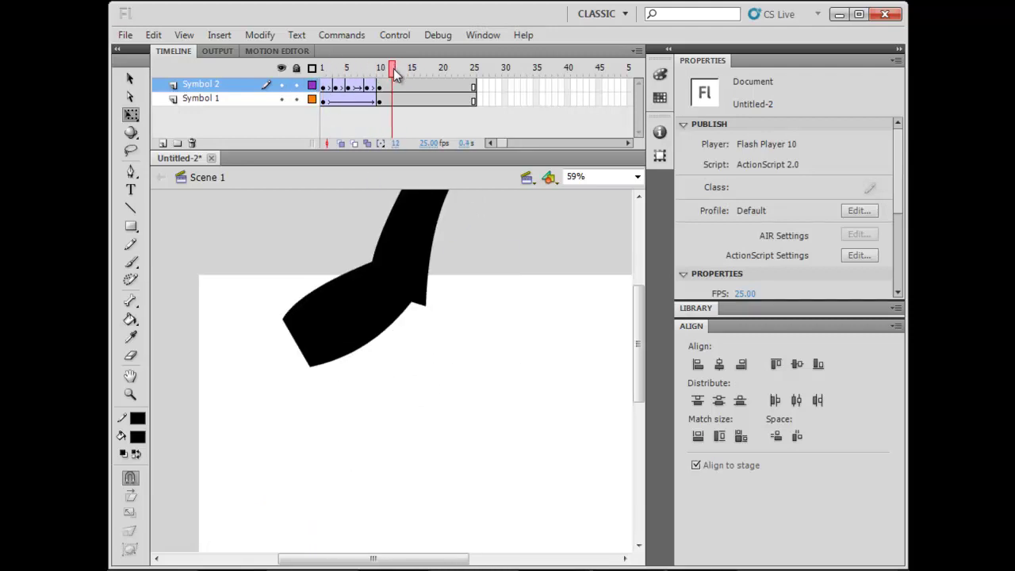
scroll(433, 223, "up", 2)
left_click(411, 84)
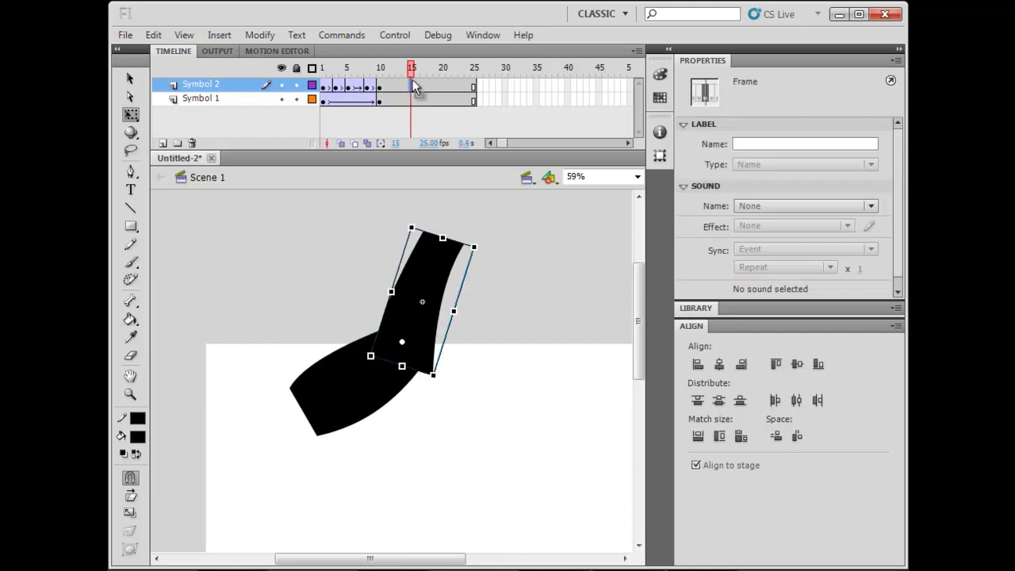
right_click(397, 84)
left_click(467, 130)
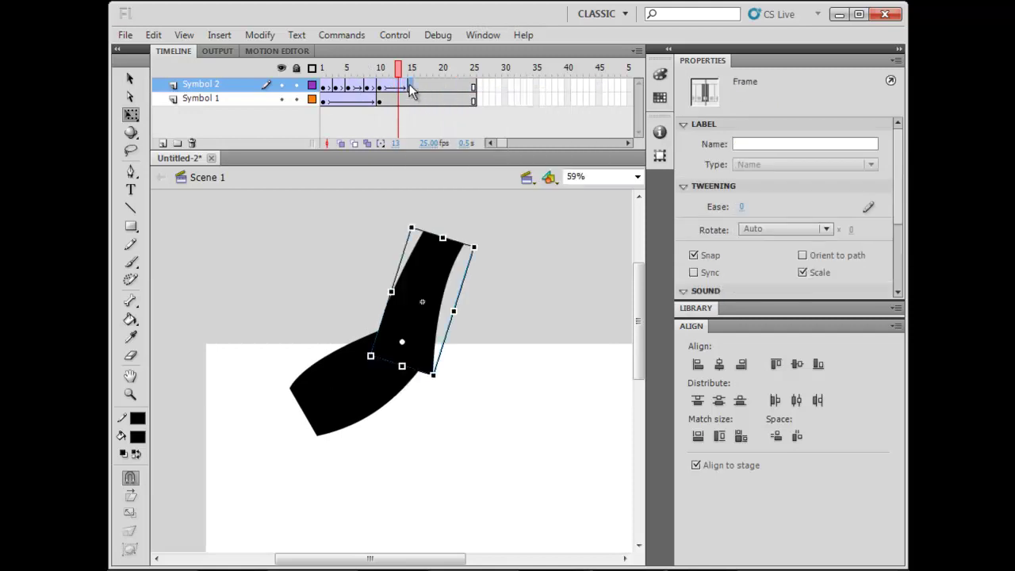
left_click_drag(481, 235, 297, 290)
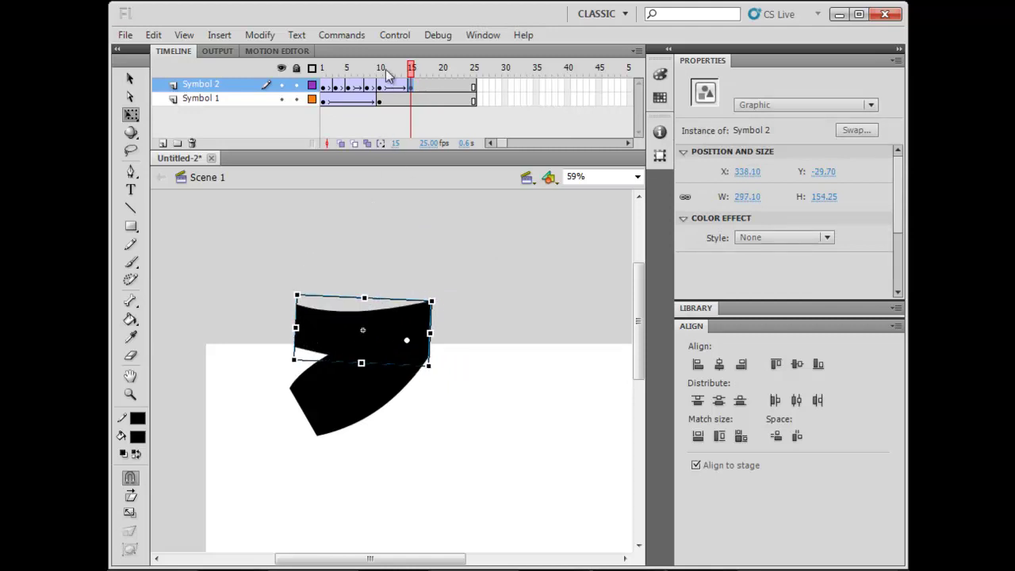
- Play the animation and scrub around frame 15 to examine the forearm's folding movement
key("Return")
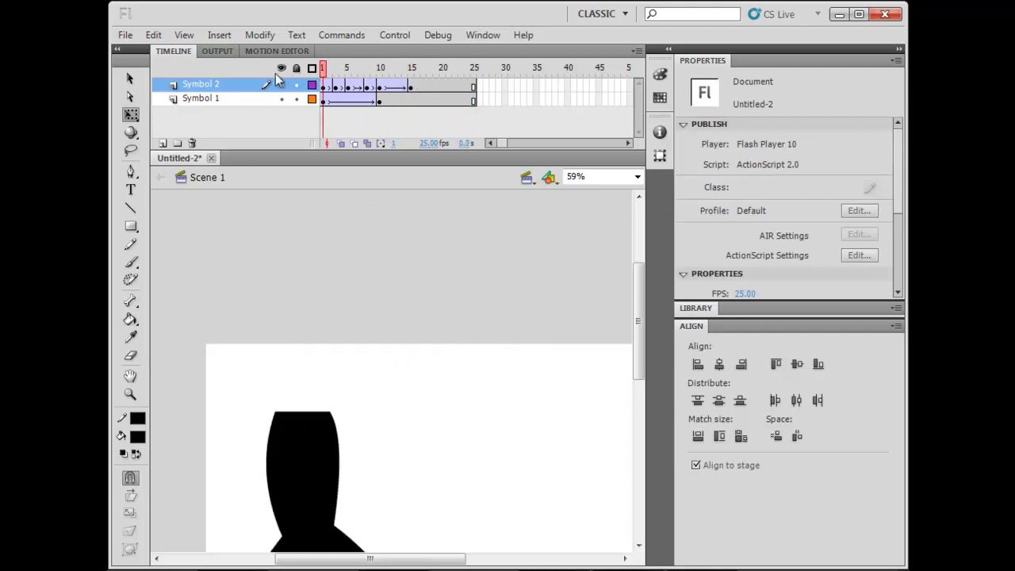
mouse_move(411, 82)
left_mouse_down()
mouse_move(367, 79)
mouse_move(412, 73)
left_mouse_up()
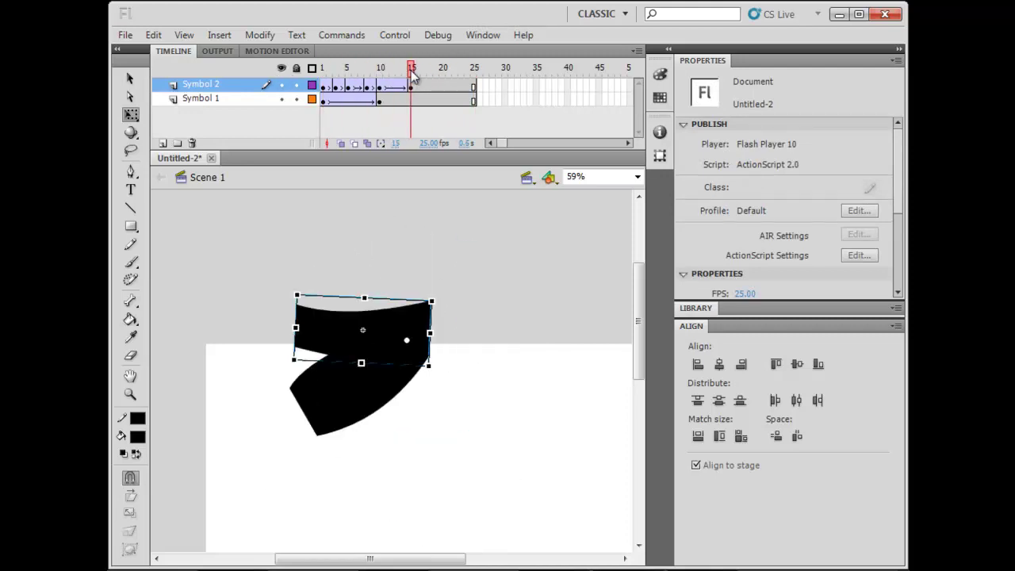
left_click(408, 73)
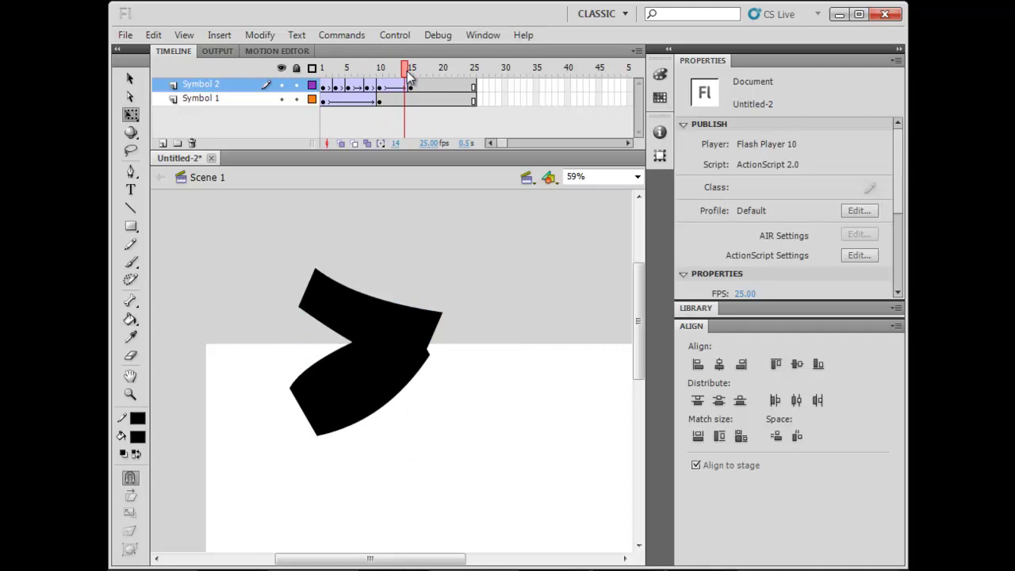
mouse_move(409, 73)
left_mouse_down()
mouse_move(325, 72)
mouse_move(422, 74)
left_mouse_up()
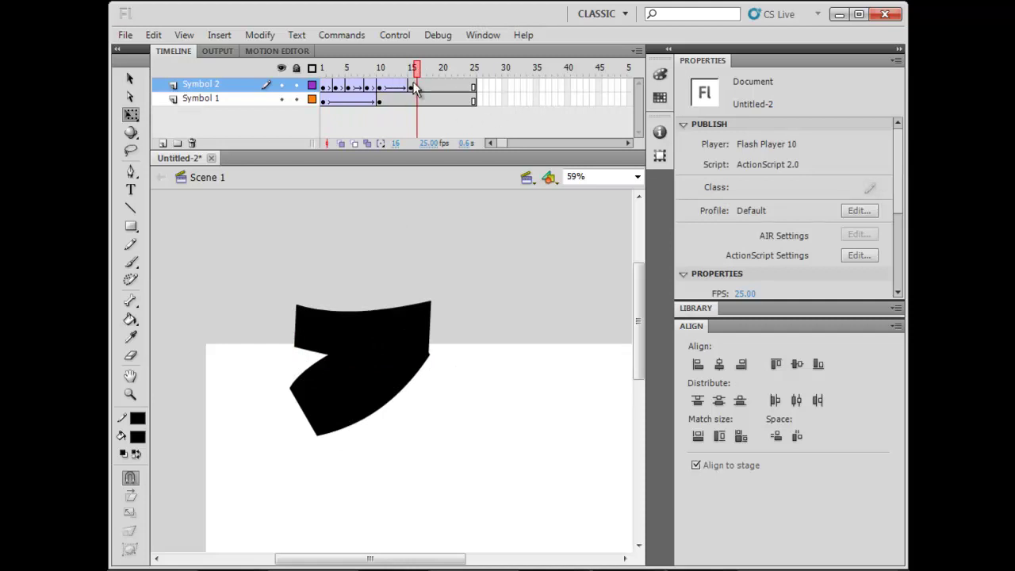
left_click_drag(414, 83, 323, 100)
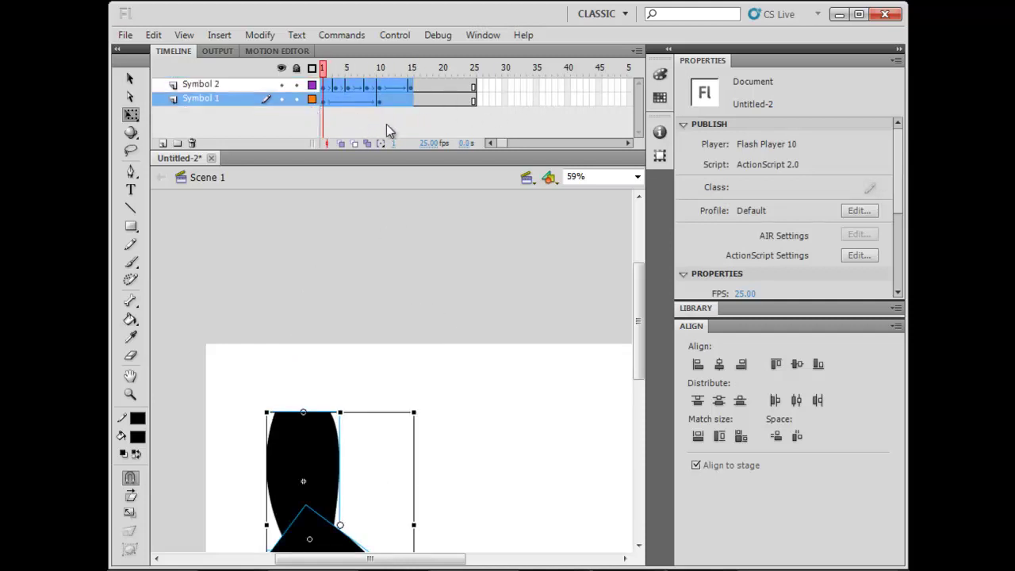
left_click_drag(412, 72, 433, 71)
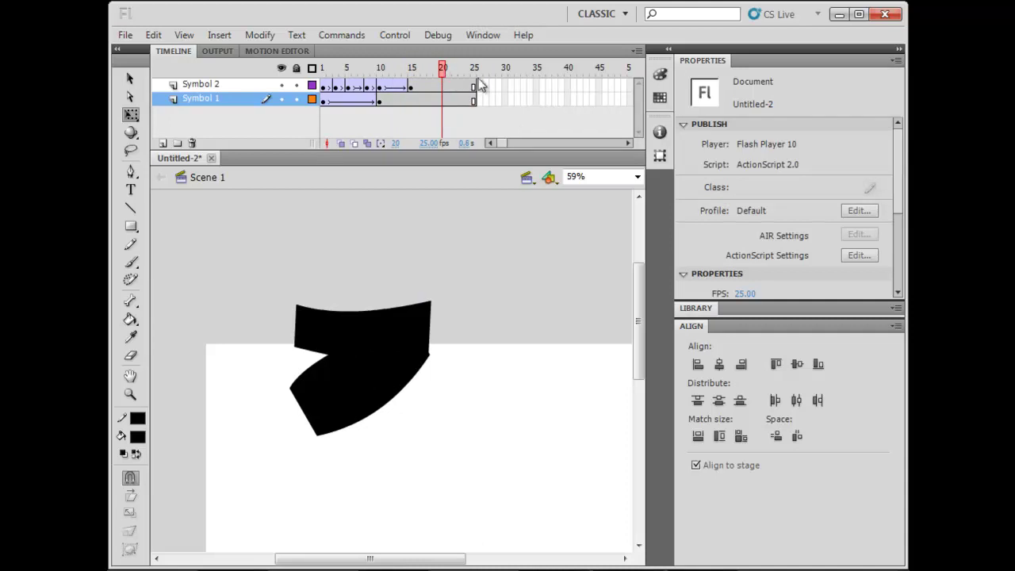
- Insert keyframes at frame 25 on both symbol layers and play the animation through to that frame
left_click(476, 105)
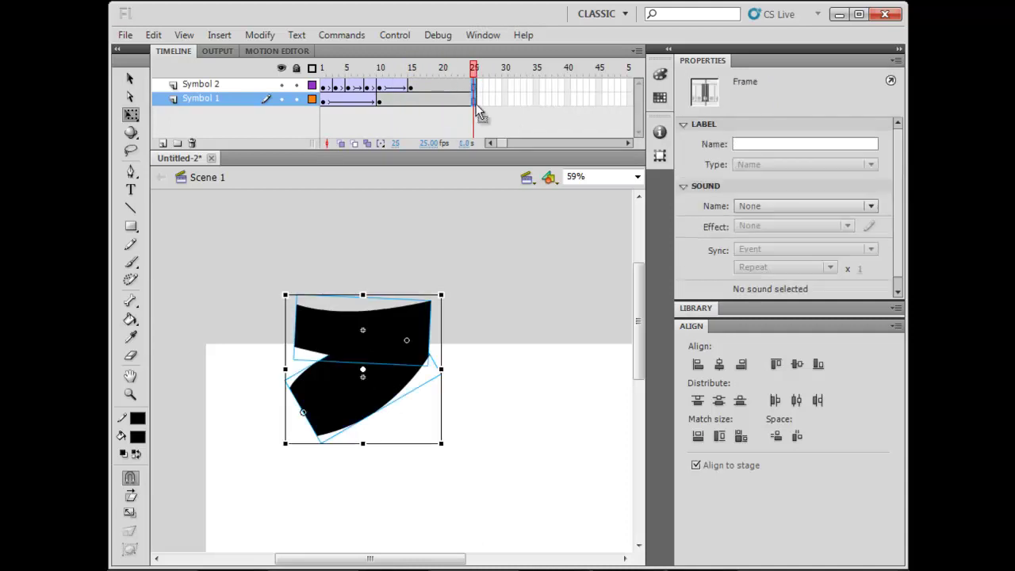
right_click(476, 103)
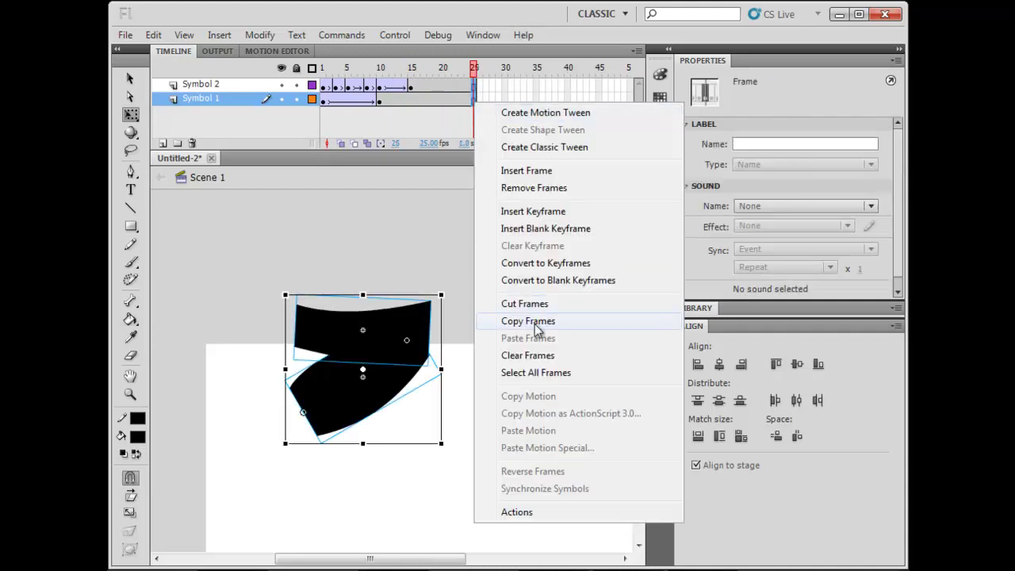
left_click(546, 212)
left_click_drag(362, 68, 317, 65)
key("Return")
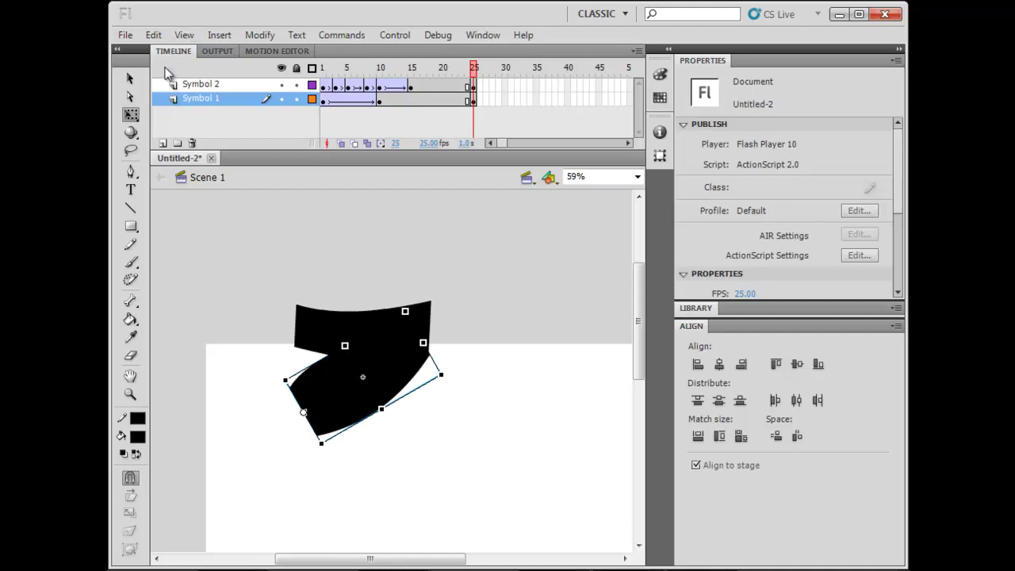
left_click_drag(380, 68, 411, 73)
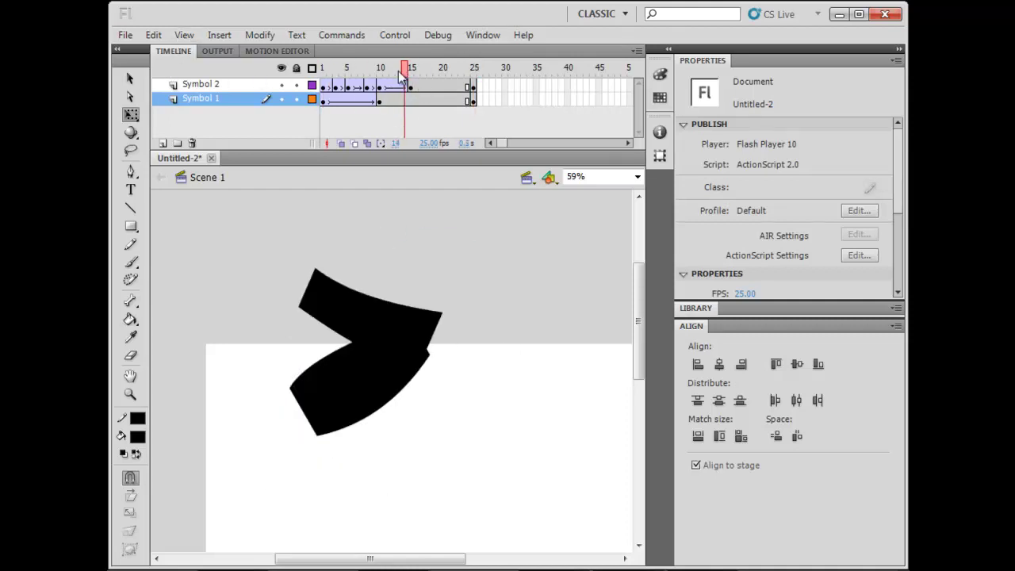
key("Return")
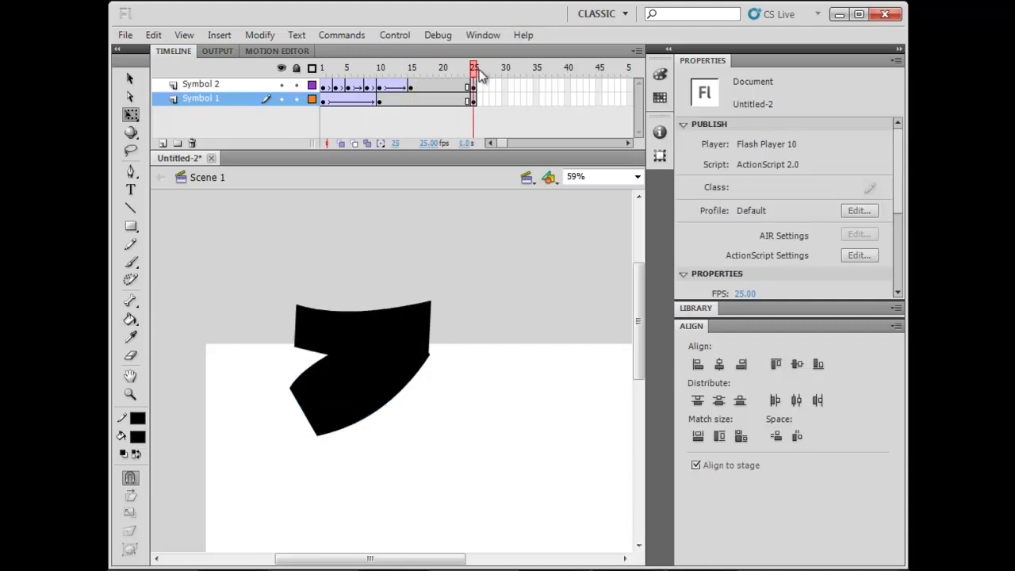
- Copy frames 1 to 15 of both symbol layers and paste them starting at frame 25
left_click_drag(410, 70, 333, 67)
left_click_drag(412, 82, 310, 119)
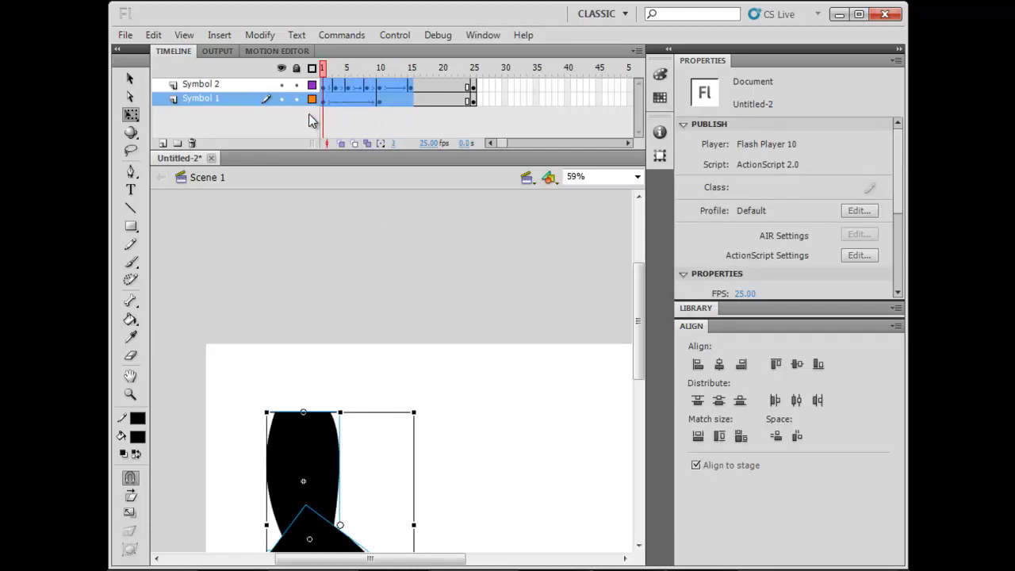
left_click(392, 115)
left_click_drag(404, 87, 493, 100)
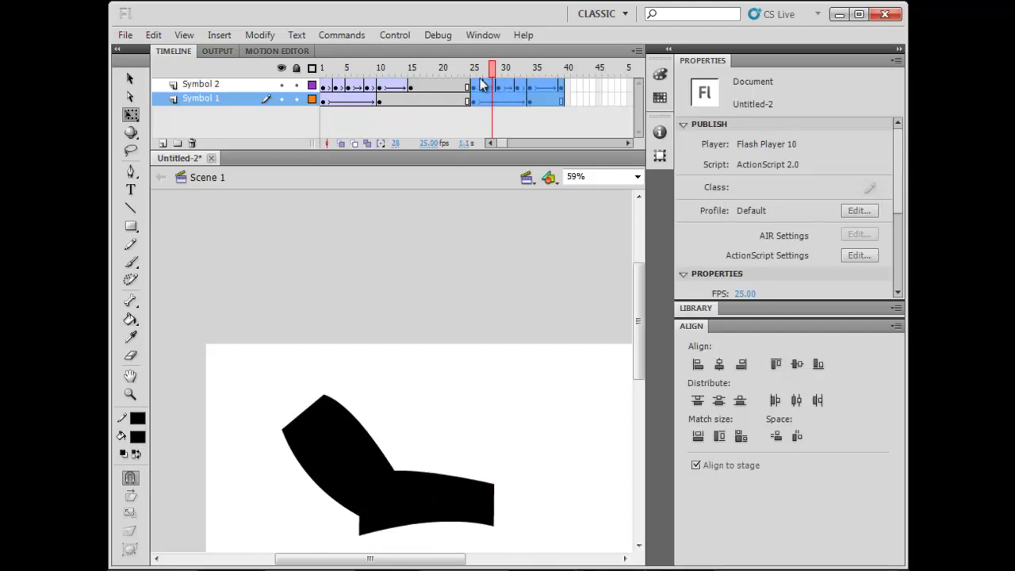
- Reverse the pasted frames 25 to 39 on both symbol layers and play the reversed arm movement
left_click_drag(480, 75, 562, 114)
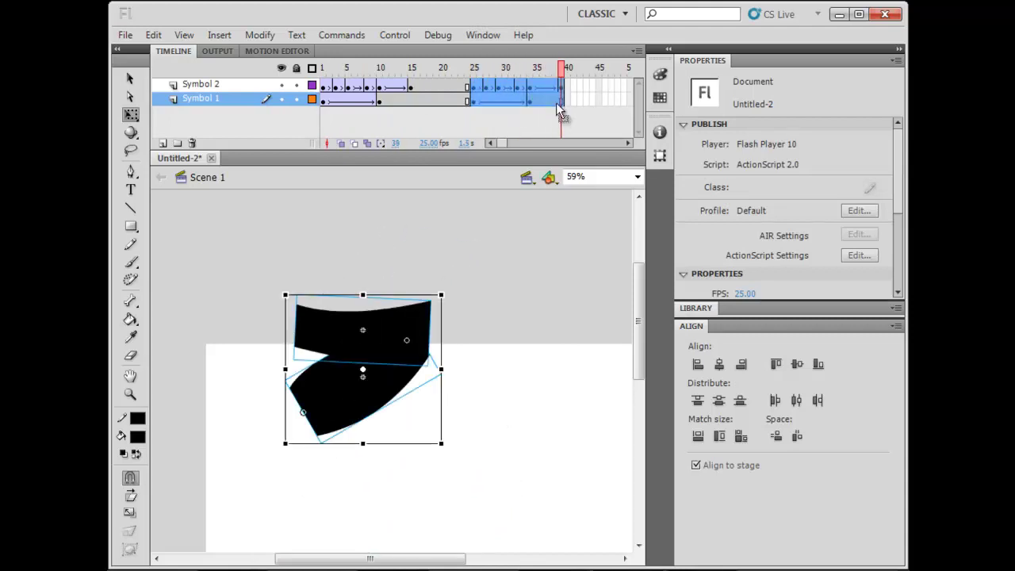
right_click(560, 110)
left_click(623, 473)
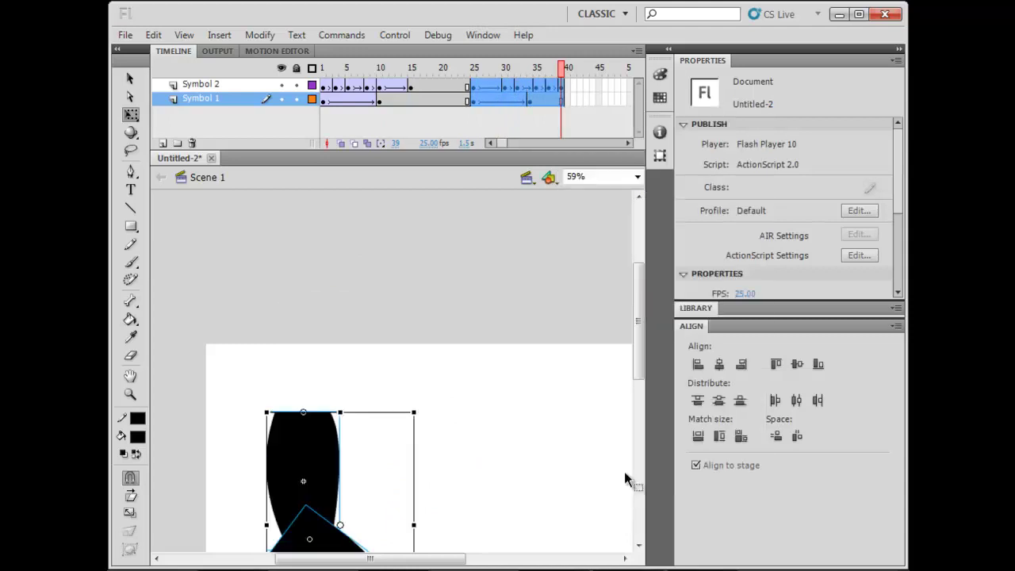
left_click_drag(517, 408, 521, 318)
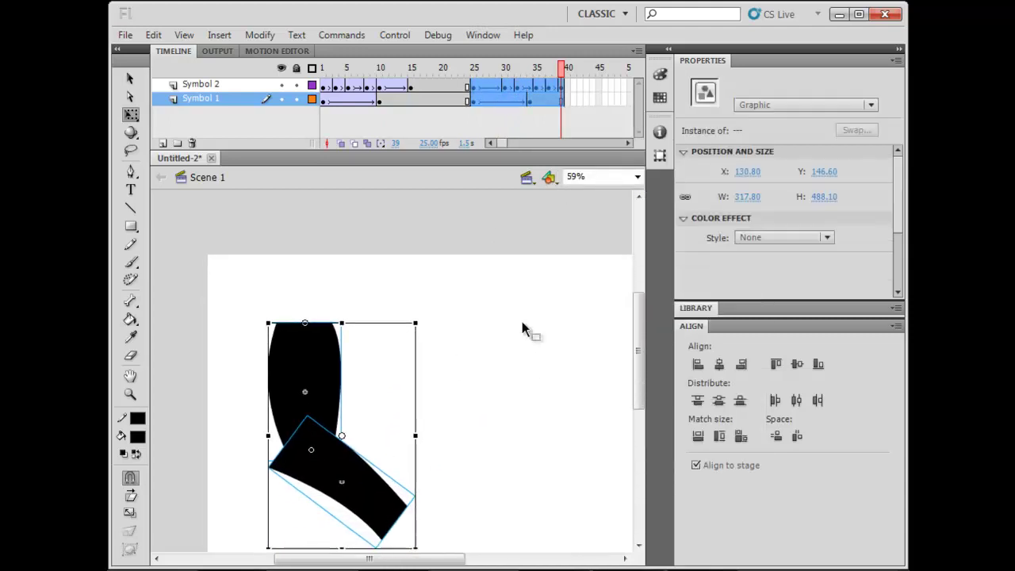
key("Return")
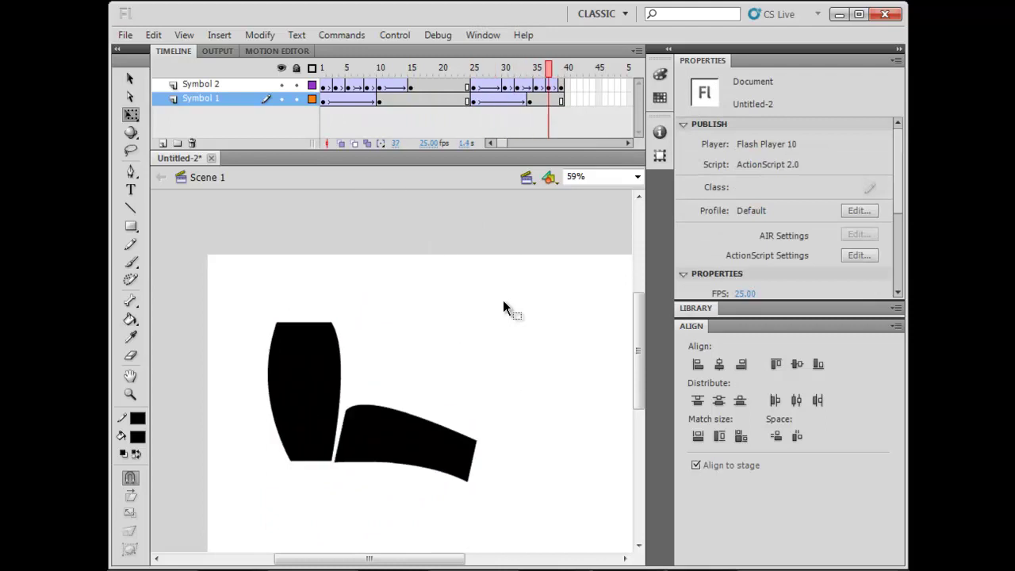
key("Return")
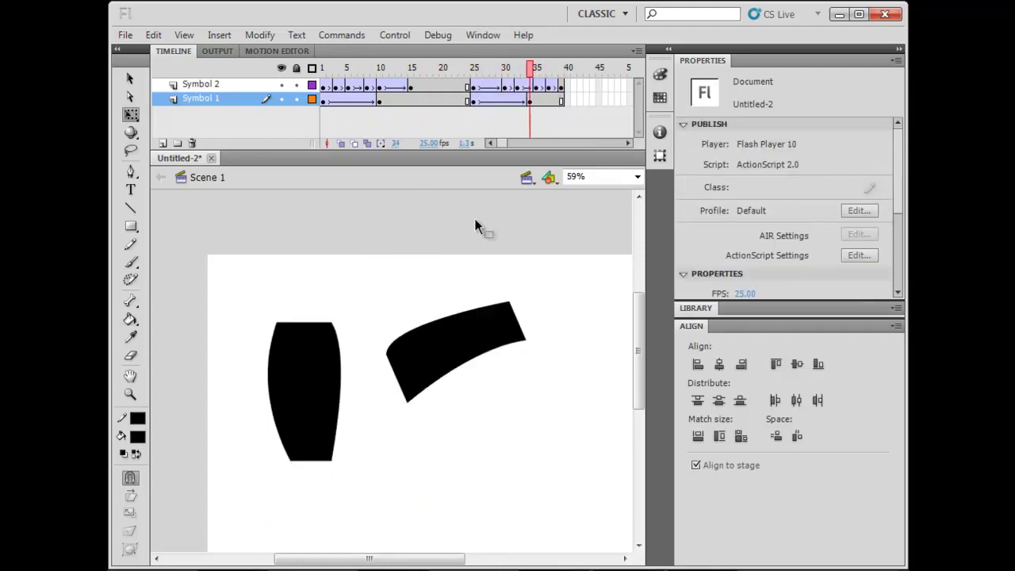
key("Return")
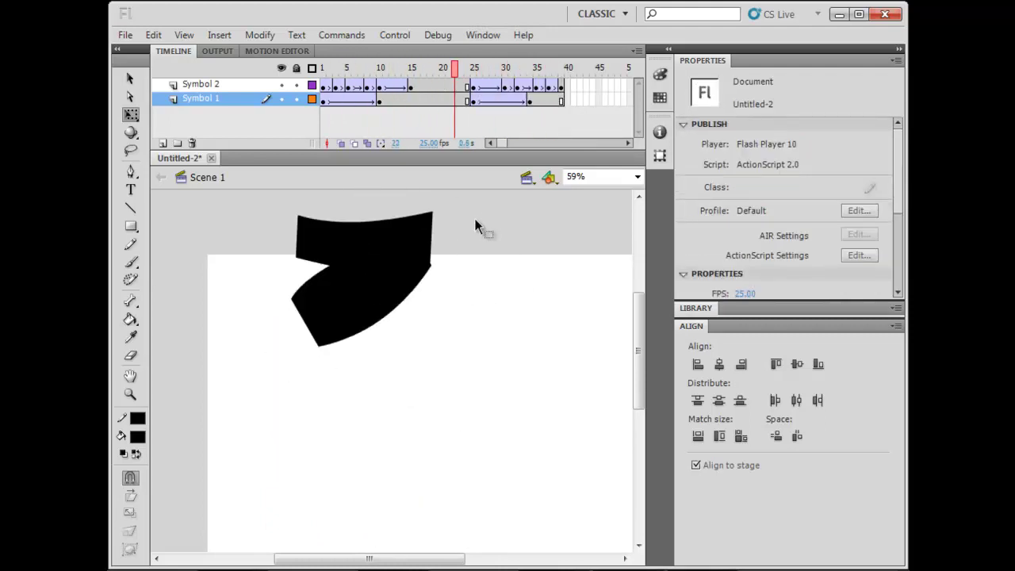
- Compare the original tween ranges in frames 1 to 15 with the reversed ranges in frames 25 to 39 on both layers
left_click_drag(525, 68, 474, 105)
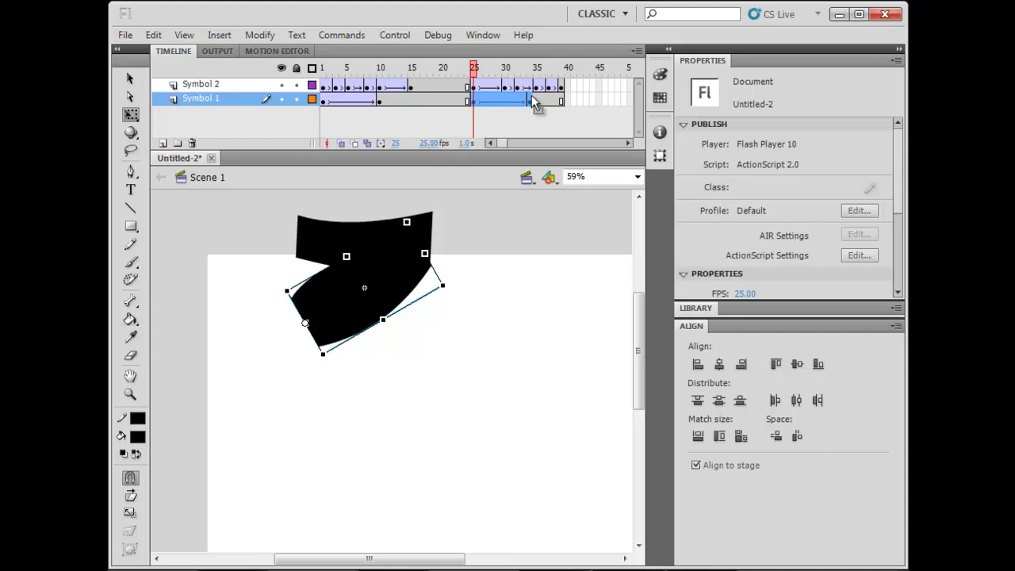
left_click_drag(411, 85, 315, 107)
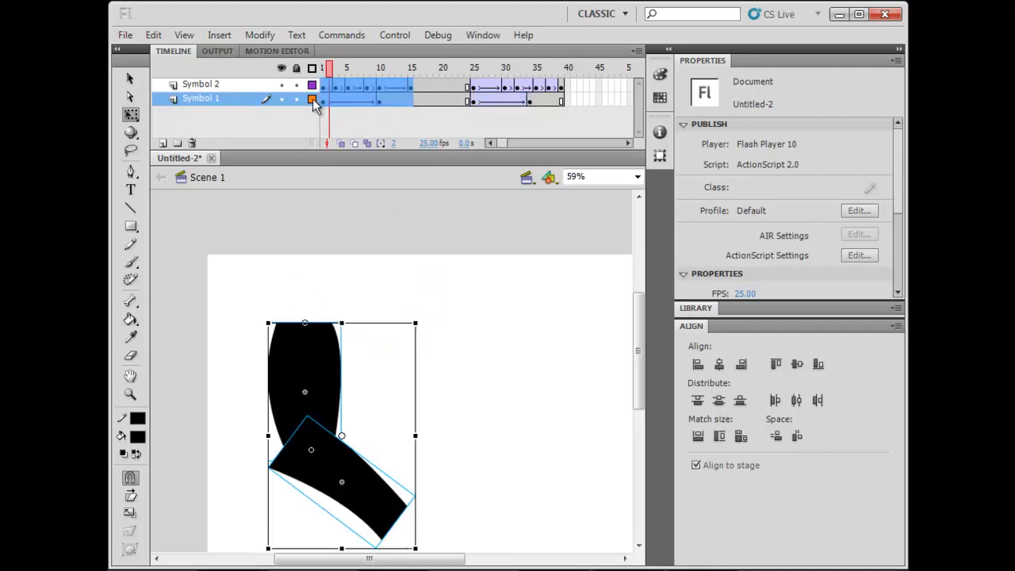
left_click(412, 101)
left_click(412, 100)
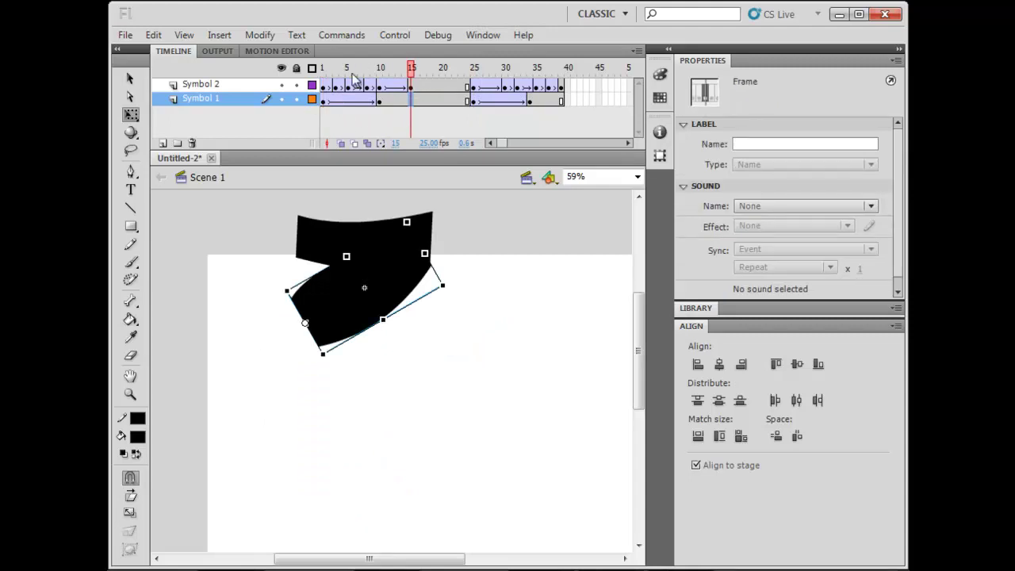
left_click_drag(411, 94, 322, 84)
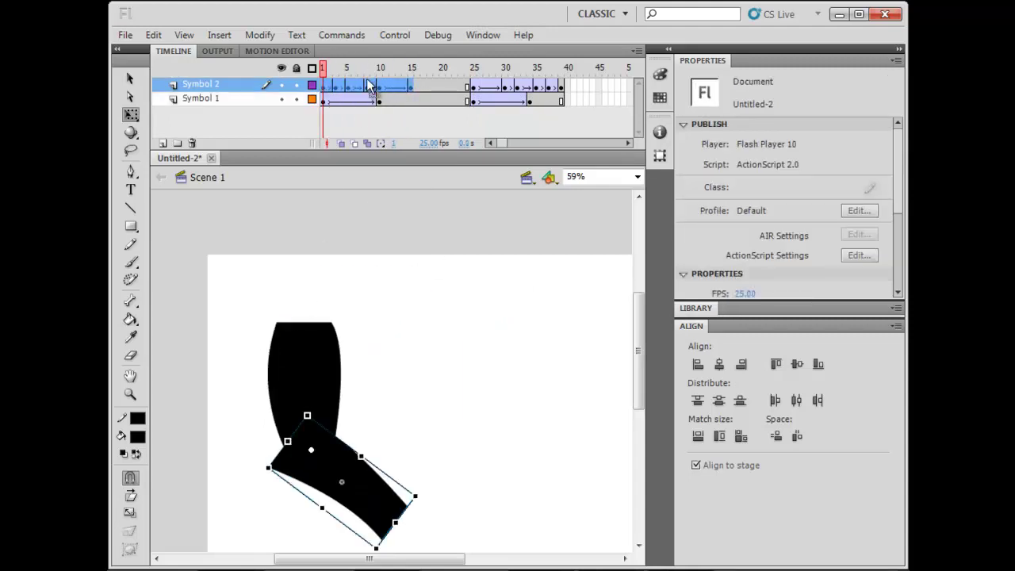
left_click_drag(474, 100, 529, 101)
left_click_drag(379, 100, 323, 101)
left_click_drag(473, 100, 530, 101)
left_click(504, 100)
left_click(528, 101)
left_click(473, 102)
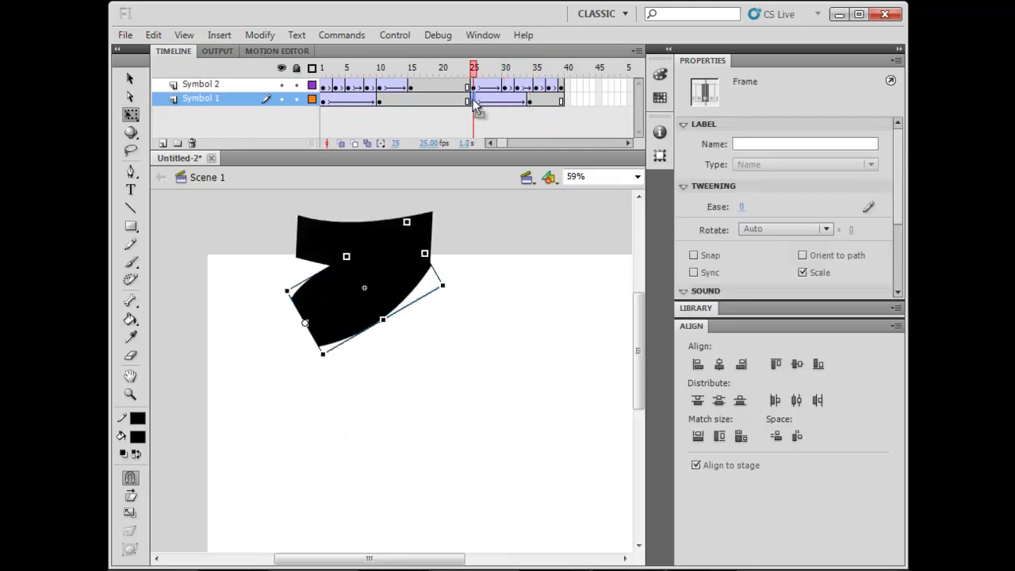
- Shift the reversed Symbol 1 tween to span frames 30 to 39 and play the animation
left_click(536, 108)
left_click_drag(529, 104, 565, 71)
left_click(517, 103)
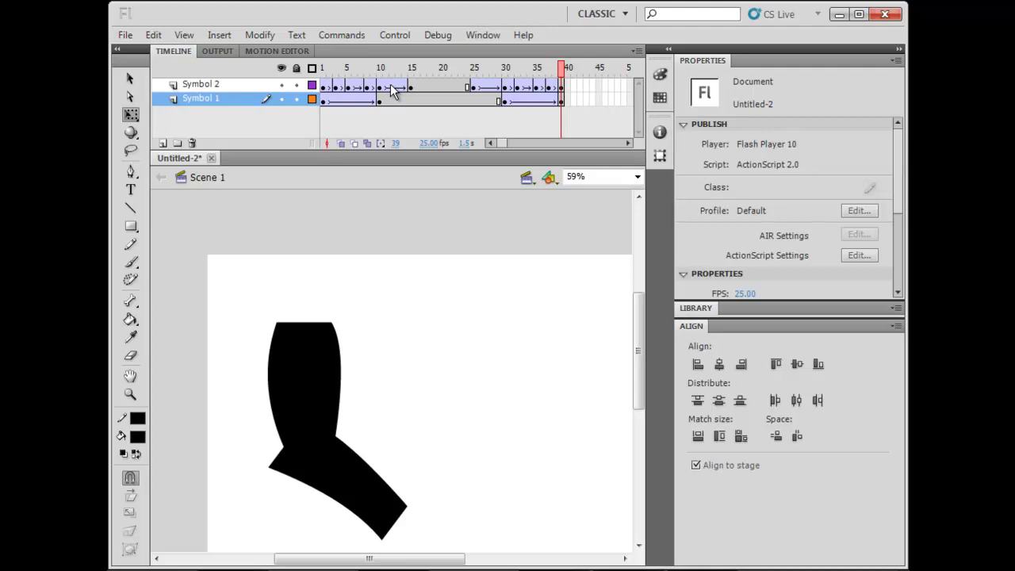
key("Return")
- Clear the reversed section's keyframes from frame 25 onward on both symbol layers
left_click_drag(441, 87, 541, 102)
right_click(467, 94)
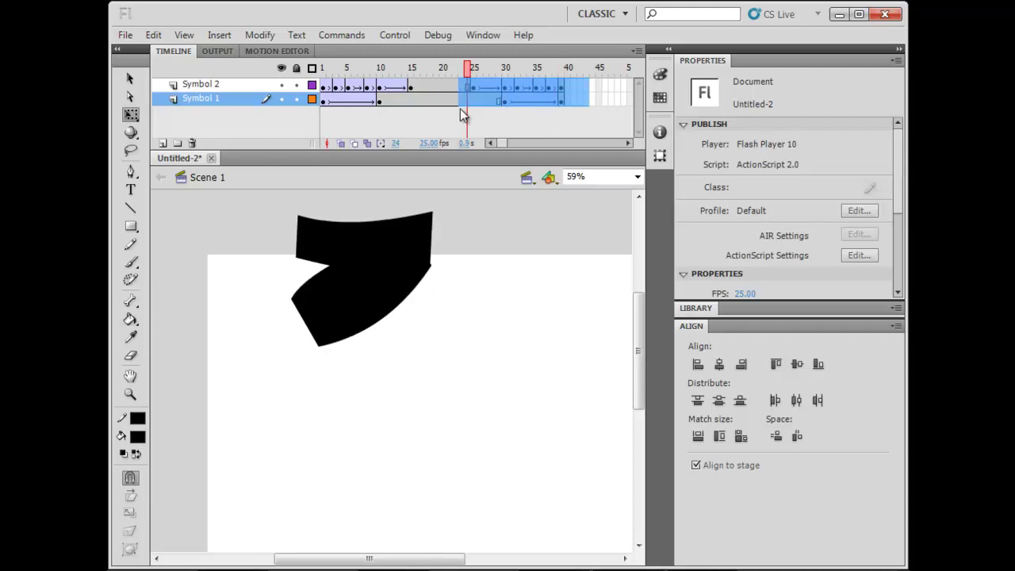
left_click(500, 242)
left_click(420, 123)
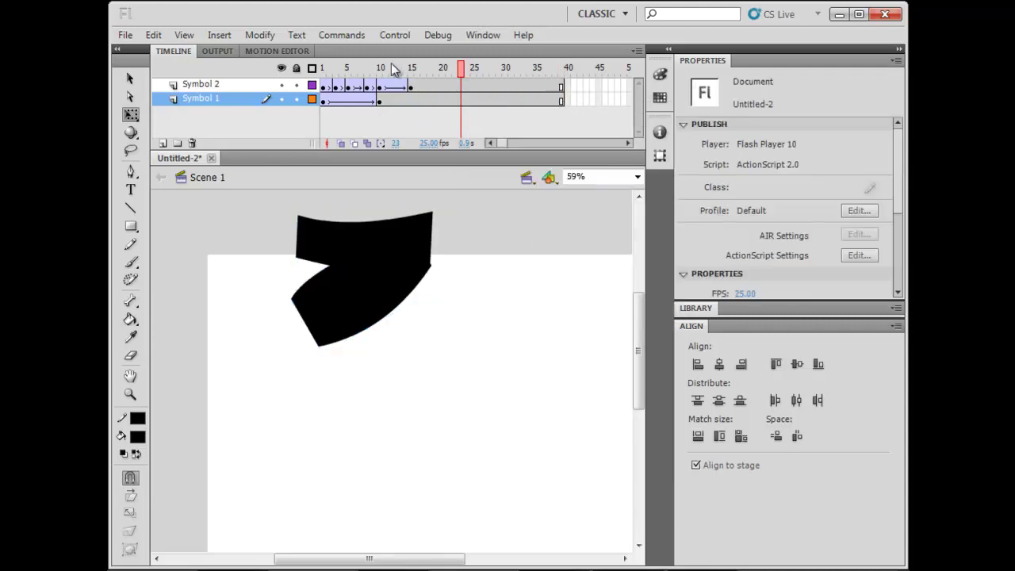
- Insert a keyframe at frame 15 on the Symbol 1 layer and create a classic tween between frames 10 and 15
left_click_drag(401, 70, 288, 86)
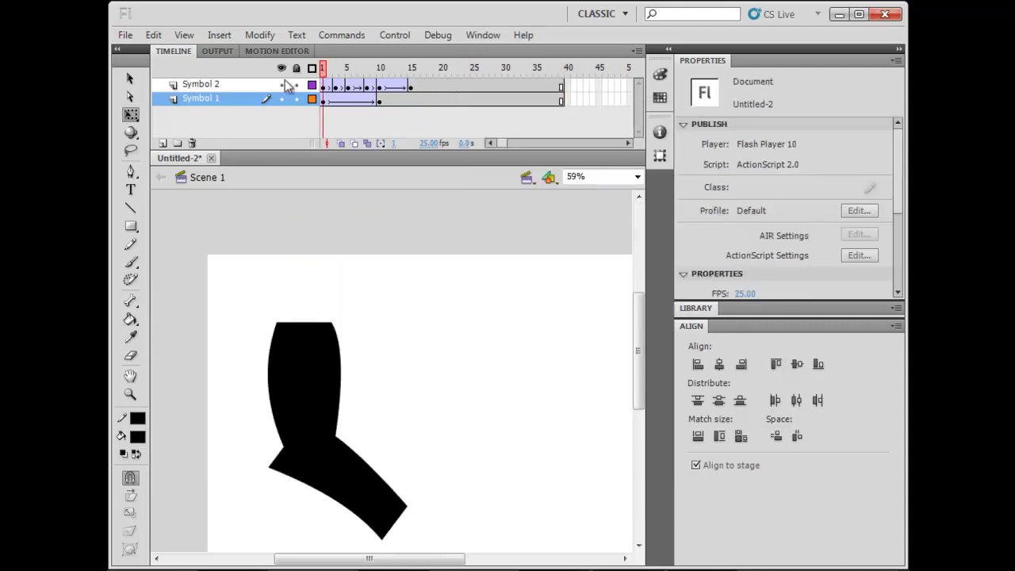
left_click(232, 86)
left_click(412, 101)
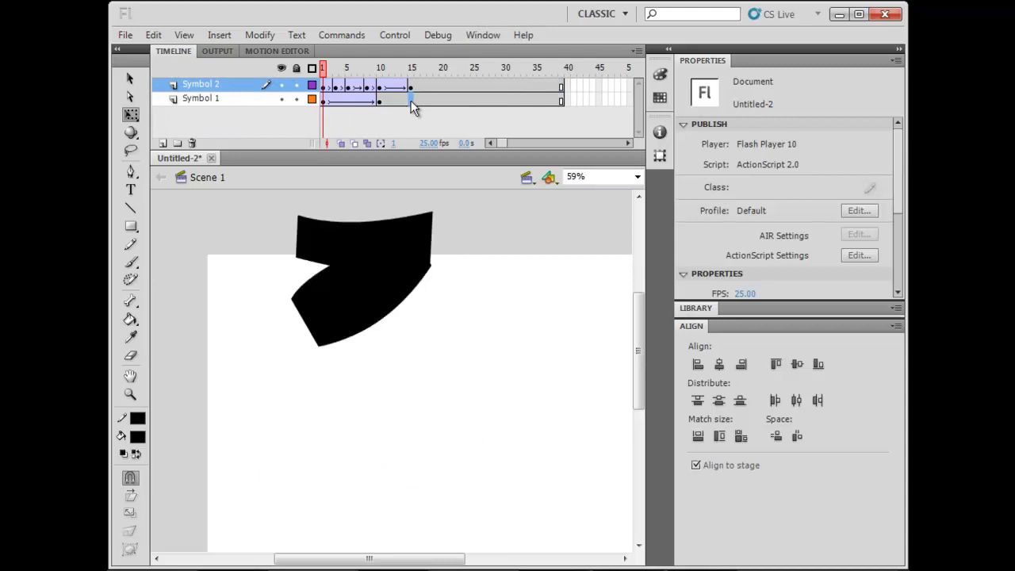
left_click_drag(408, 70, 322, 69)
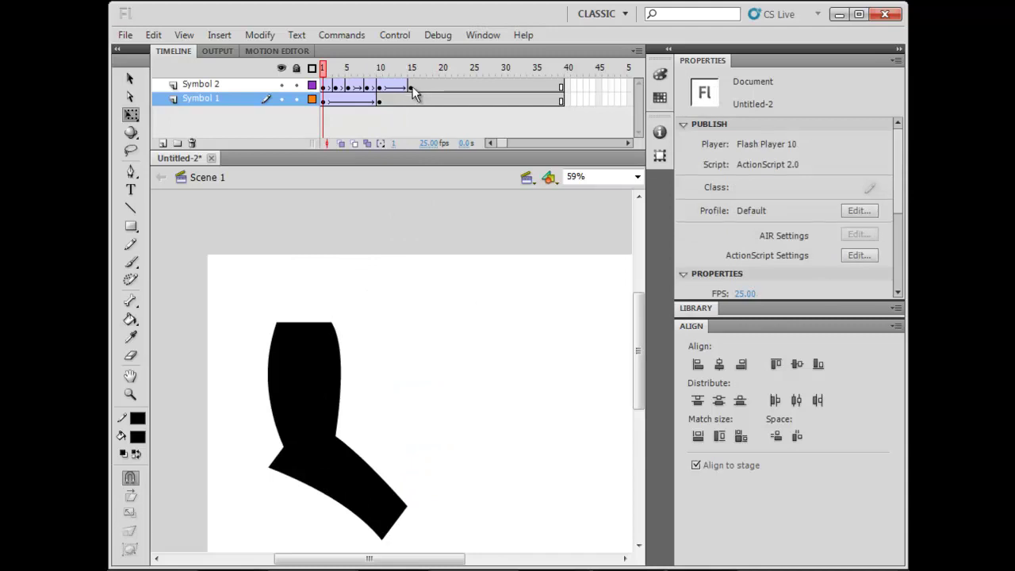
left_click(411, 101)
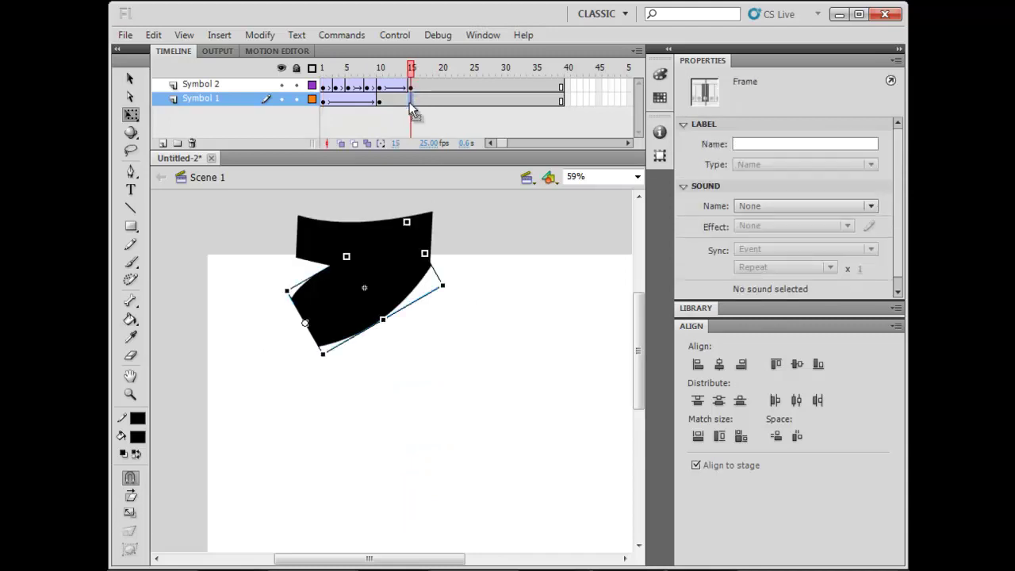
right_click(411, 102)
left_click(468, 213)
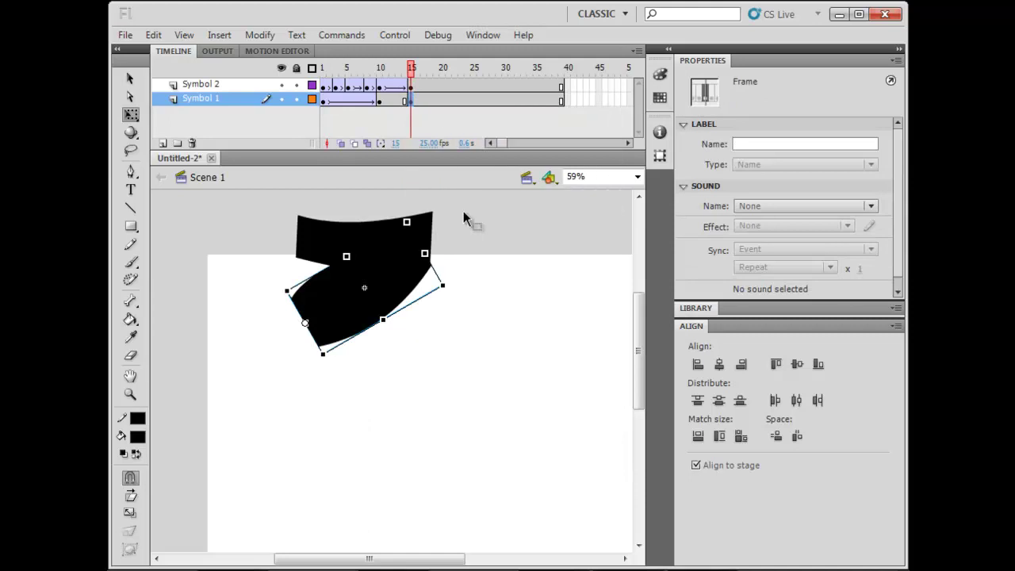
right_click(390, 102)
left_click(434, 143)
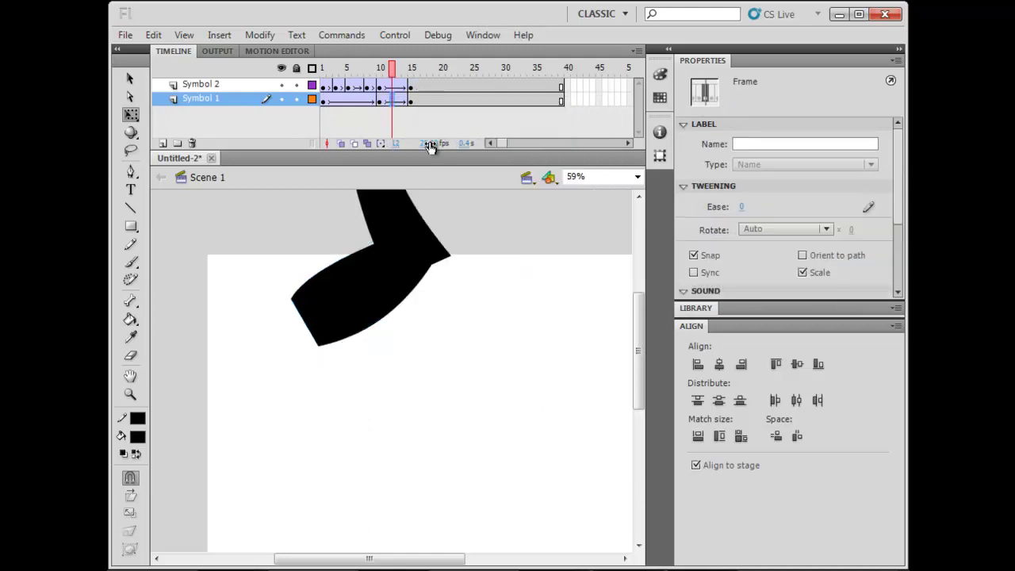
- Paste a copy of frames 1 to 15 into frames 25 to 39 on both symbol layers and reverse it
left_click_drag(320, 70, 493, 93)
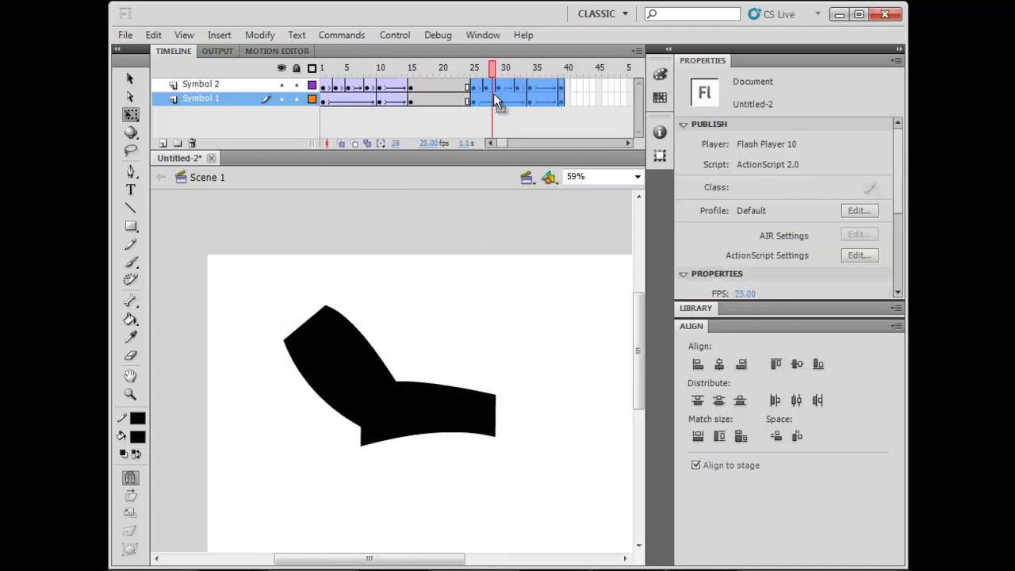
right_click(493, 93)
left_click(565, 466)
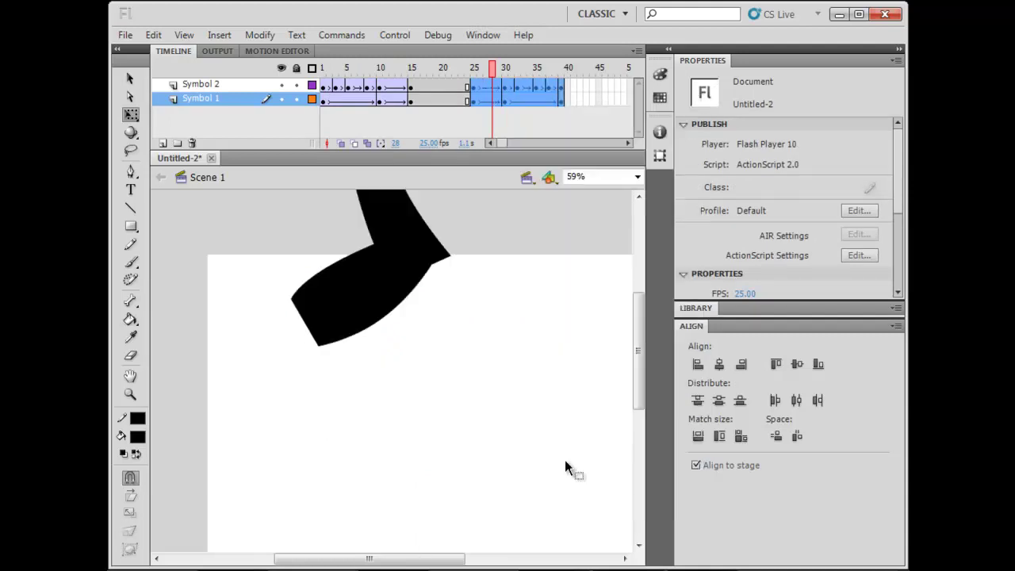
- Preview the complete arm animation as a test movie from frame 1
left_click(473, 70)
left_click_drag(470, 70, 268, 95)
key("ctrl+Return")
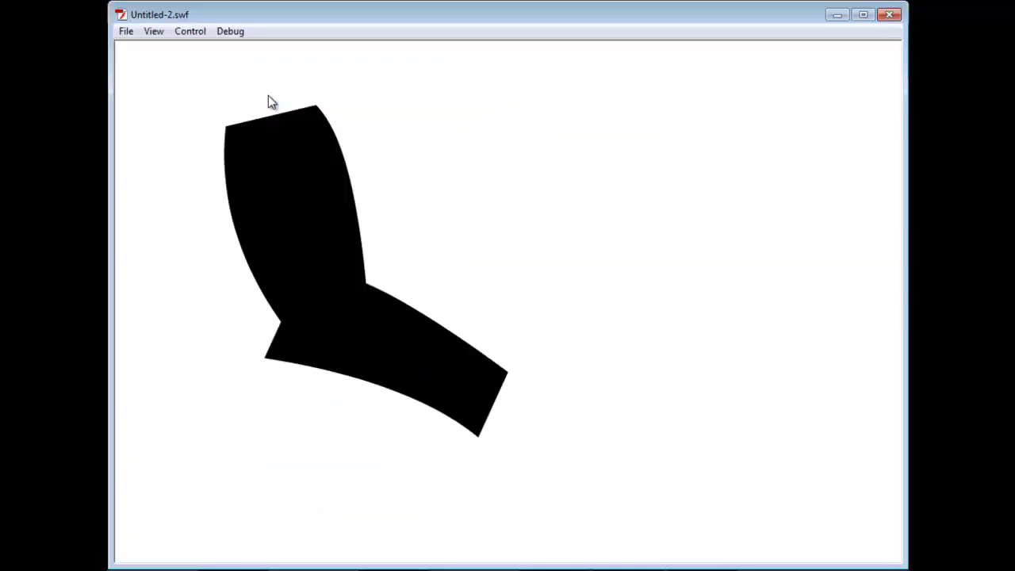
left_click(889, 15)
- Play the arm animation on the timeline from the start and again from frame 25
left_click_drag(492, 370, 450, 308)
key("ctrl+minus")
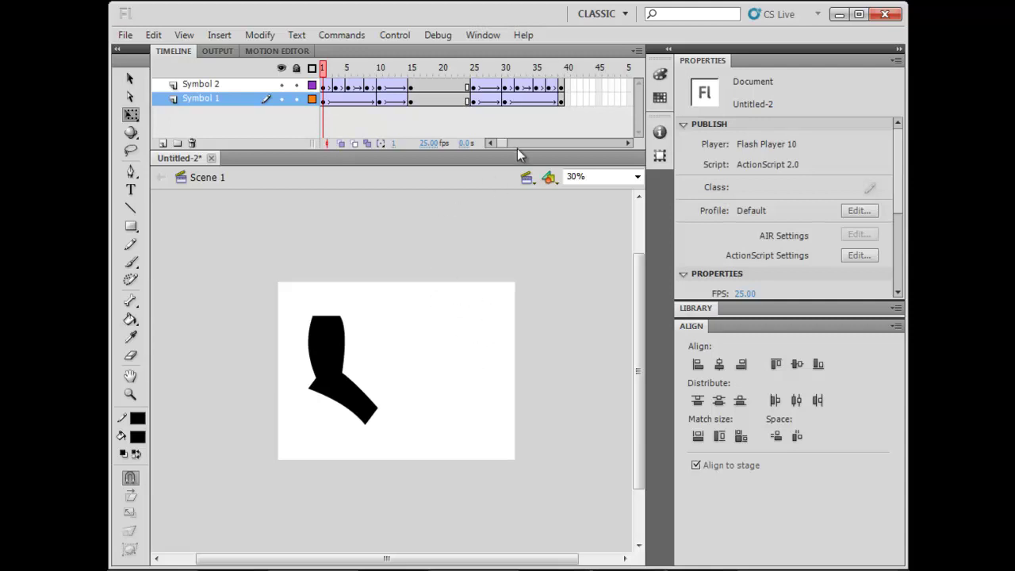
key("Return")
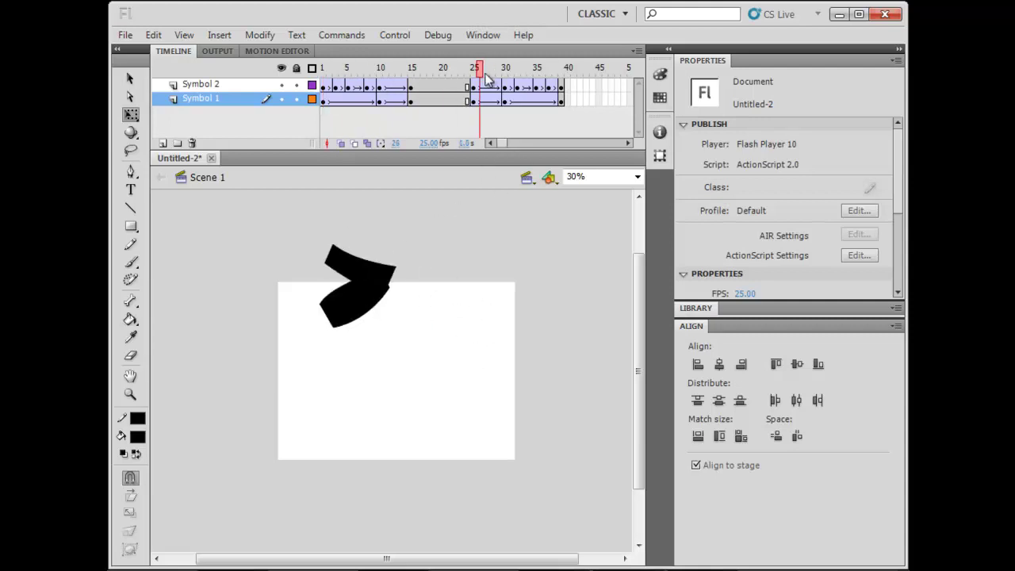
left_click(472, 84)
key("Return")
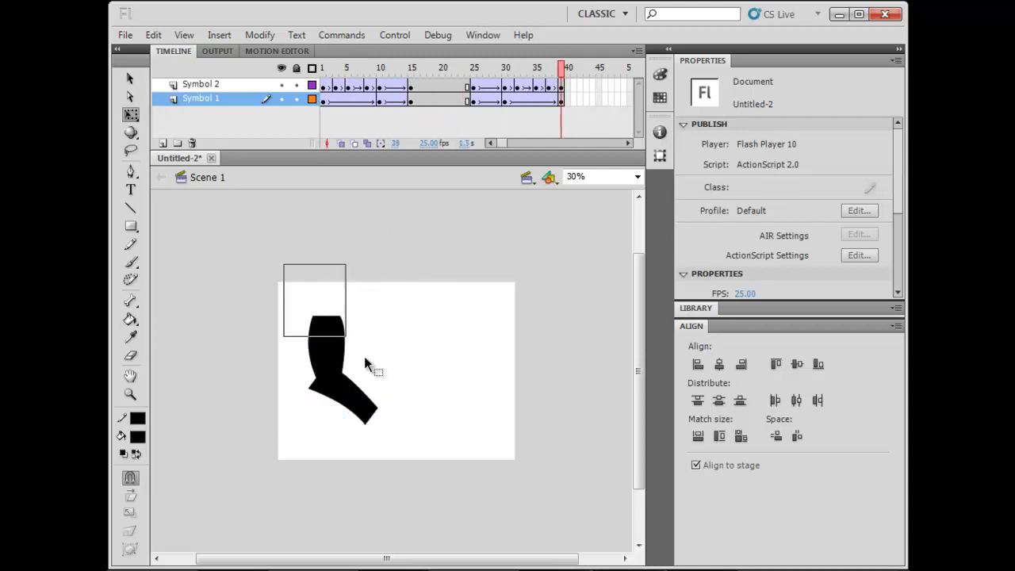
- Copy frames 1 to 39 of both the Symbol 1 and Symbol 2 layers
left_click_drag(299, 285, 371, 379)
left_click_drag(324, 72, 300, 124)
left_click(572, 99)
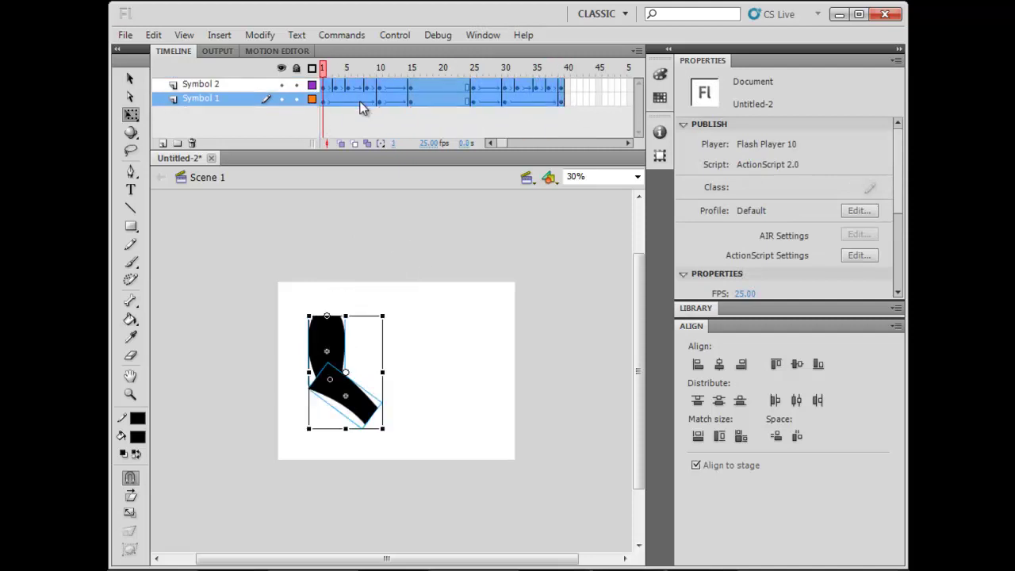
right_click(359, 100)
left_click(444, 320)
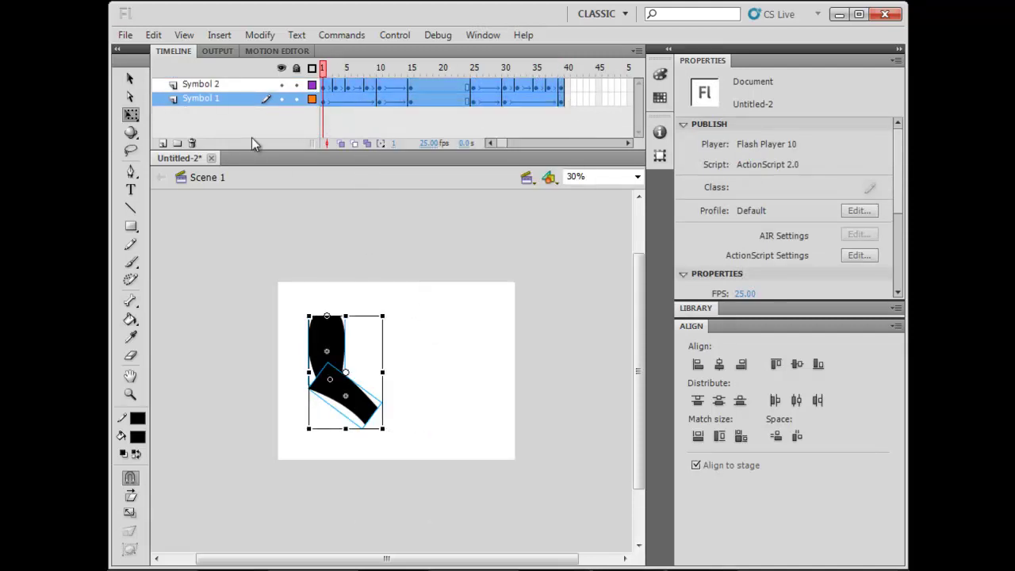
- Add a layer above Symbol 2 and draw a black square about 291 px wide beside the arm
left_click(232, 88)
left_click(163, 143)
left_click(339, 86)
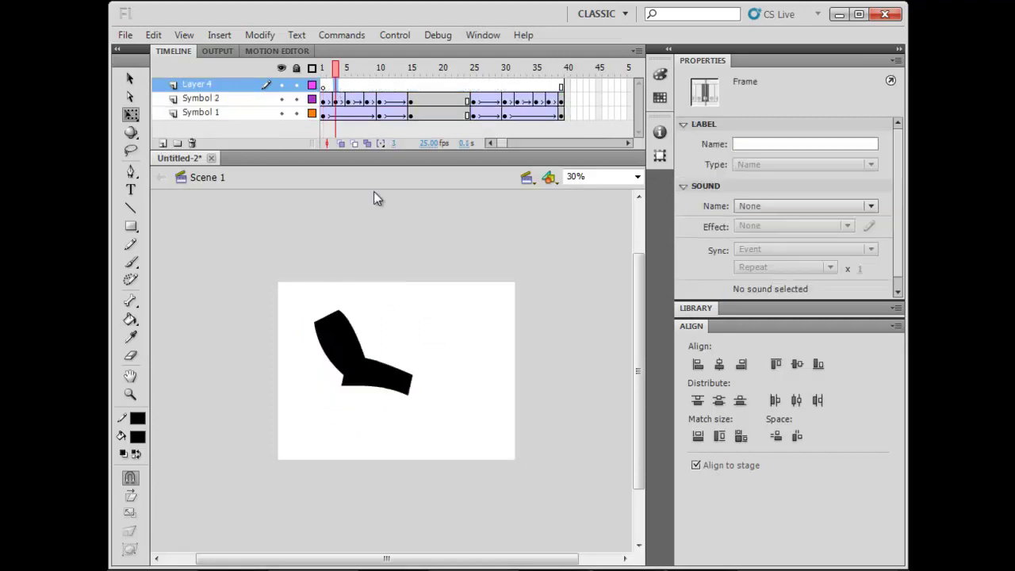
key("r")
left_click(132, 226)
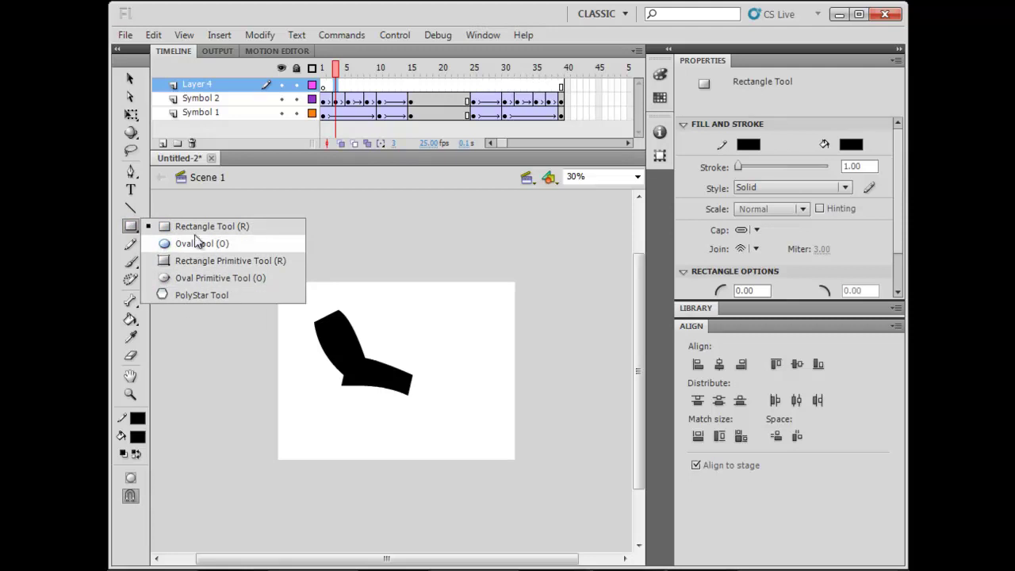
left_click(207, 225)
mouse_move(383, 321)
left_mouse_down()
mouse_move(505, 400)
mouse_move(451, 358)
left_mouse_up()
- Convert the black square to a graphic symbol named Symbol 3
key("v")
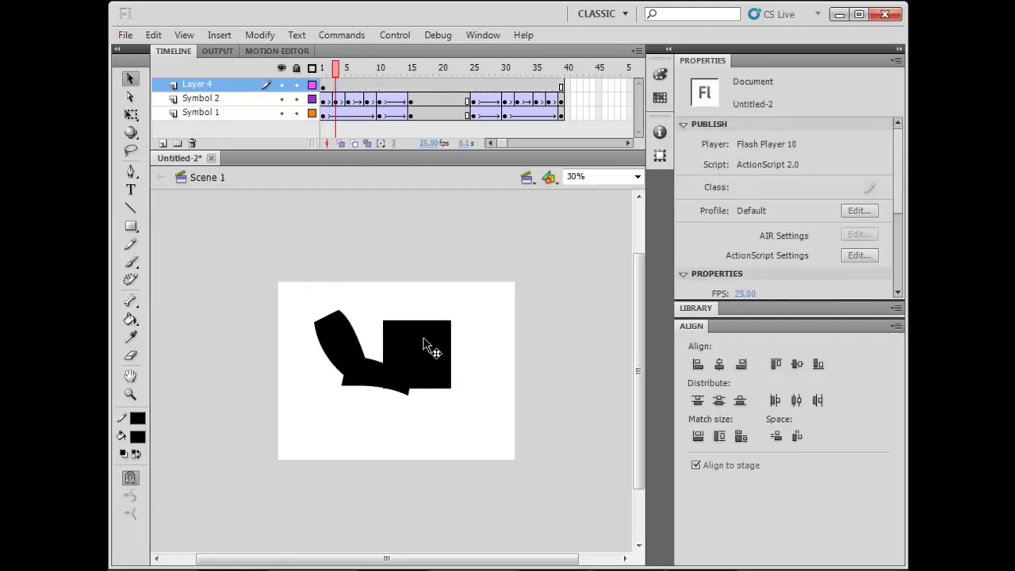
left_click(425, 342)
right_click(425, 341)
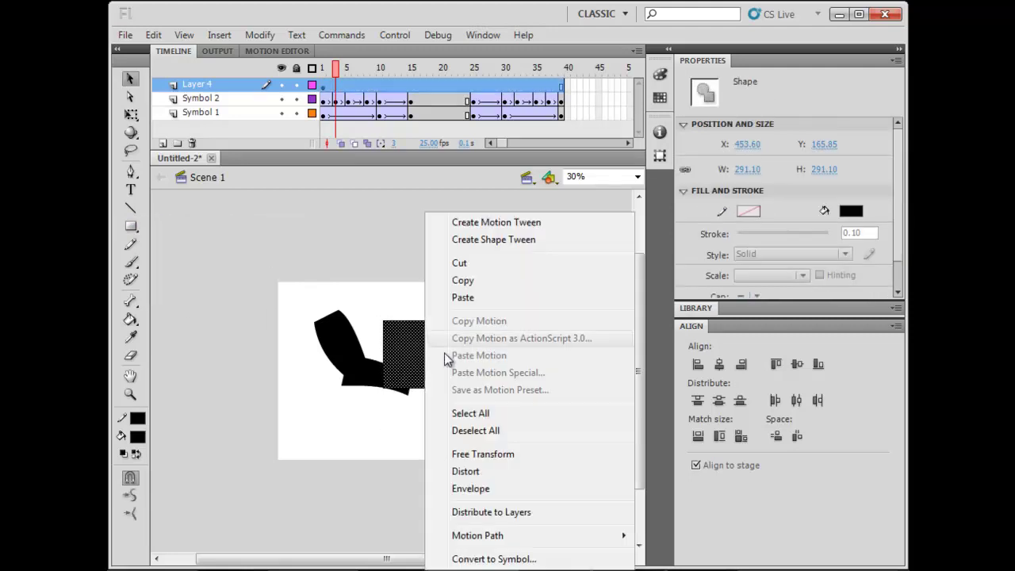
left_click(492, 559)
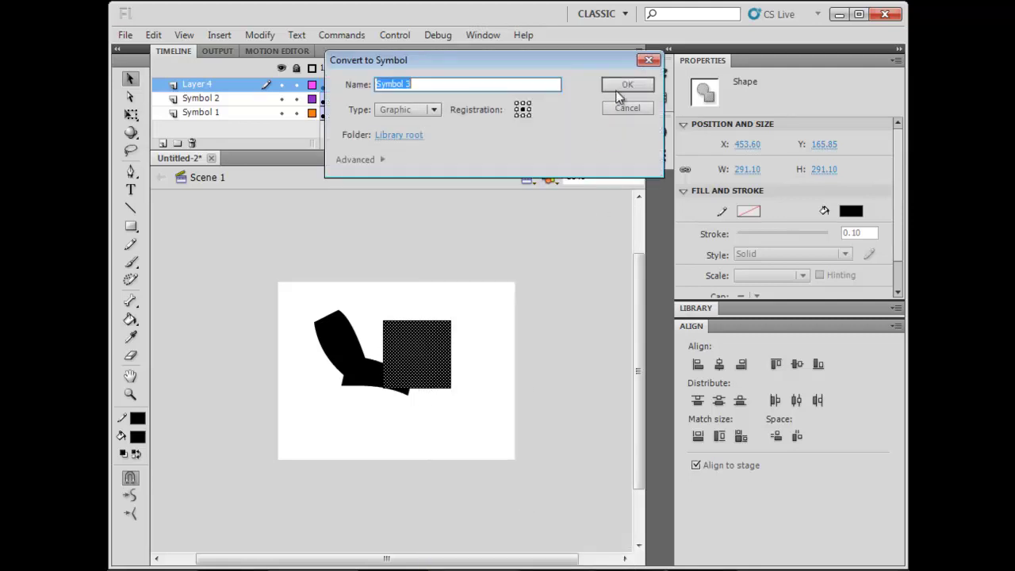
left_click(627, 84)
- Open Symbol 3 for editing, paste the copied arm frames at frame 1 over the square, and play them
left_click_drag(422, 352, 431, 338)
double_click(431, 338)
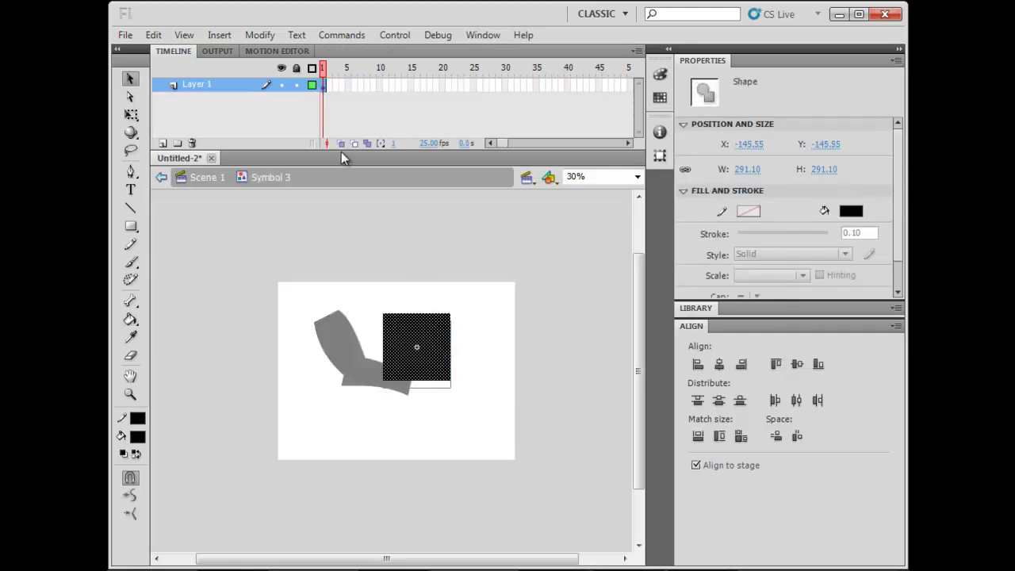
right_click(322, 85)
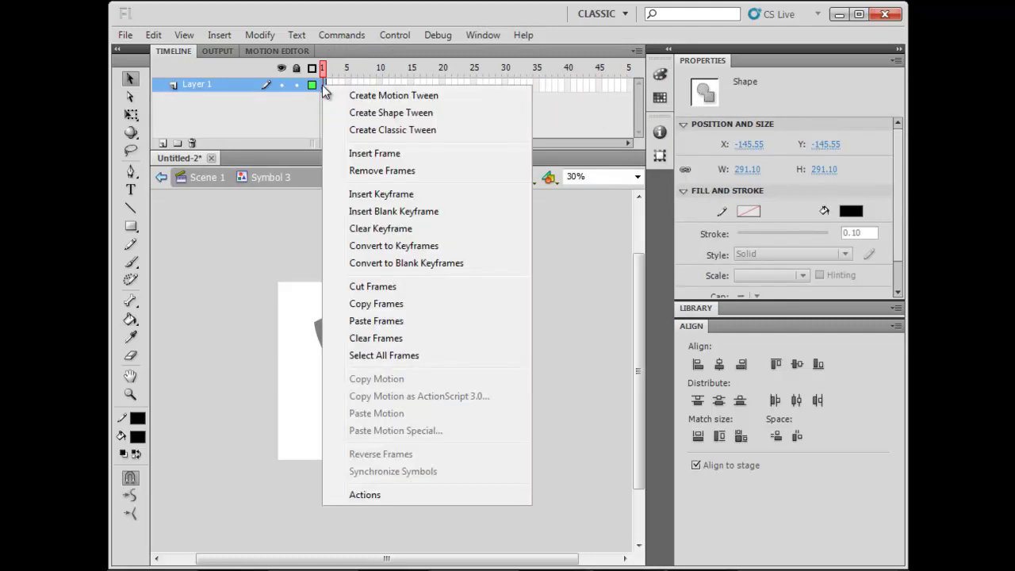
left_click(324, 94)
right_click(325, 88)
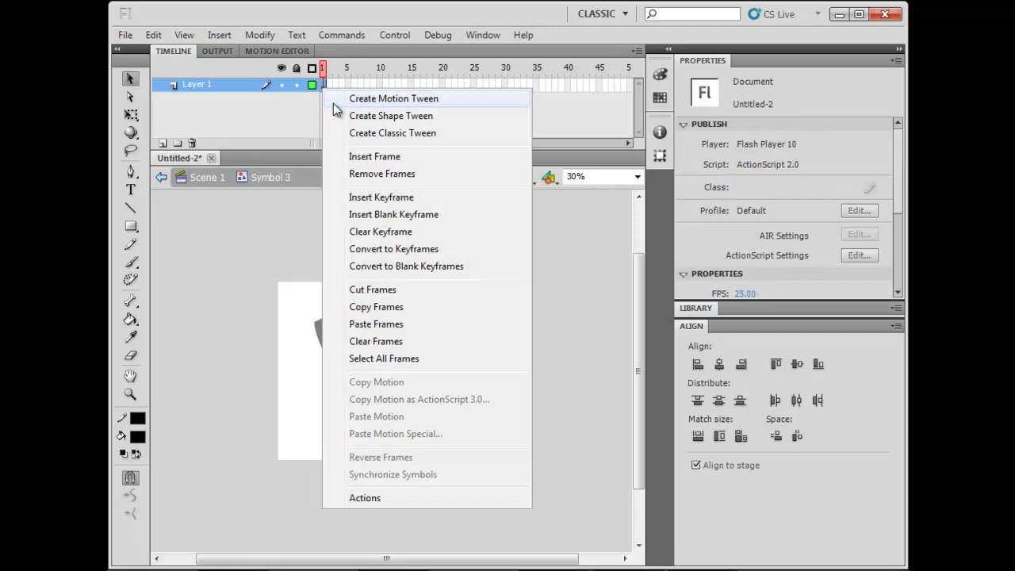
left_click(381, 319)
key("Return")
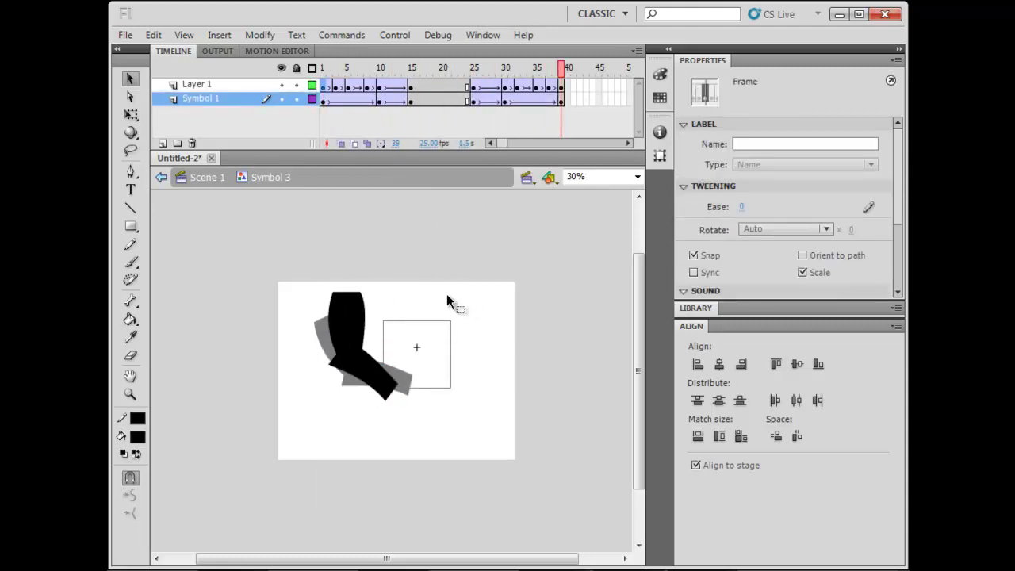
- Return to Scene 1 and move the Symbol 3 instance to about X 467, Y 592, below the original arm
double_click(449, 293)
left_click_drag(363, 325, 331, 400)
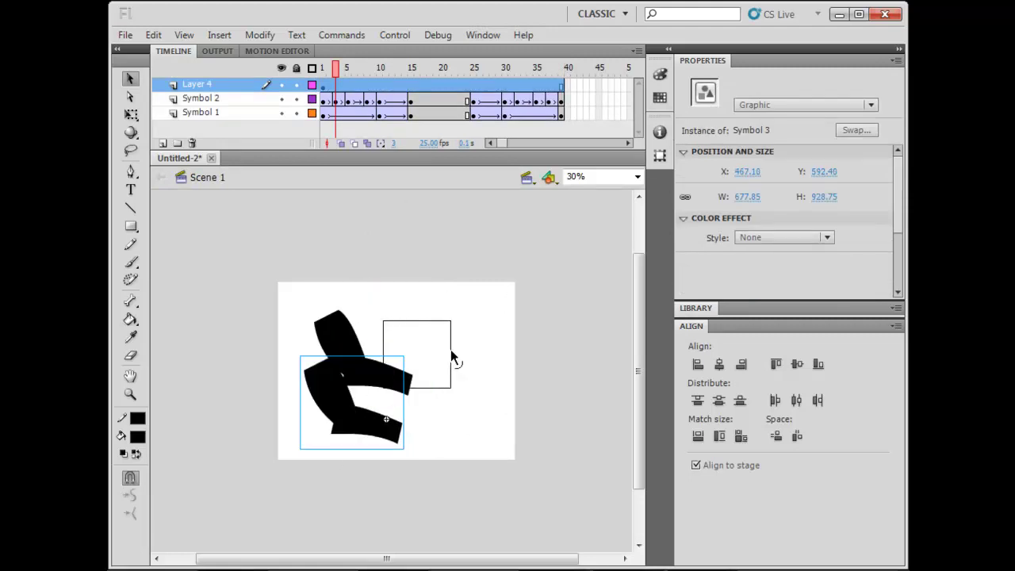
left_click(450, 356)
key("Delete")
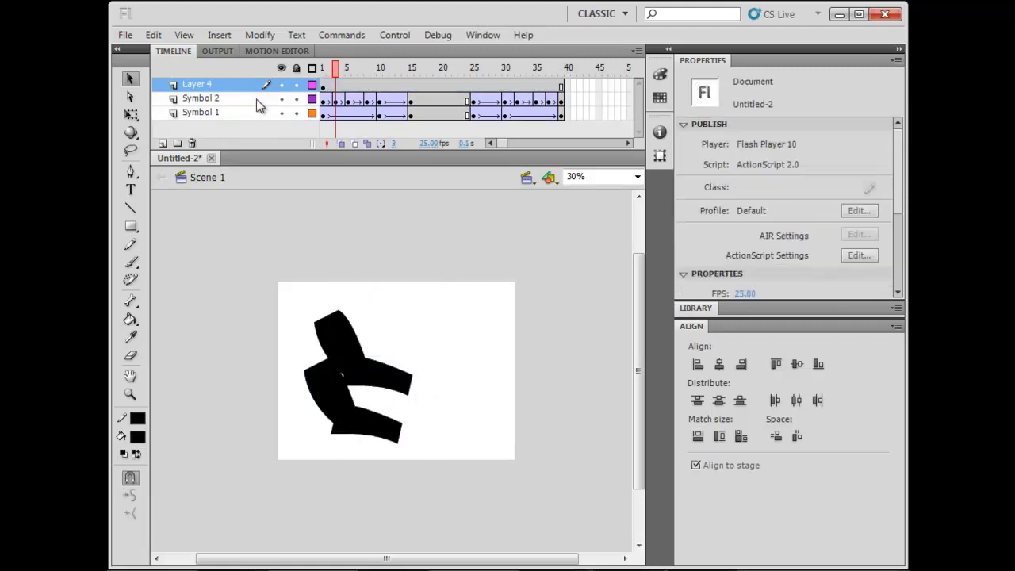
- Delete the original Symbol 1 and Symbol 2 layers and move the Symbol 3 instance toward the stage centre
left_click(256, 103)
left_click(258, 114, "shift")
left_click(192, 142)
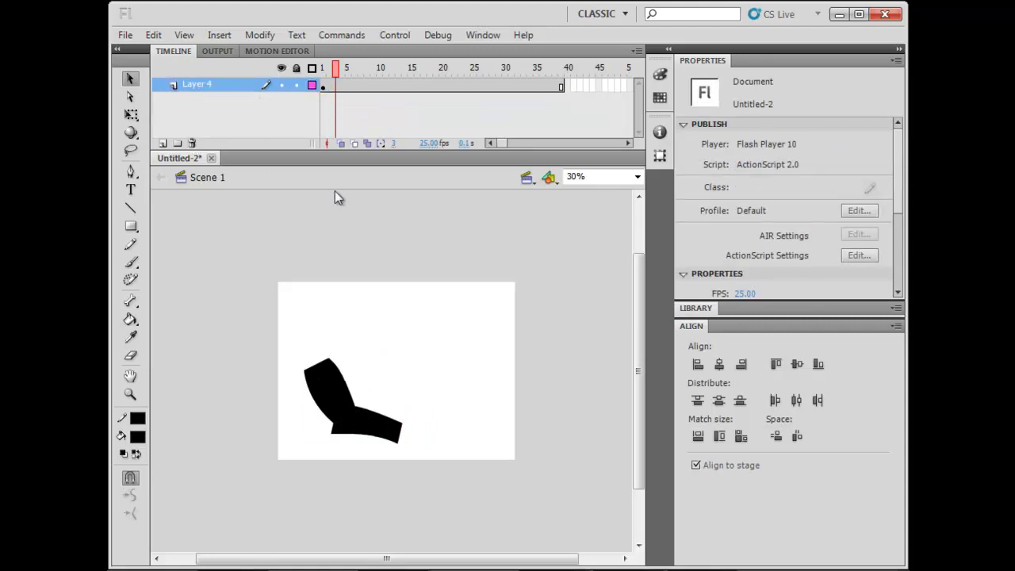
left_click_drag(336, 388, 380, 362)
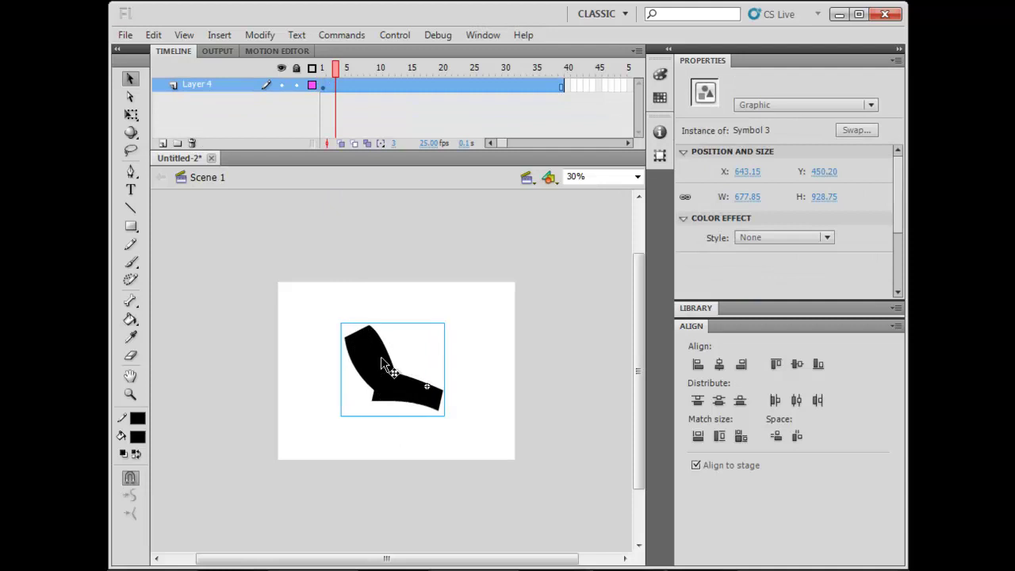
- Undo the Symbol 3 instance's move and the deletion of the two original symbol layers
key("ctrl+z")
key("ctrl+z")
key("ctrl+z")
key("ctrl+z")
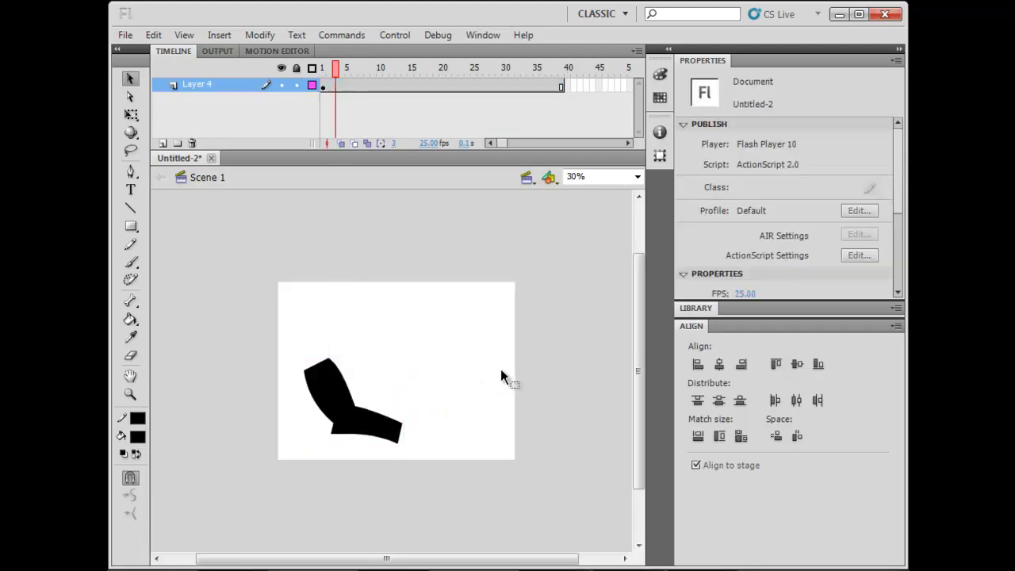
key("ctrl+z")
- Place the Symbol 3 instance beside the original arm in frame 1 and compare both arms' motion up to frame 16
left_click_drag(361, 67, 315, 70)
left_click(333, 330)
left_click(369, 393)
left_click(332, 331)
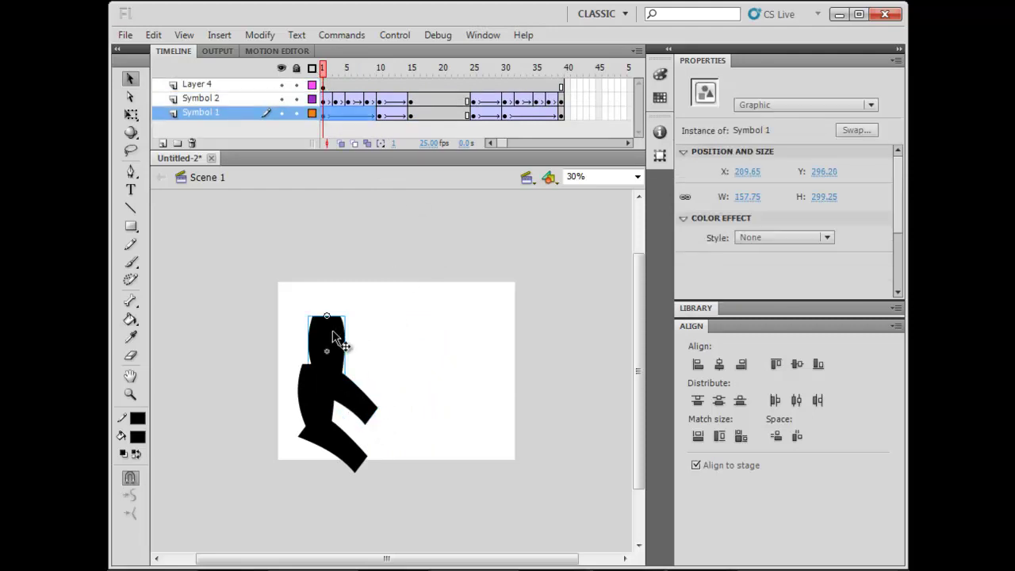
left_click_drag(340, 393, 453, 355)
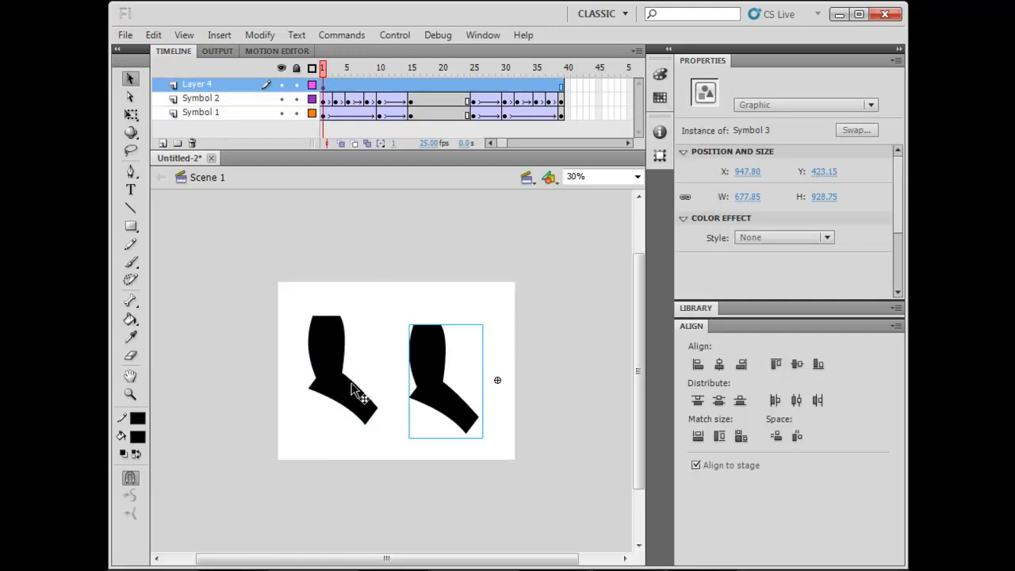
left_click(320, 348)
left_click_drag(279, 293, 379, 428)
left_click_drag(333, 70, 417, 90)
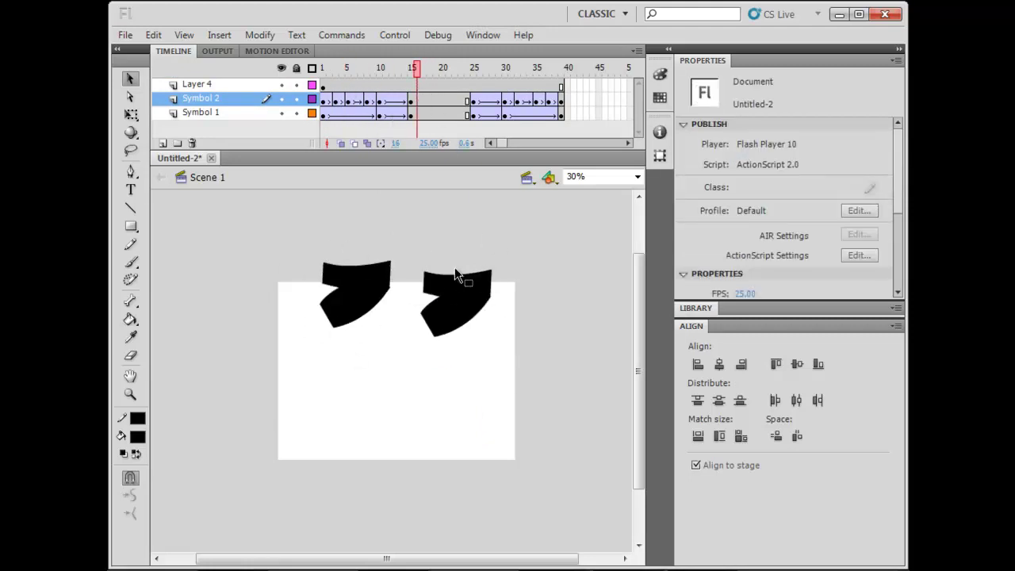
- Delete the original Symbol 1 and Symbol 2 layers, keeping only Layer 4
left_click(260, 101)
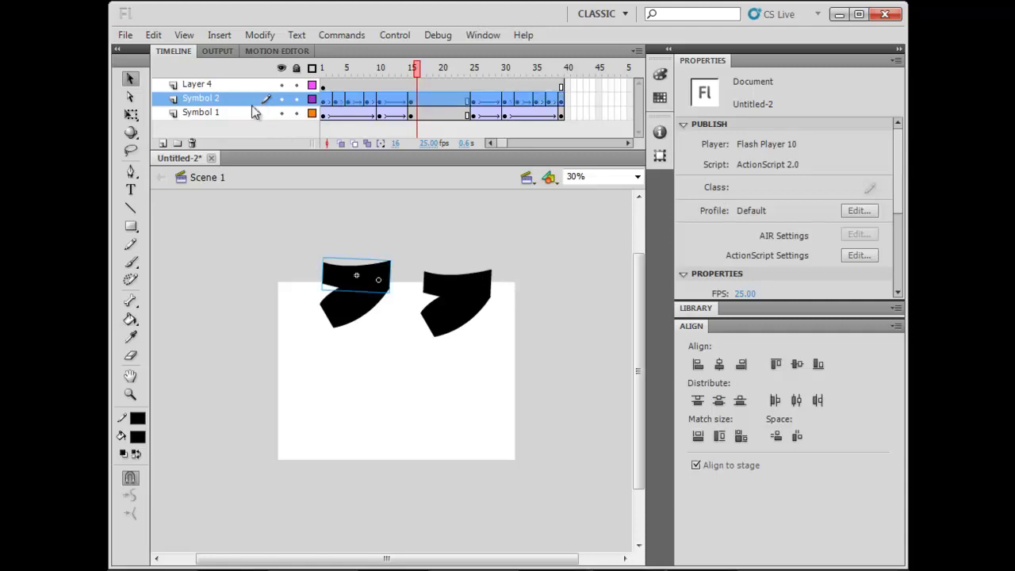
left_click(245, 116, "shift")
left_click(192, 143)
- Move the Symbol 3 instance to about X 447, Y 768 and play its animation from frame 1
left_click_drag(458, 327, 342, 408)
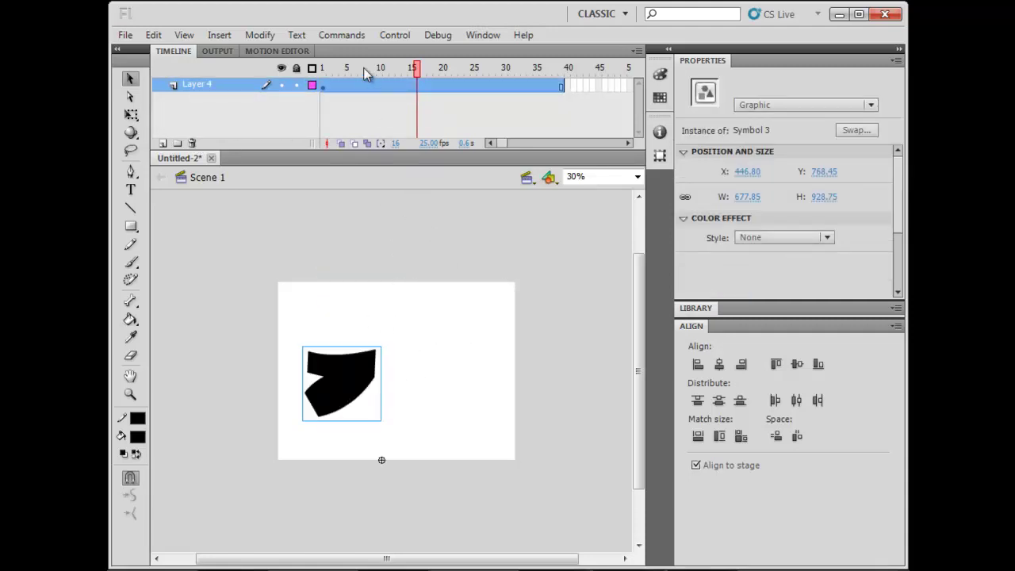
left_click_drag(367, 71, 298, 78)
key("Return")
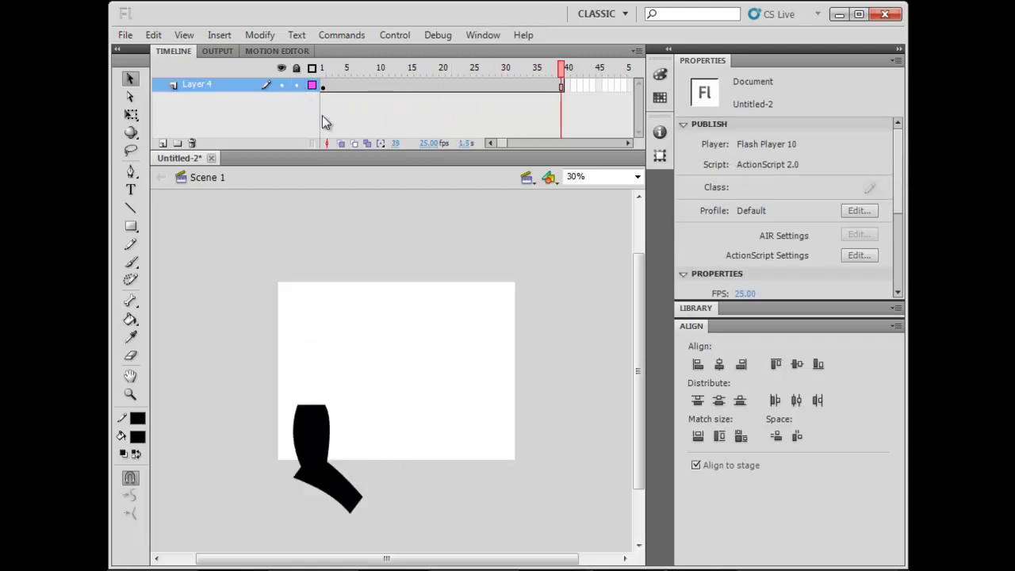
- Move the Symbol 3 arm up onto the stage, recentre its transformation point and scale it to about 443 × 607 px
left_click_drag(324, 432, 340, 390)
key("q")
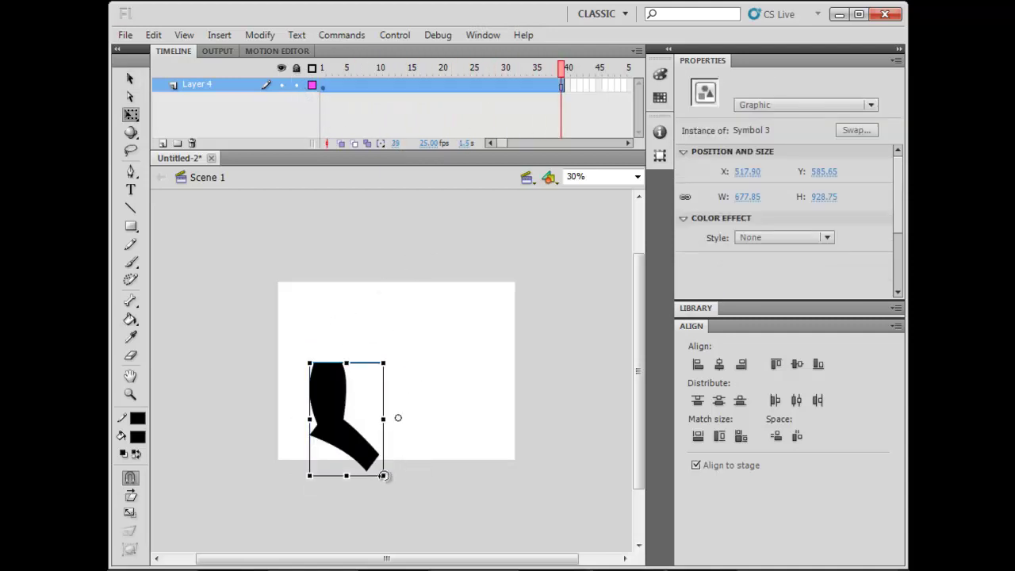
left_click_drag(398, 419, 349, 418)
left_click_drag(384, 475, 346, 448)
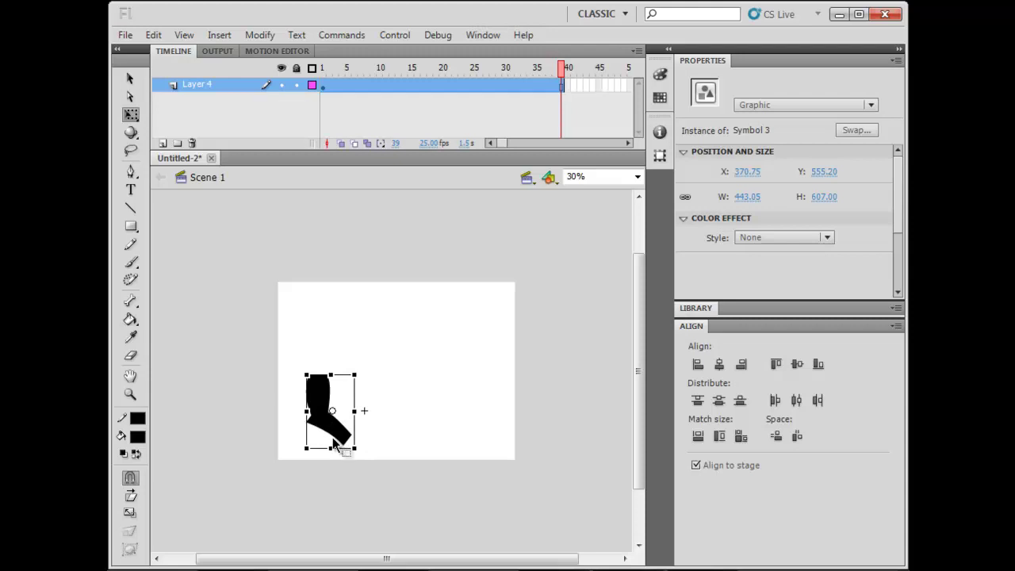
left_click(402, 334)
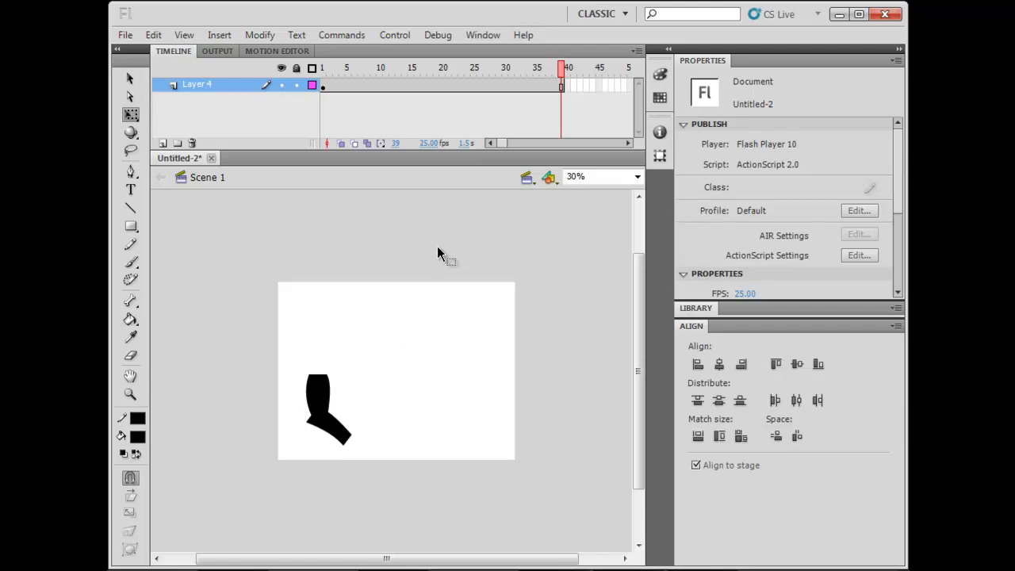
- Create a new ActionScript 2.0 document
key("ctrl+n")
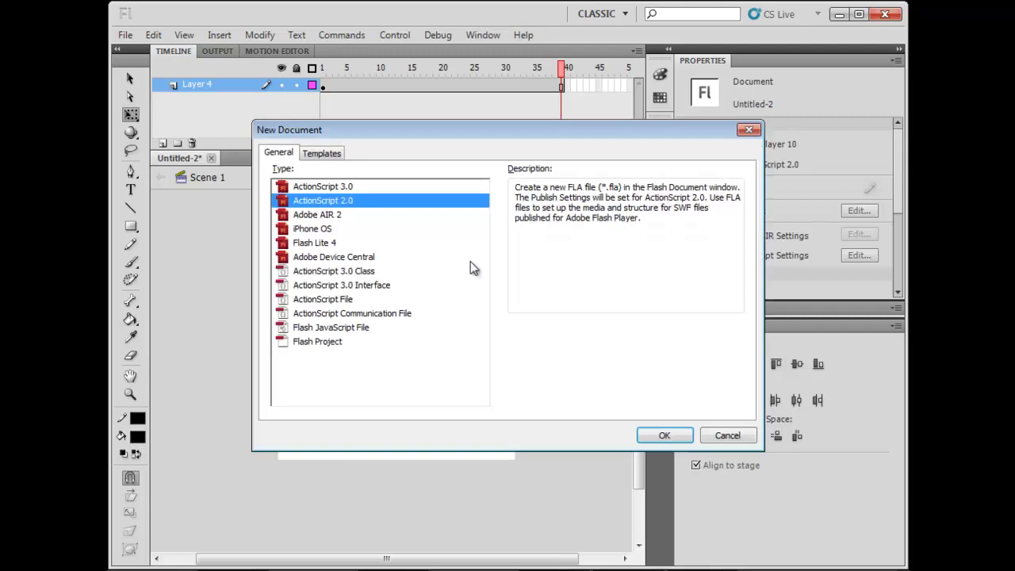
left_click(654, 428)
key("ctrl+minus")
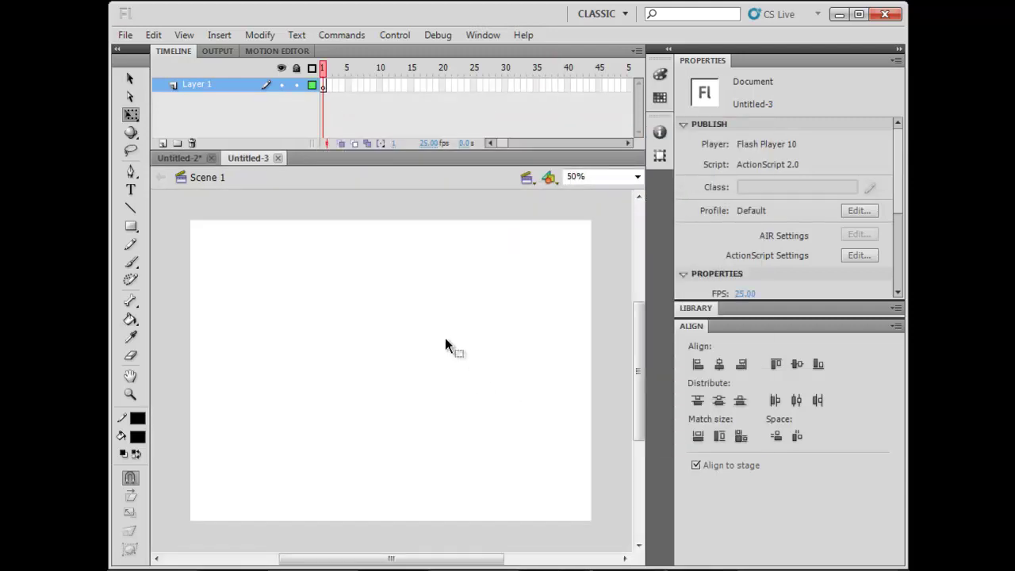
- Paint a ground line across the lower stage and a palm trunk near its right end with the Brush tool
left_click(131, 226)
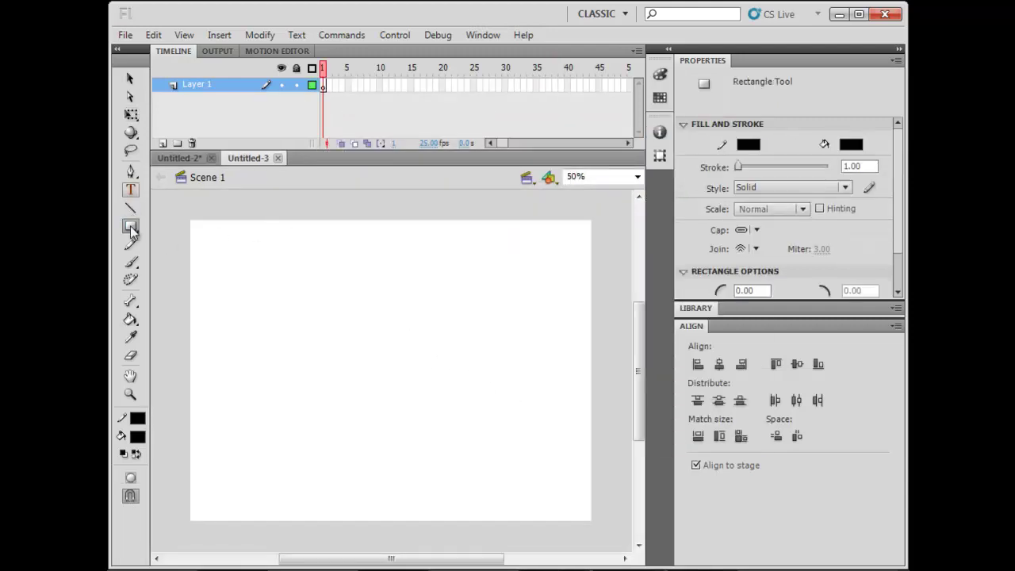
left_click(131, 262)
mouse_move(190, 458)
left_mouse_down()
mouse_move(293, 465)
mouse_move(566, 460)
left_mouse_up()
left_click_drag(498, 458, 468, 327)
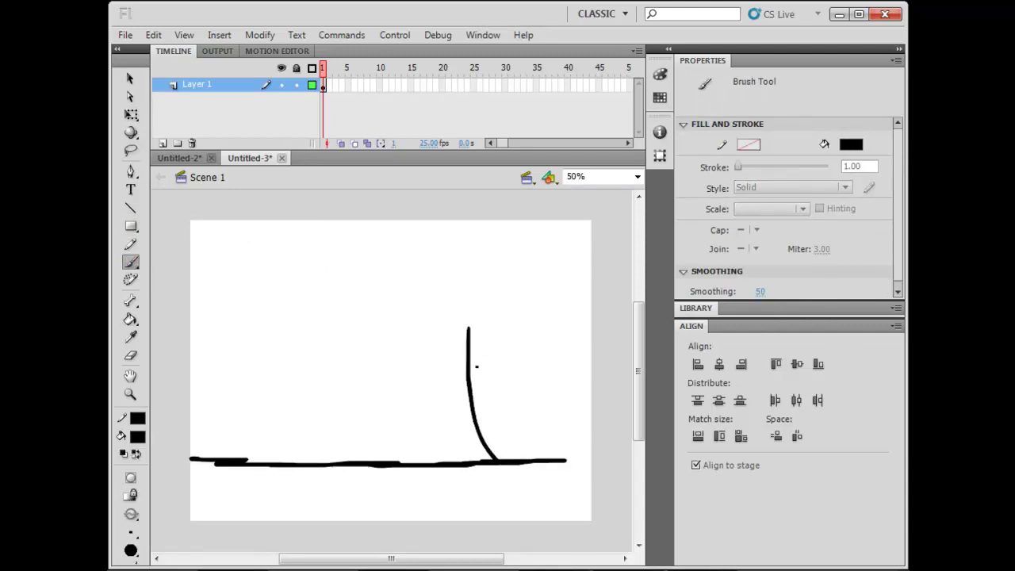
mouse_move(451, 460)
left_mouse_down()
mouse_move(463, 381)
mouse_move(454, 319)
mouse_move(426, 365)
left_mouse_up()
- Paint the palm's fronds around the trunk's top and short cross marks on the trunk in black
left_click_drag(461, 309, 498, 372)
left_click_drag(475, 330, 503, 369)
mouse_move(457, 276)
left_mouse_down()
mouse_move(444, 313)
mouse_move(448, 268)
mouse_move(386, 278)
mouse_move(419, 272)
mouse_move(460, 284)
mouse_move(474, 305)
left_mouse_up()
mouse_move(473, 283)
left_mouse_down()
mouse_move(483, 303)
mouse_move(484, 278)
left_mouse_up()
left_click_drag(482, 273, 525, 279)
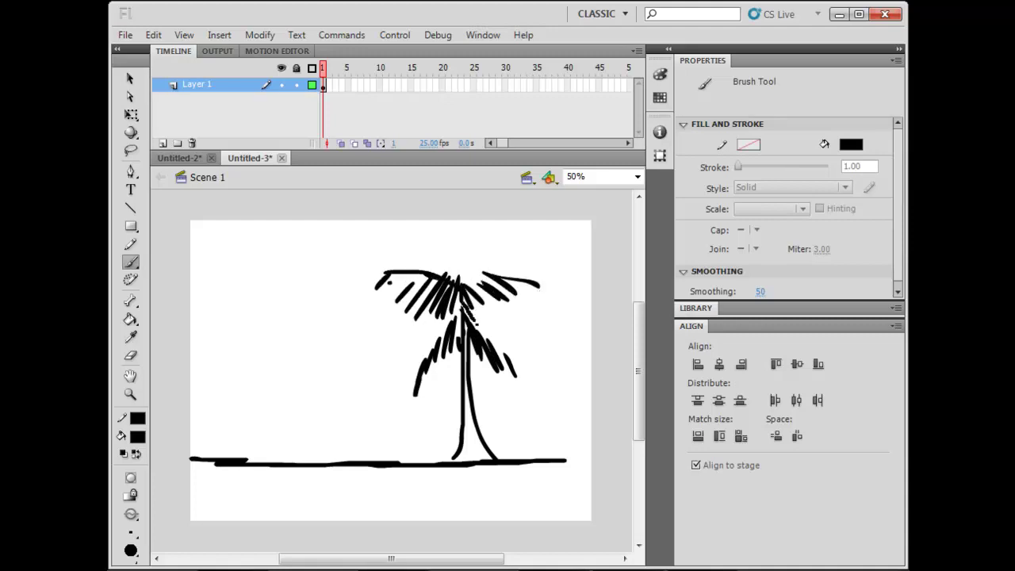
left_click_drag(464, 314, 397, 315)
left_click_drag(455, 316, 444, 337)
left_click_drag(436, 319, 428, 339)
left_click_drag(422, 320, 415, 338)
left_click_drag(460, 276, 478, 285)
left_click_drag(465, 238, 469, 284)
left_click_drag(458, 256, 465, 279)
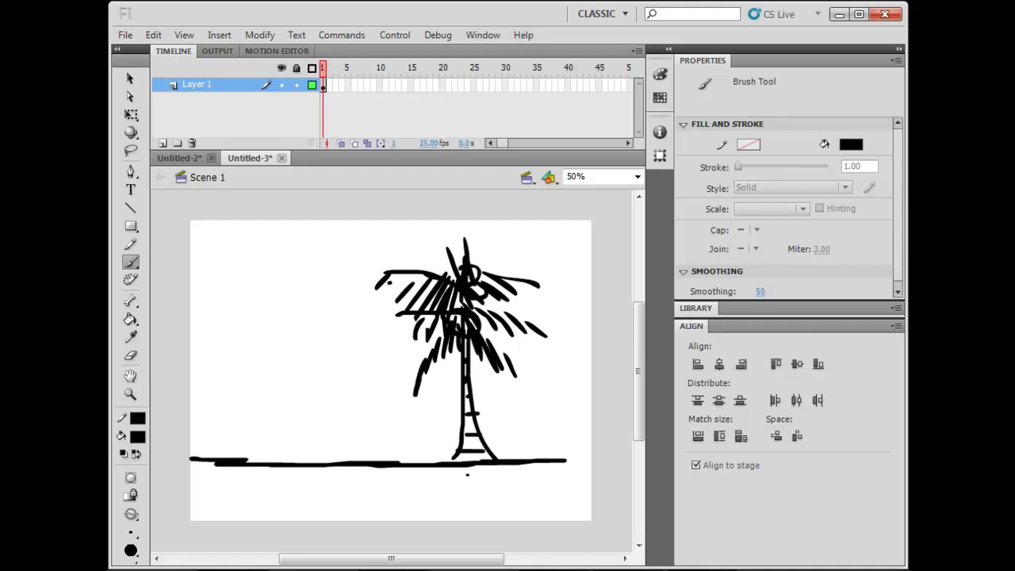
- Add a second layer above the palm drawing and extend both layers to frame 31
key("v")
mouse_move(570, 228)
left_mouse_down()
mouse_move(163, 471)
mouse_move(181, 459)
left_mouse_up()
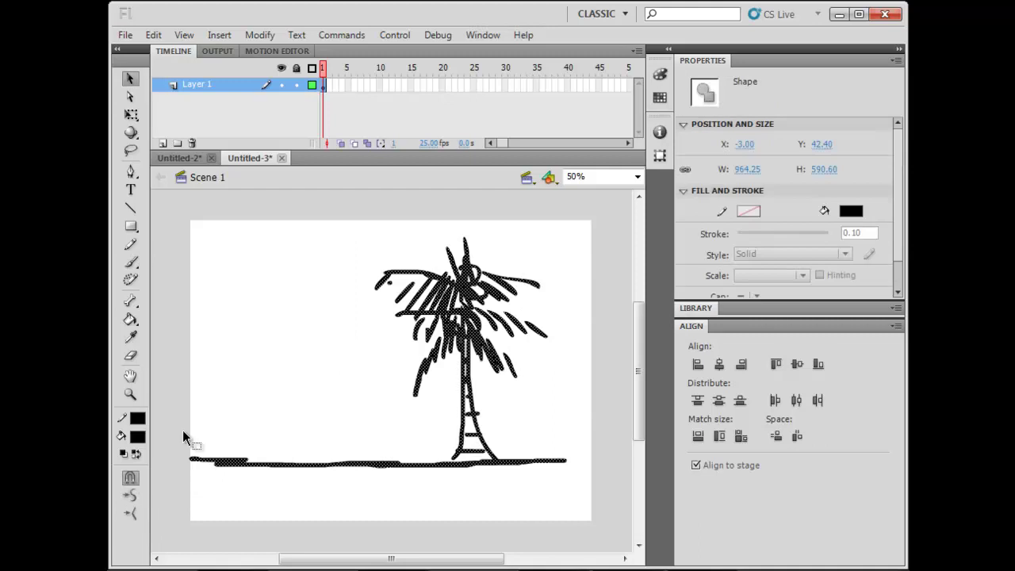
left_click(161, 143)
left_click_drag(360, 88, 511, 107)
key("F5")
left_click(323, 86)
left_click(324, 86)
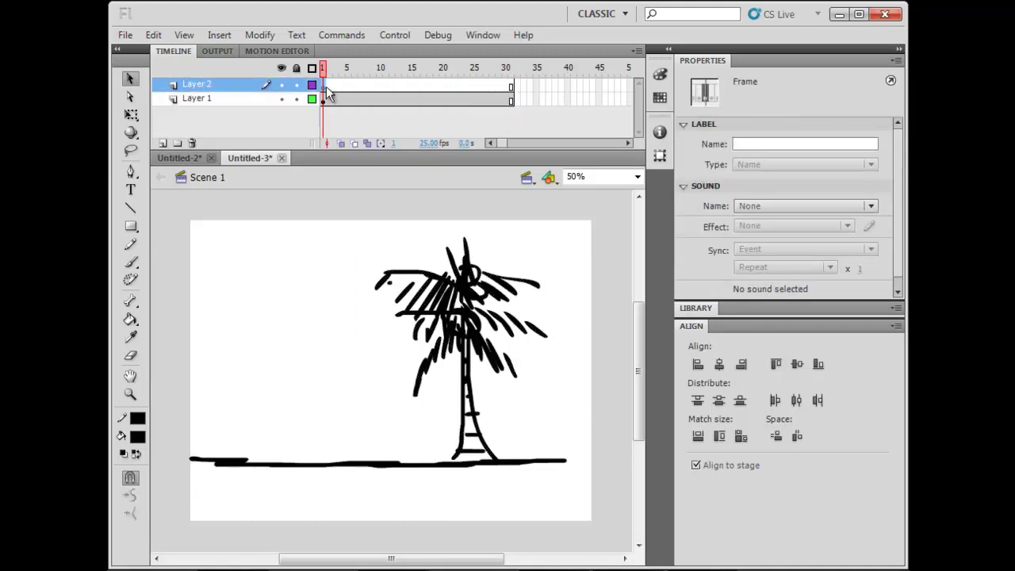
- Draw a black circle about 208 px wide left of the palm on Layer 2 and convert it to a graphic symbol
left_click(131, 226)
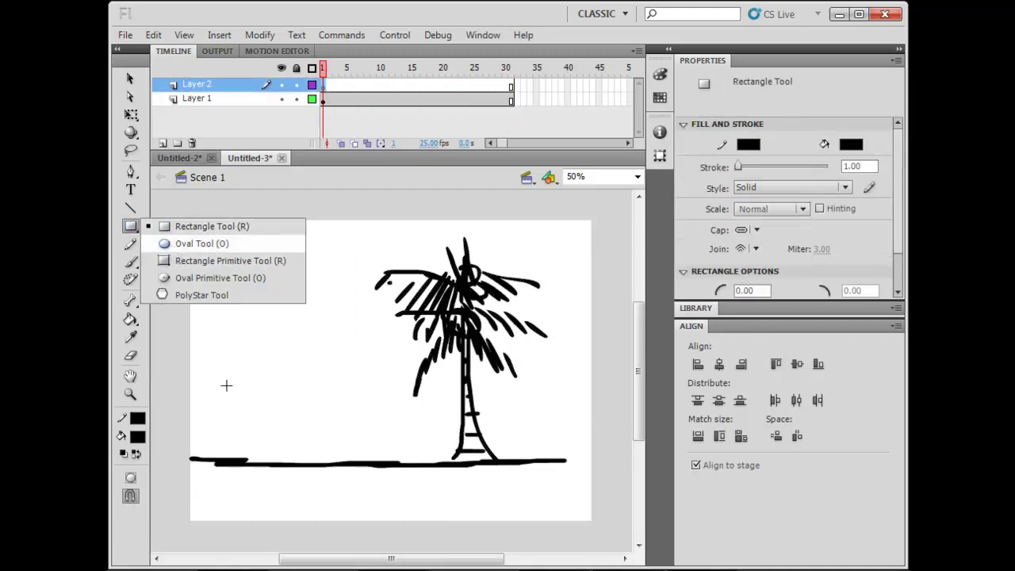
key("o")
mouse_move(202, 329)
left_mouse_down()
mouse_move(284, 412)
mouse_move(255, 372)
left_mouse_up()
key("v")
left_click(269, 378)
key("F8")
key("Return")
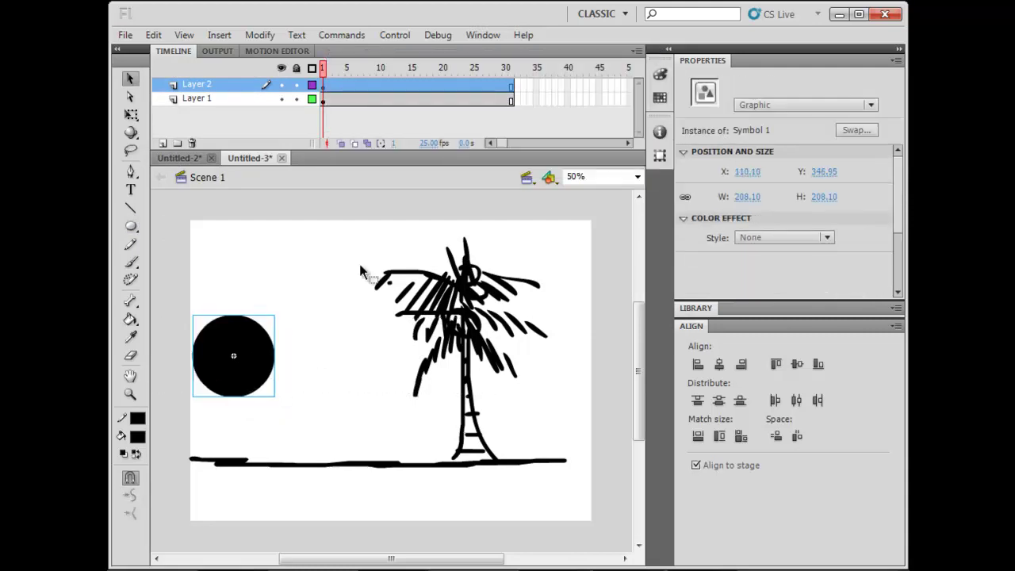
- Add keyframes on Layer 2 at frames 5, 10, 15, 20 and 25, moving the ball in stages to about X 465, Y 520
left_click(348, 87)
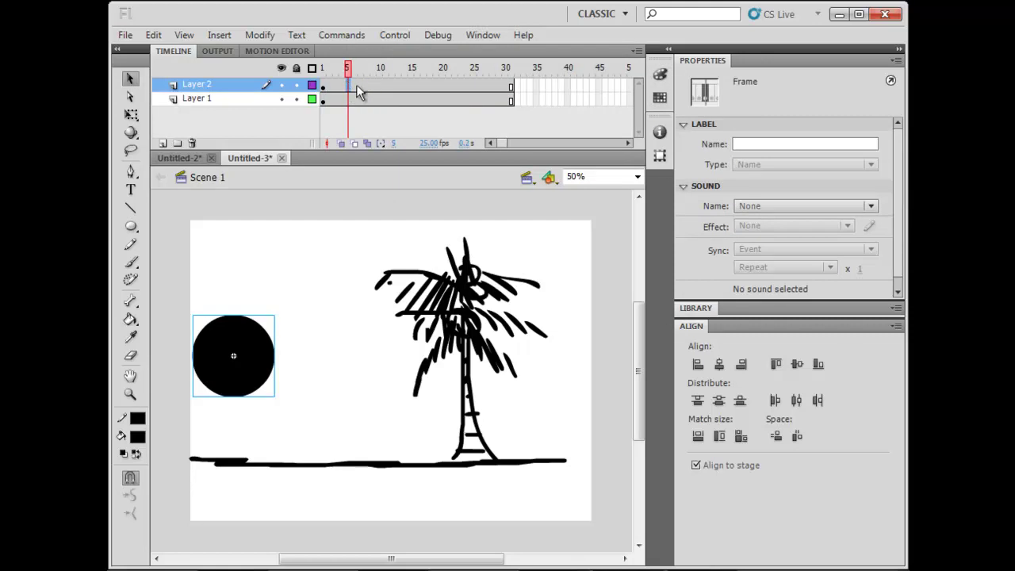
left_click_drag(277, 349, 357, 434)
left_click(378, 86)
key("F6")
left_click(412, 87)
key("F6")
left_click(441, 86)
key("F6")
left_click_drag(363, 397, 410, 436)
left_click(474, 87)
key("F6")
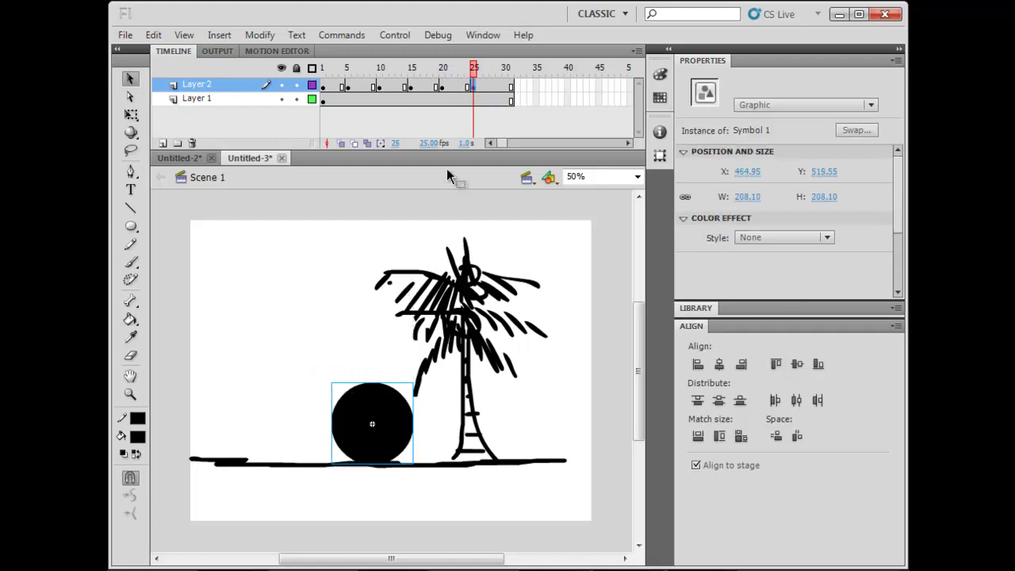
- Create classic tweens between the ball's keyframes on Layer 2 and play the animation
left_click_drag(490, 86, 330, 85)
right_click(344, 84)
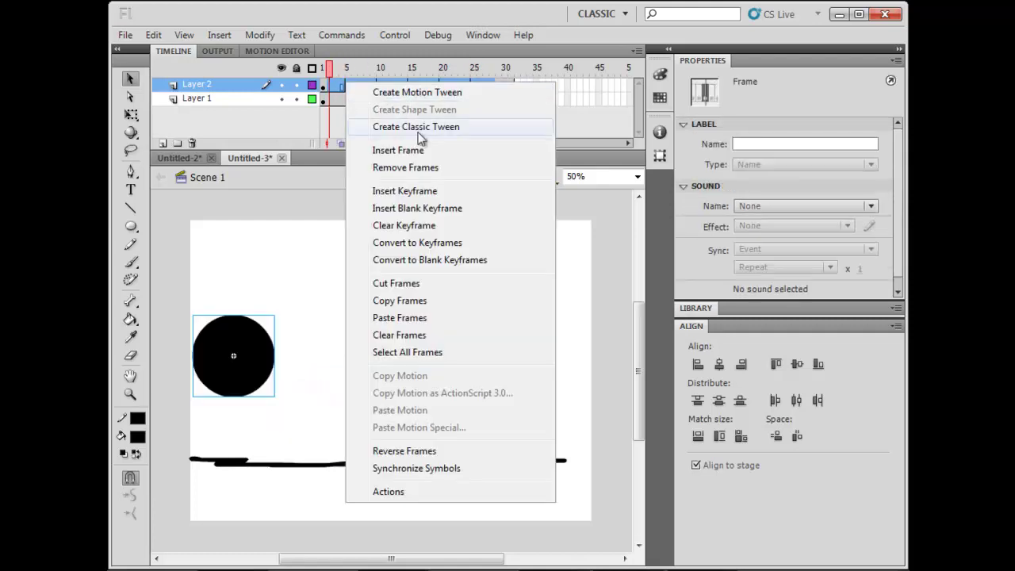
left_click(418, 129)
key("Return")
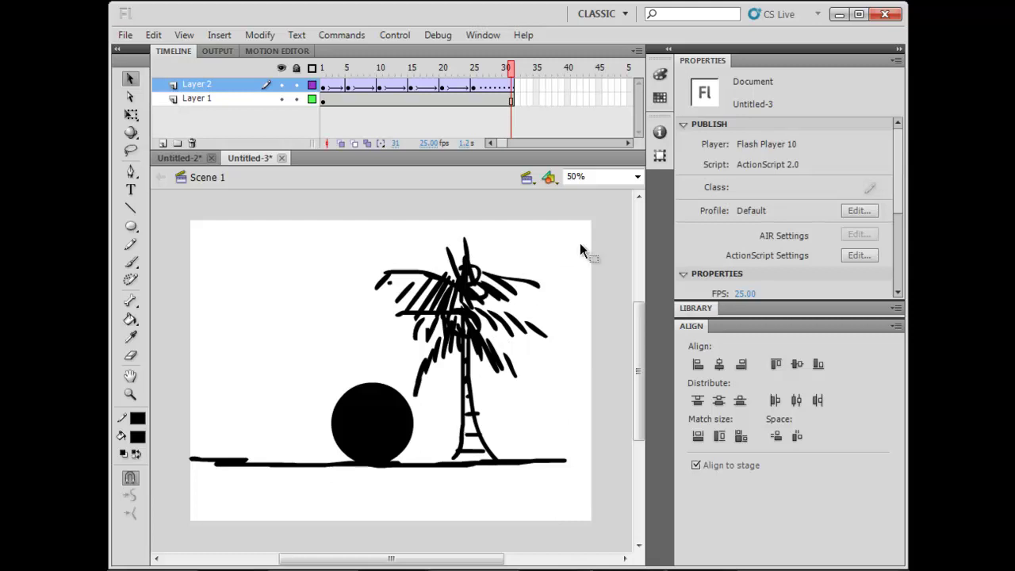
- Copy frames 1 to 31 of both Layer 1 and Layer 2
left_click(474, 84)
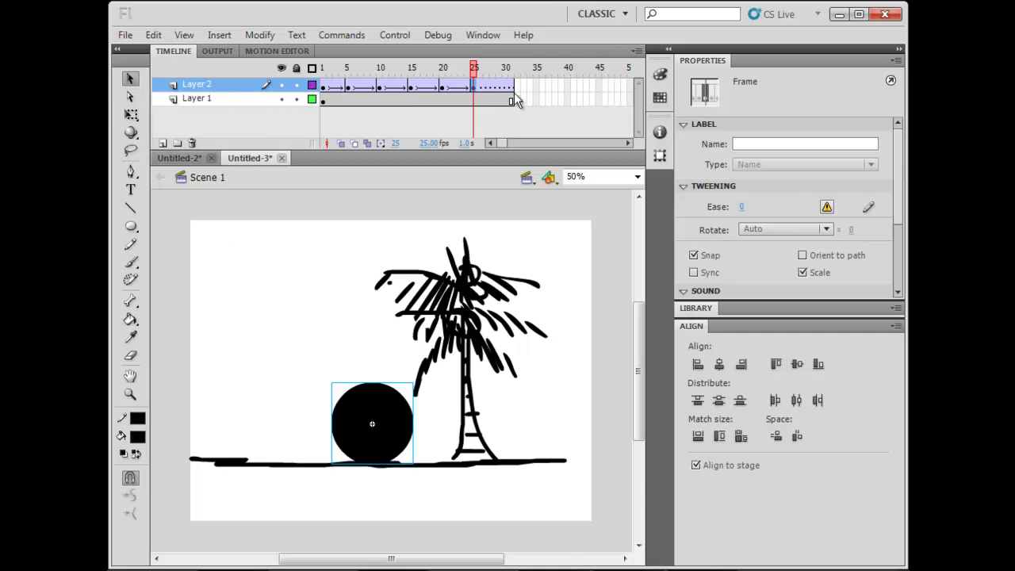
left_click_drag(510, 101, 315, 75)
right_click(343, 92)
left_click(394, 314)
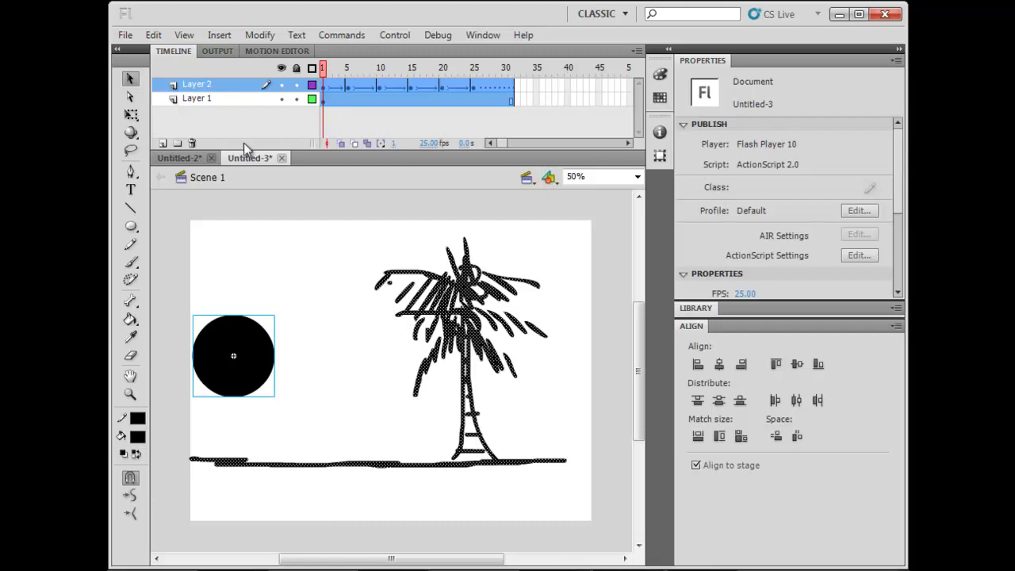
- Add a new layer above Layer 2 and draw a black oval about 180 × 150 px above the ball
left_click(223, 85)
left_click(163, 143)
left_click(329, 85)
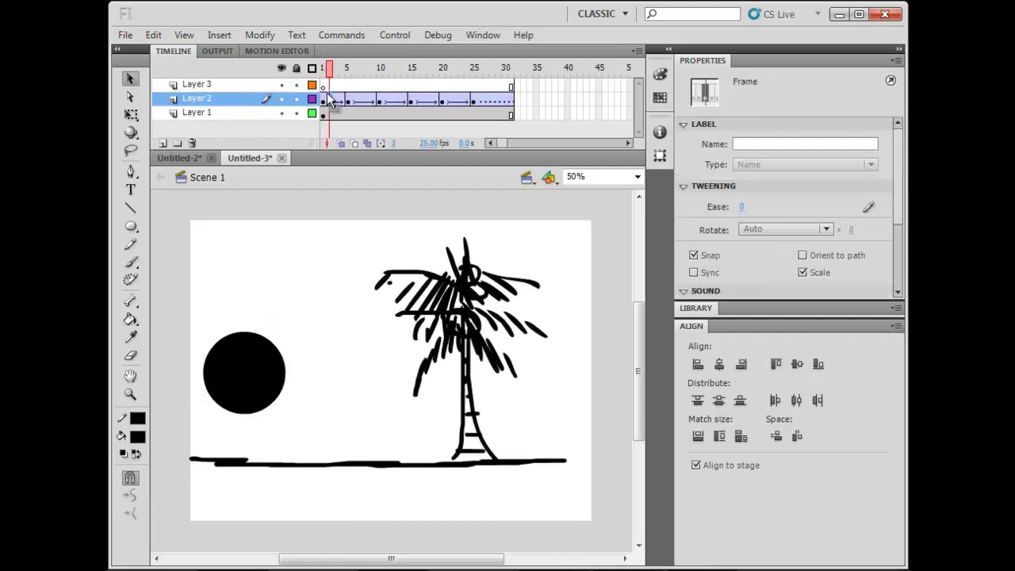
left_click(135, 227)
left_click_drag(272, 251, 342, 310)
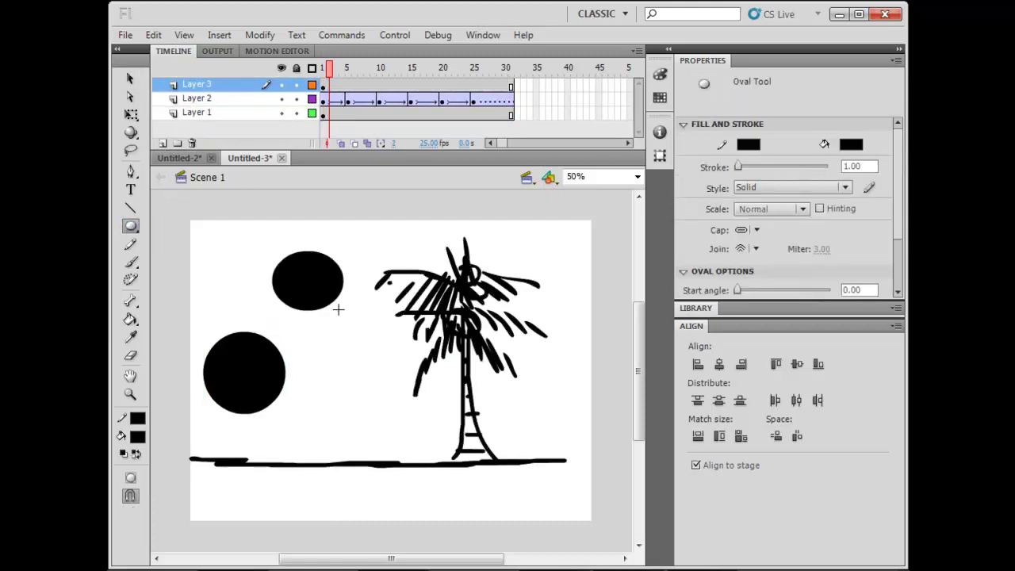
key("v")
left_click(336, 294)
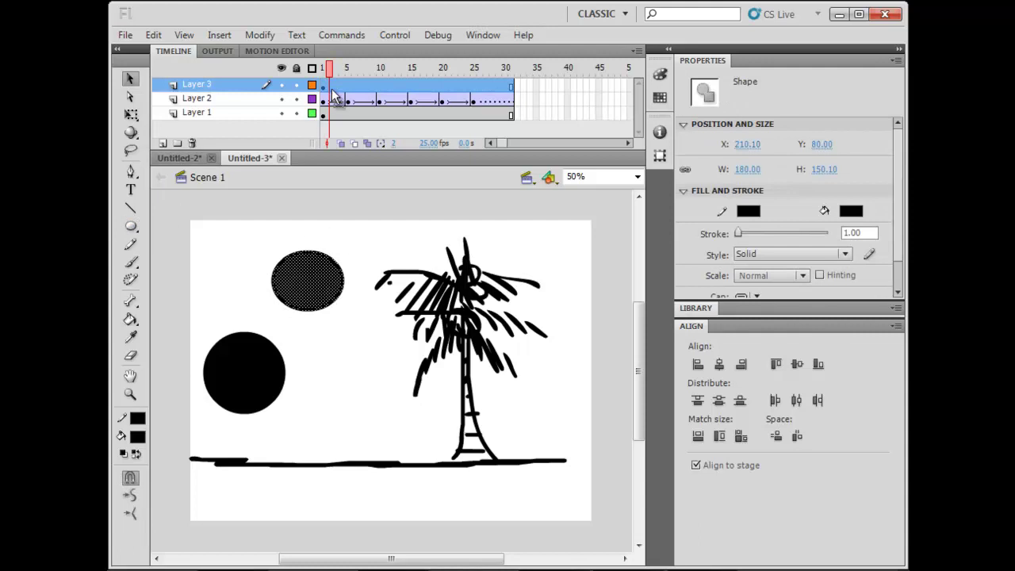
- Convert the new oval on Layer 3 to a graphic symbol
left_click(332, 86)
left_click(346, 113)
left_click(331, 87)
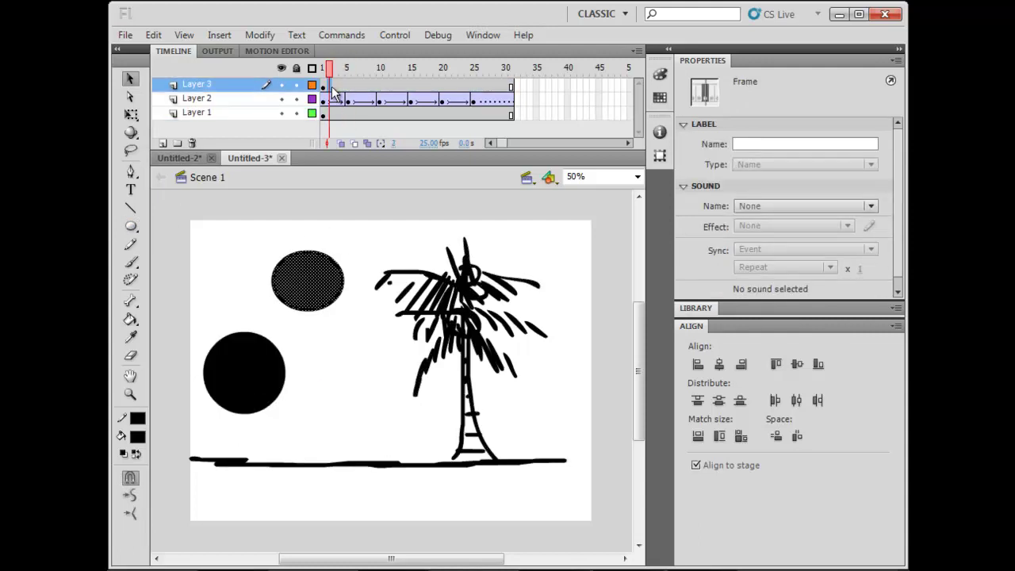
right_click(332, 89)
right_click(321, 295)
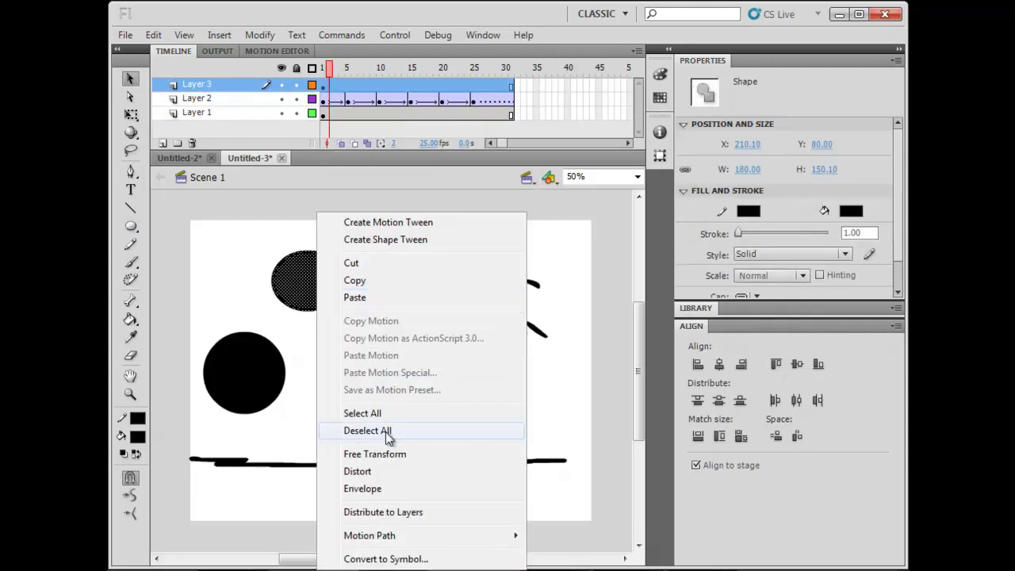
left_click(385, 558)
left_click(623, 91)
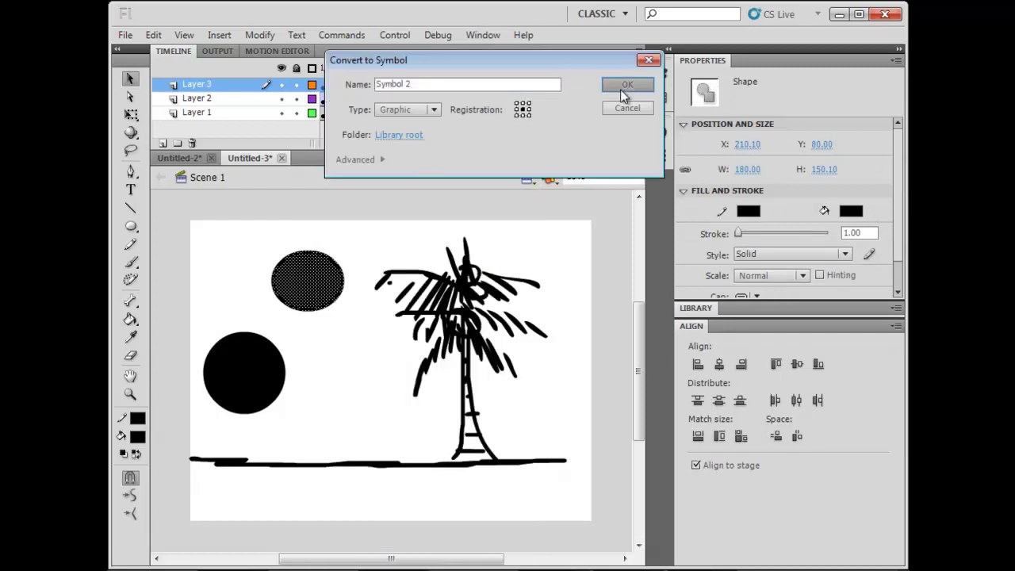
- Paste the copied frames over frame 1 inside the oval's symbol, play them and return to Scene 1
double_click(337, 291)
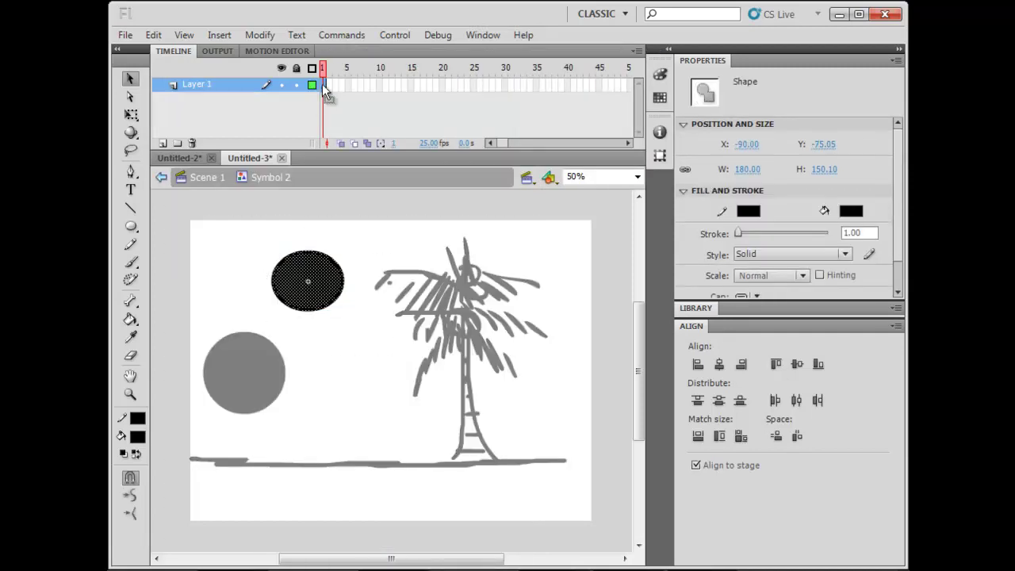
right_click(322, 85)
left_click(373, 322)
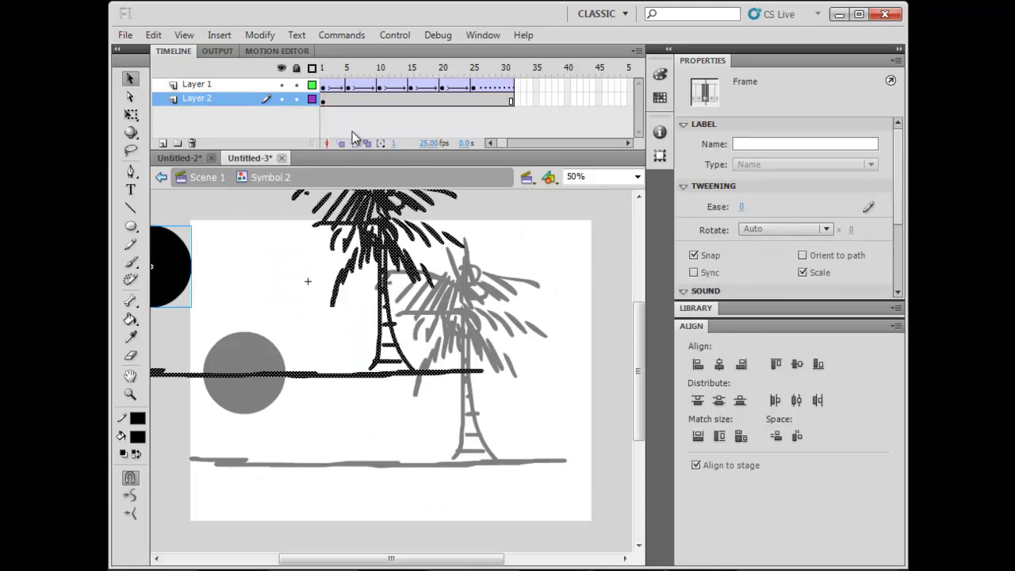
key("Return")
double_click(589, 222)
- Delete the original Layer 1 and Layer 2 from Scene 1, keeping only Layer 3
left_click(265, 114)
left_click(241, 100, "shift")
left_click(191, 142)
- Move the nested palm scene instance onto the stage and squeeze it horizontally to about half its width
left_click_drag(184, 289, 276, 411)
key("q")
left_click_drag(579, 391, 479, 371)
left_click_drag(534, 346, 432, 378)
- Duplicate the squeezed palm scene instance so that two copies stand side by side across the stage
key("ctrl+a")
left_click_drag(505, 384, 587, 385)
left_click(626, 370)
- Play both palm scene copies on the timeline and test the movie
key("Return")
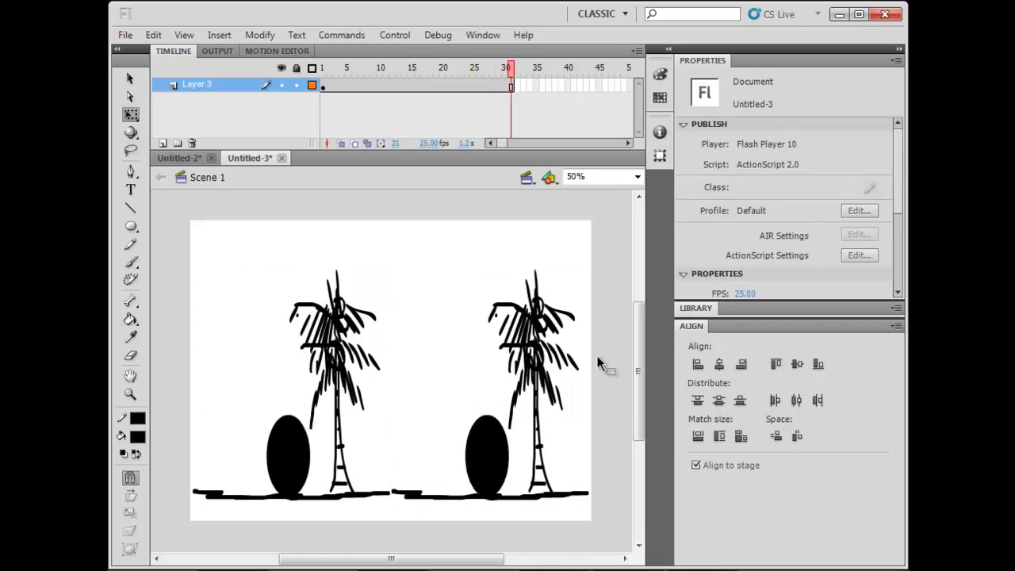
key("ctrl+Return")
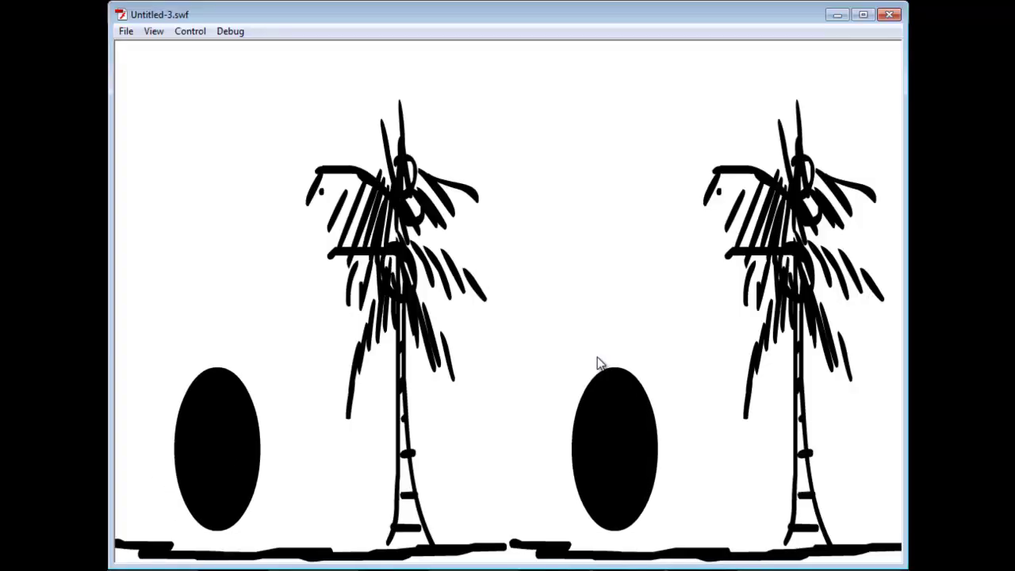
left_click(882, 15)
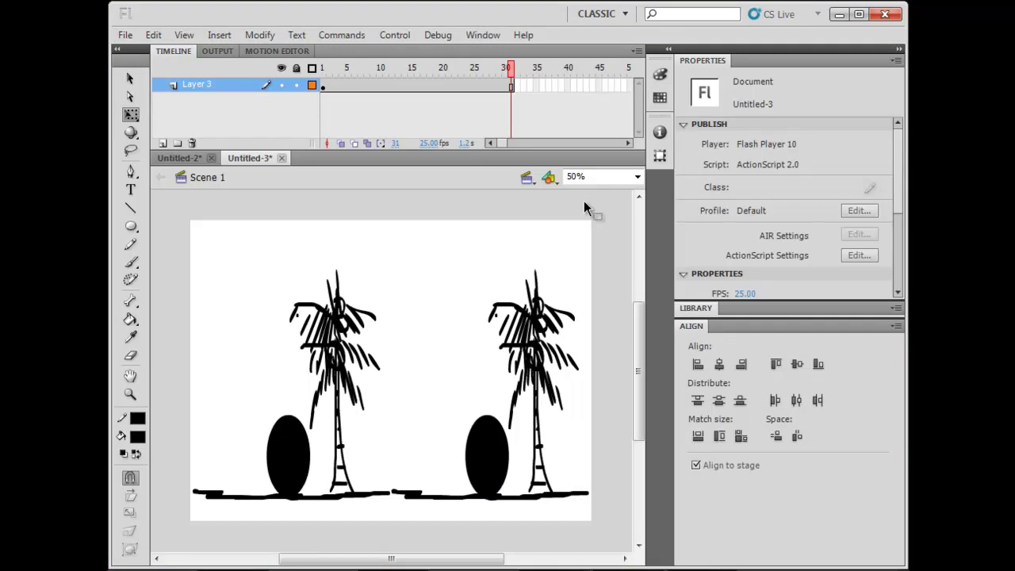
- Try to copy both palm scene instances into Untitled-2 without replacing existing library items, and delete the pasted objects
left_click_drag(570, 234, 295, 442)
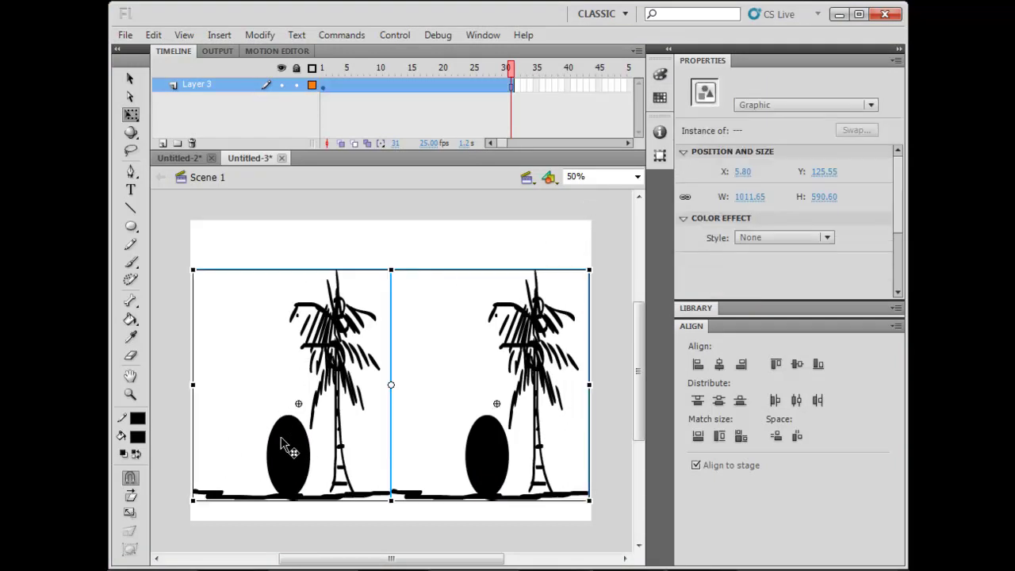
left_click(437, 256)
left_click_drag(607, 259, 270, 466)
left_click(184, 159)
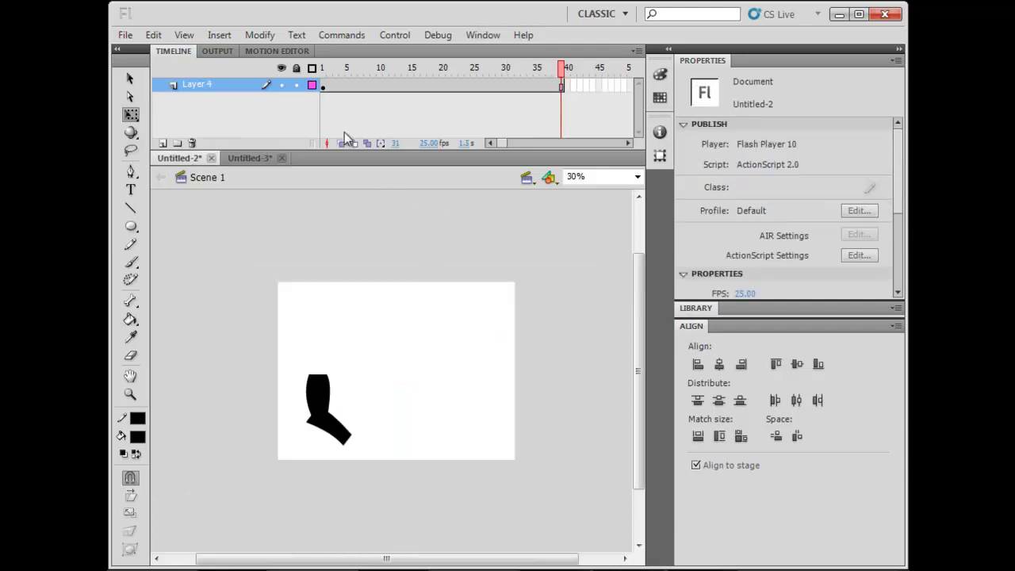
key("ctrl+v")
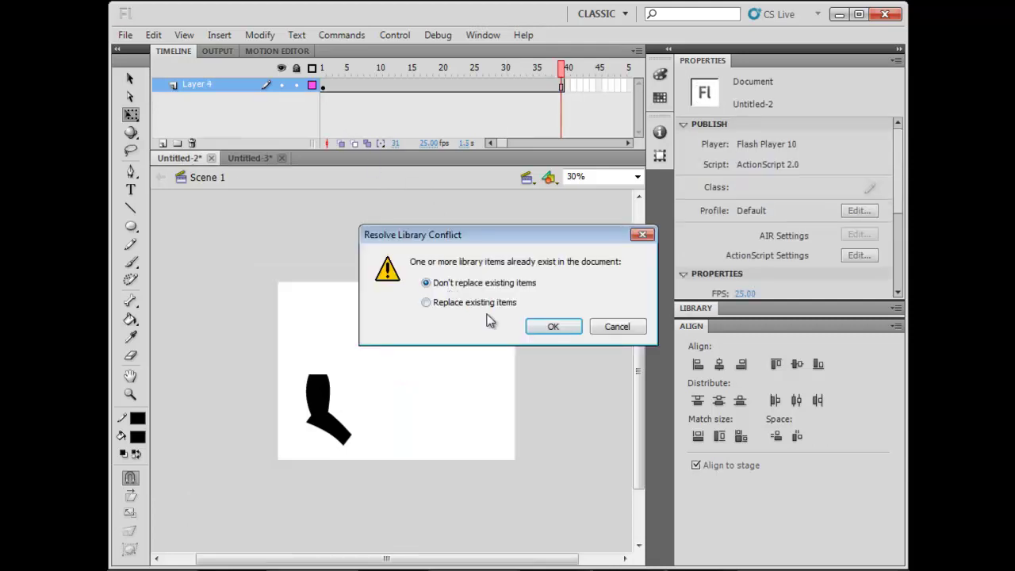
left_click(492, 284)
left_click(561, 328)
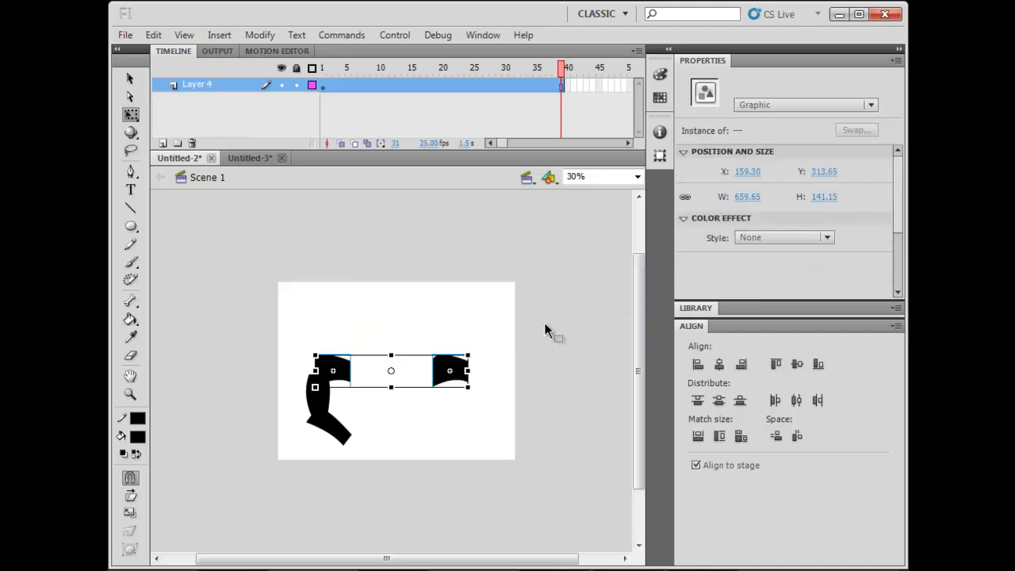
key("Delete")
left_click(519, 34)
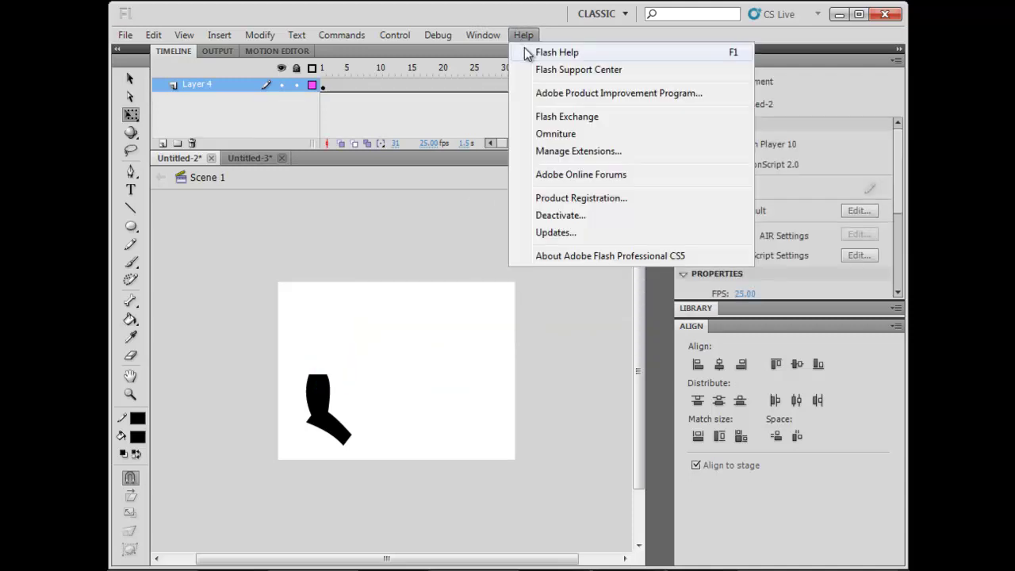
left_click(524, 51)
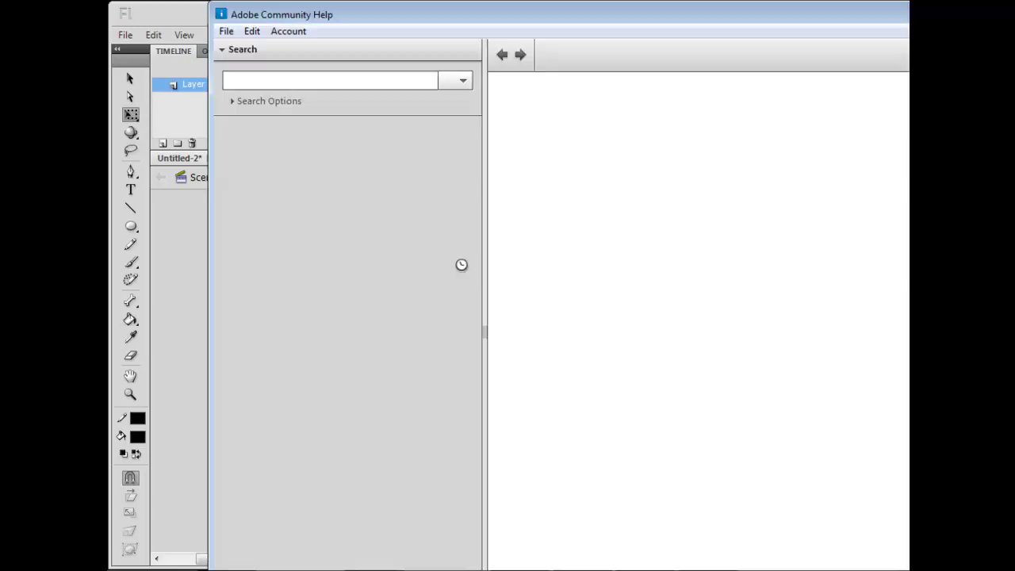
left_click_drag(636, 10, 477, 45)
left_click(843, 50)
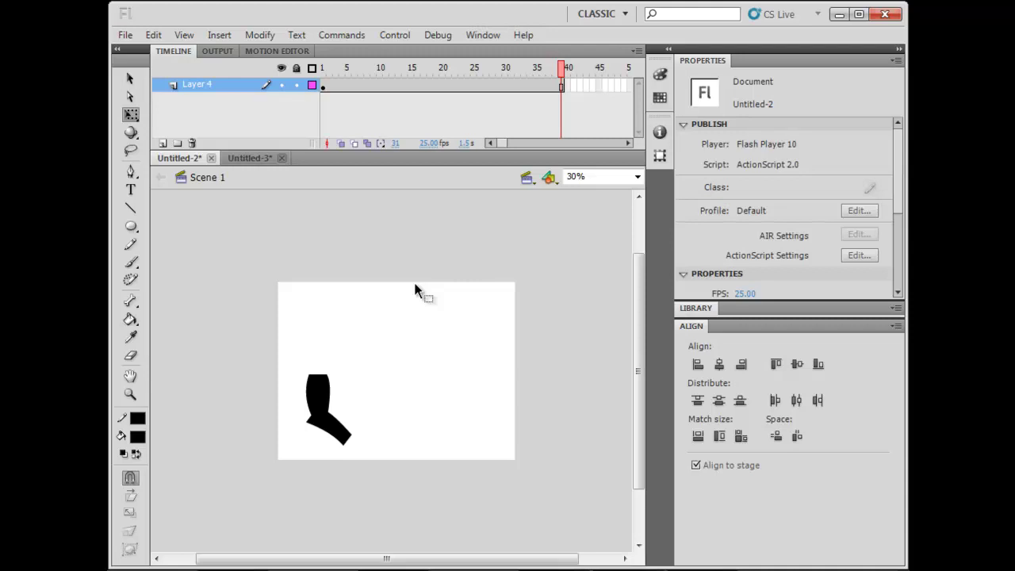
- Try to copy a palm scene instance from Untitled-3 into Untitled-2, replacing the existing library items
left_click(258, 164)
left_click(430, 327)
left_click(480, 444)
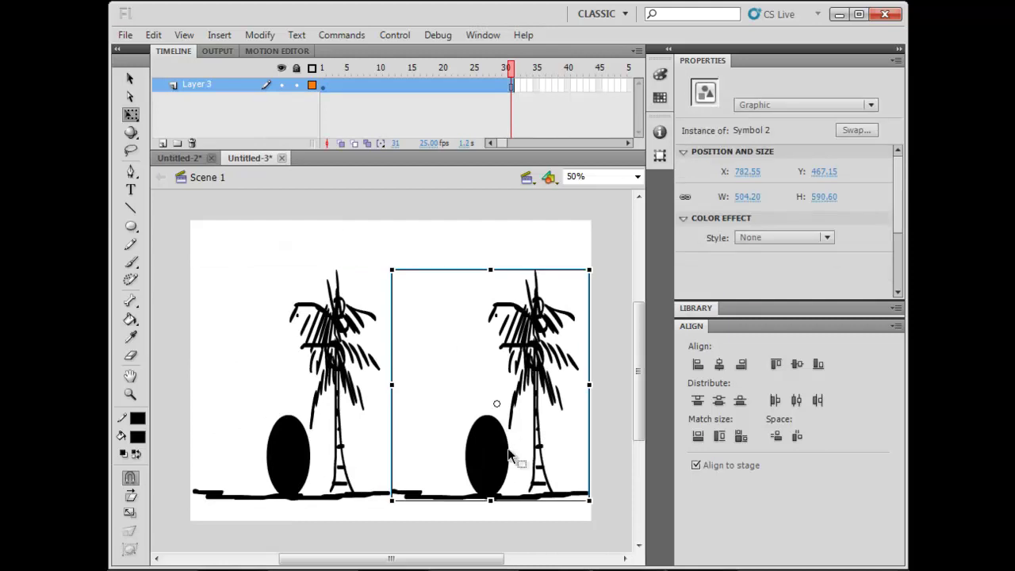
left_click(178, 159)
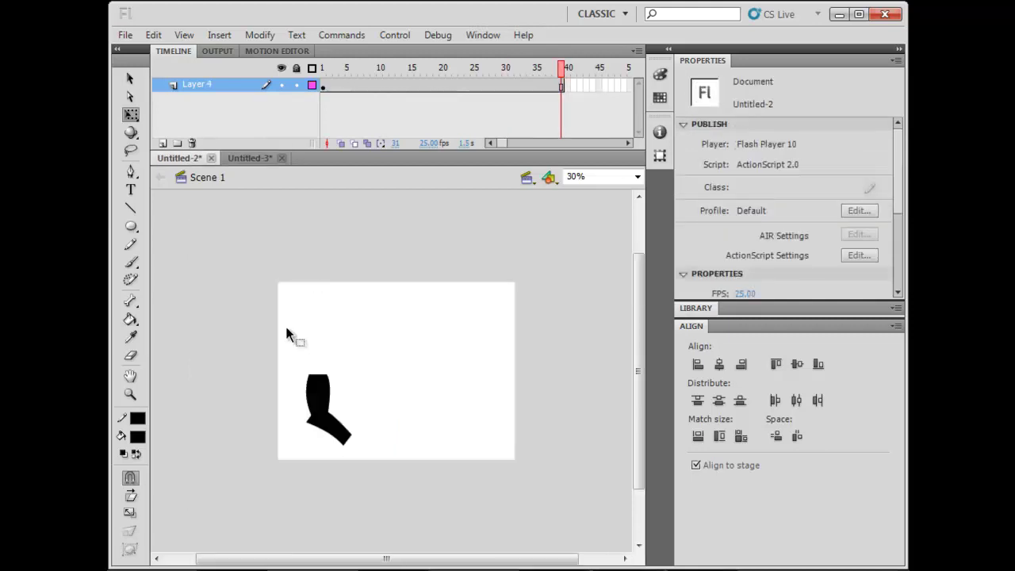
left_click(266, 162)
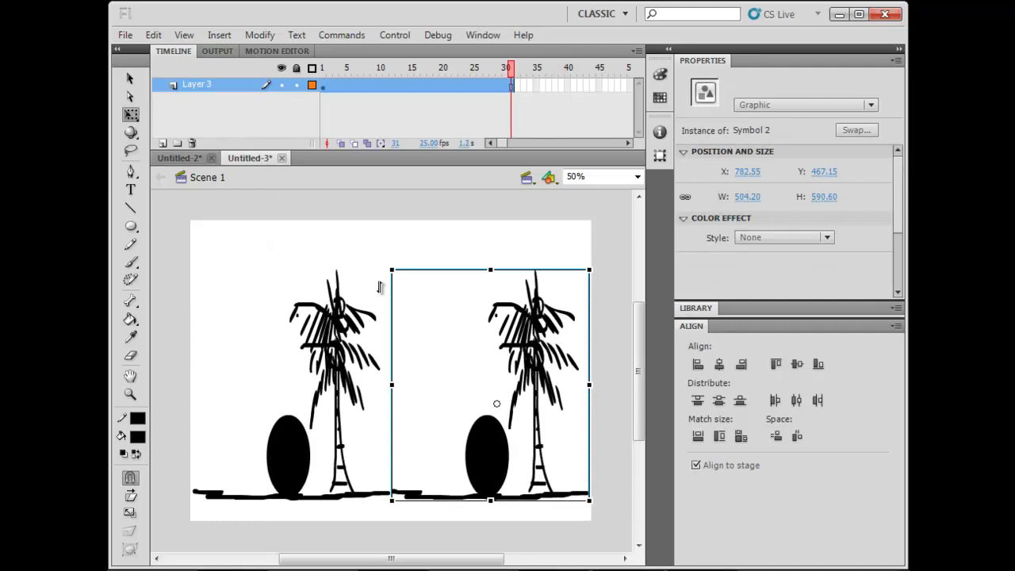
left_click(179, 158)
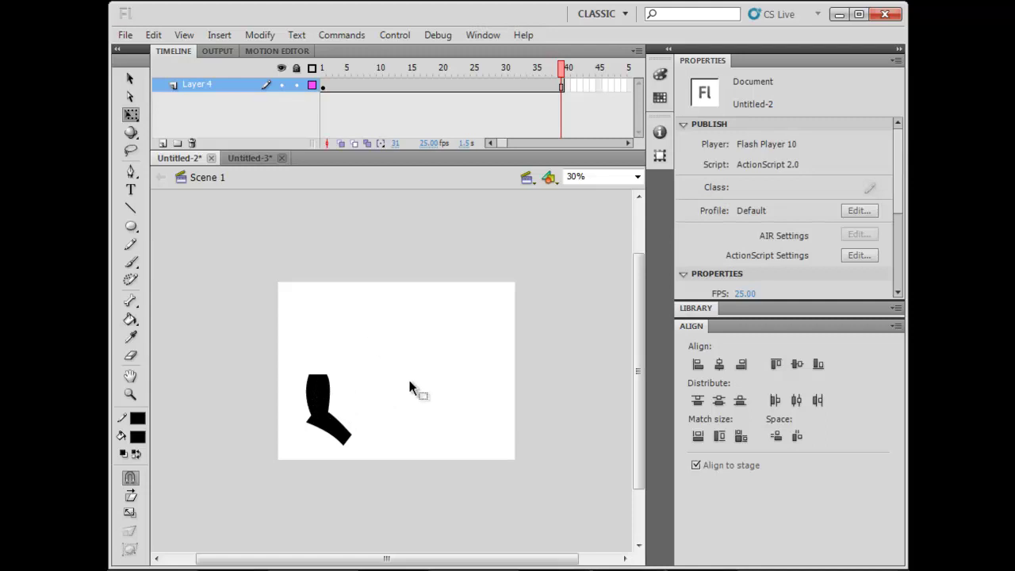
left_click(252, 158)
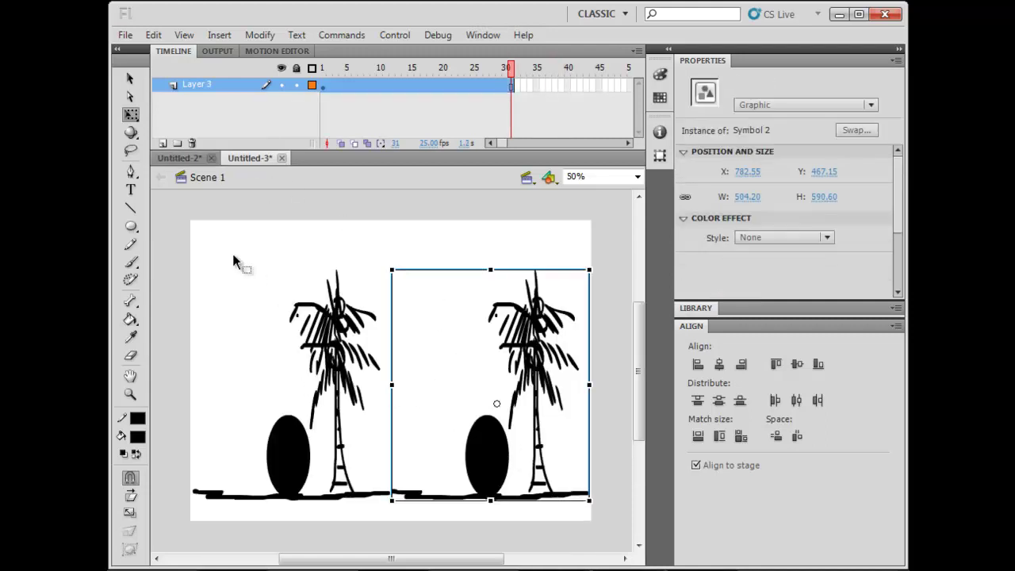
left_click(180, 159)
key("ctrl+v")
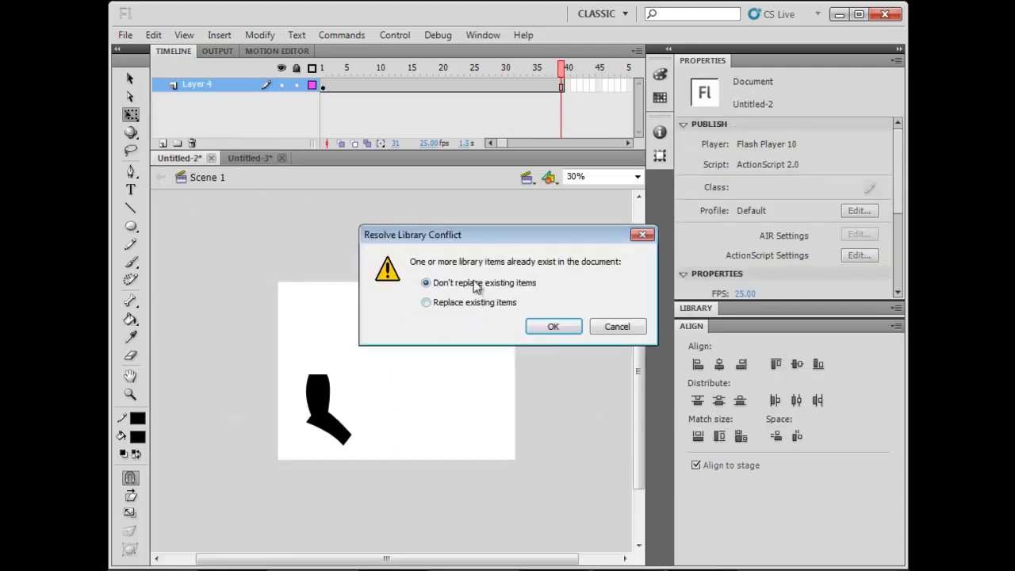
left_click_drag(470, 234, 430, 248)
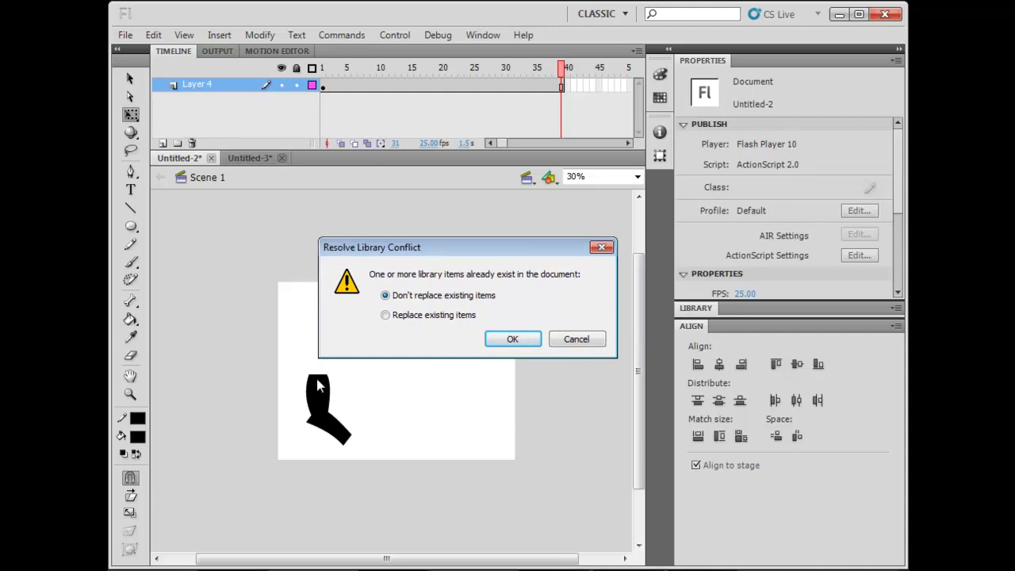
left_click(441, 314)
left_click(512, 338)
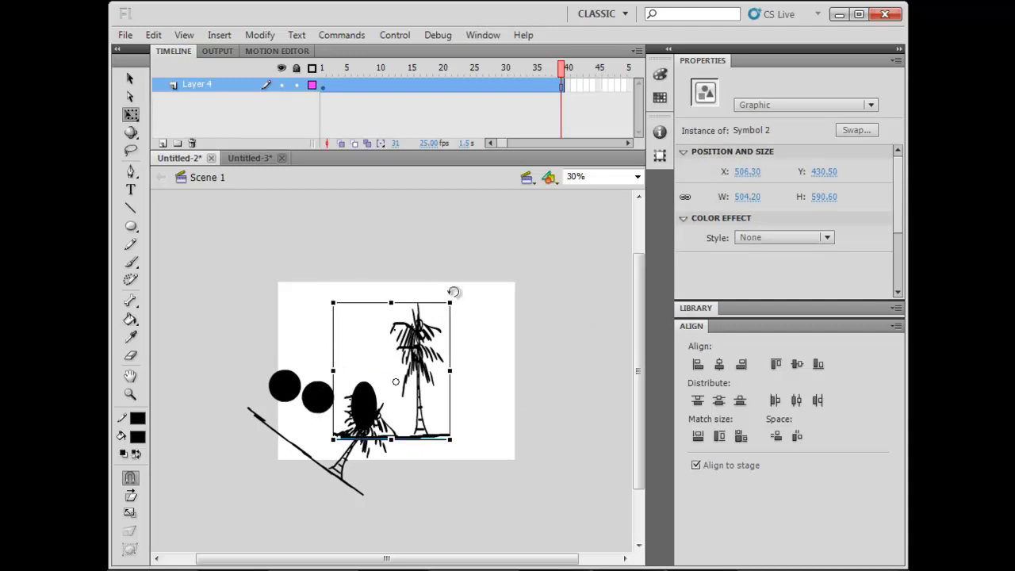
- Play the Untitled-2 timeline several times to check the pasted palm scene together with the original animation
left_click(387, 222)
left_click_drag(378, 77, 295, 71)
key("Return")
key("Return")
key("Return")
key("Return")
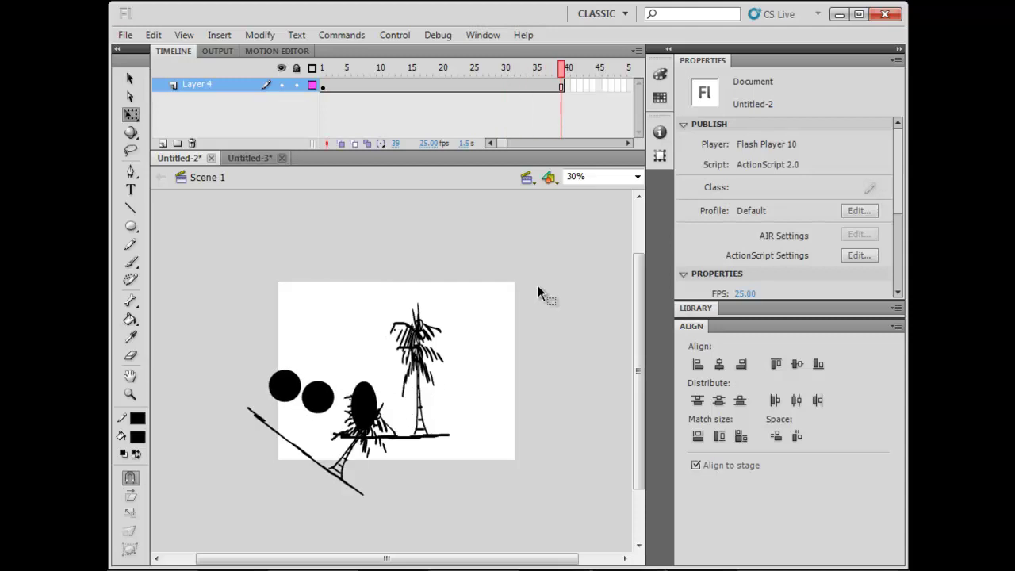
key("Return")
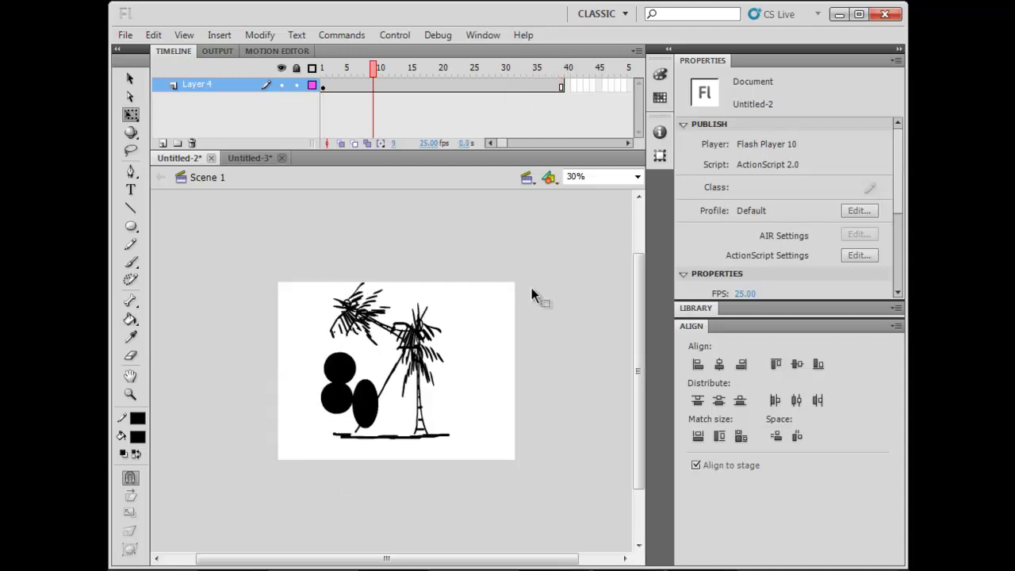
- Compare the library previews of Symbol 1 and Symbol 2 in Untitled-3 with the same-named symbols in Untitled-2
left_click(266, 163)
left_click(425, 259)
left_click(341, 310)
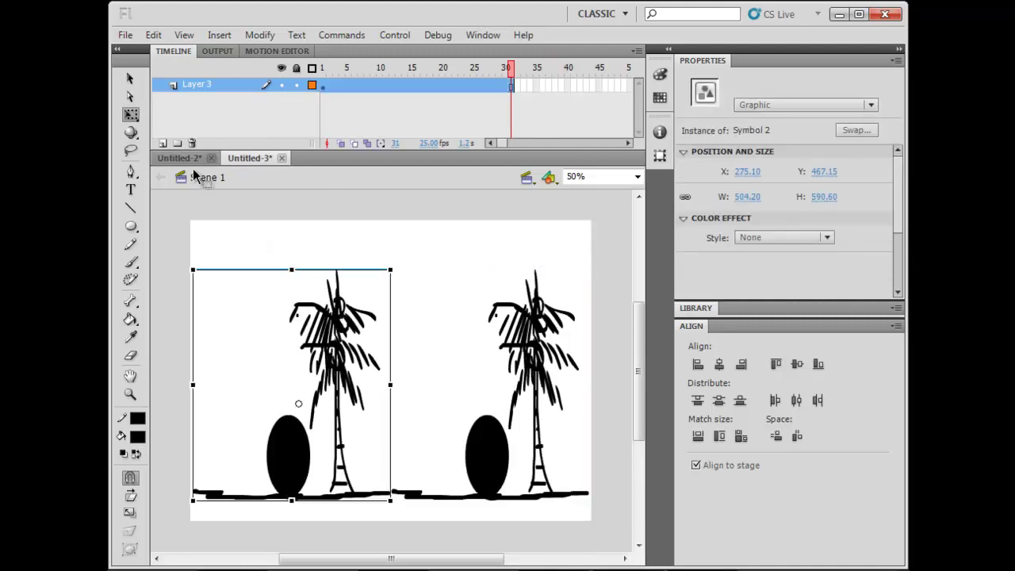
left_click(749, 309)
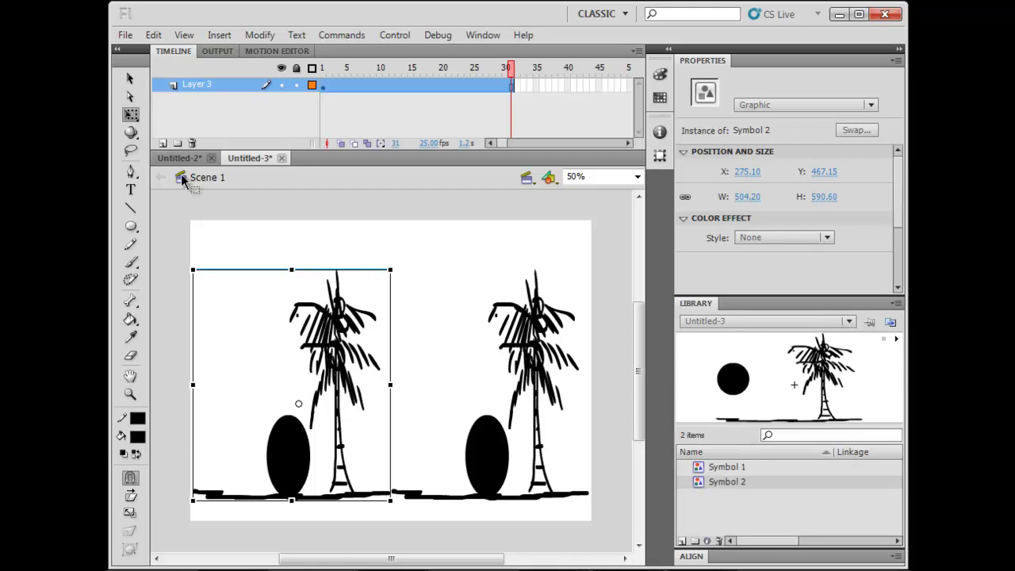
left_click(198, 158)
left_click_drag(740, 492, 329, 400)
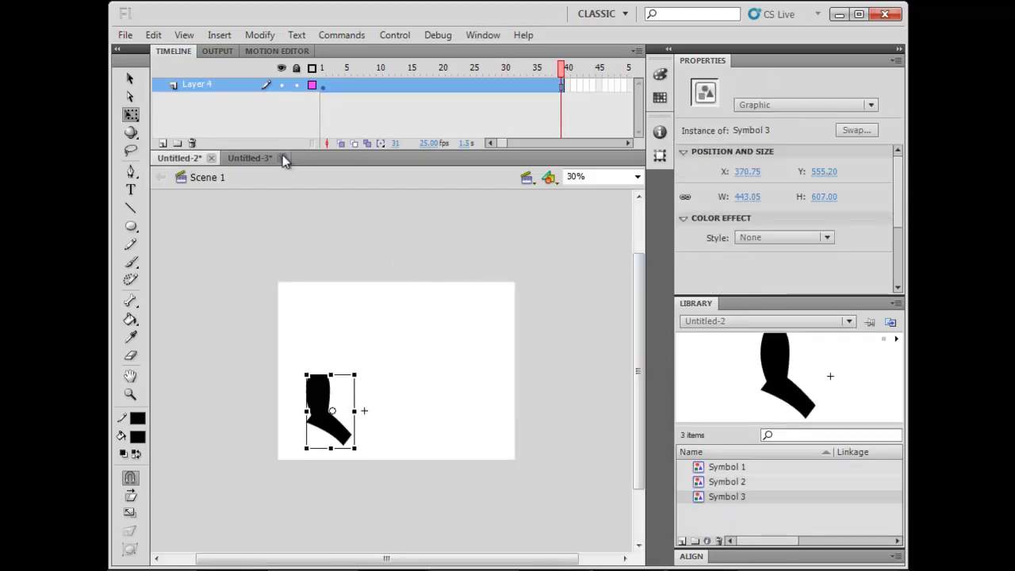
left_click(252, 158)
left_click(698, 468)
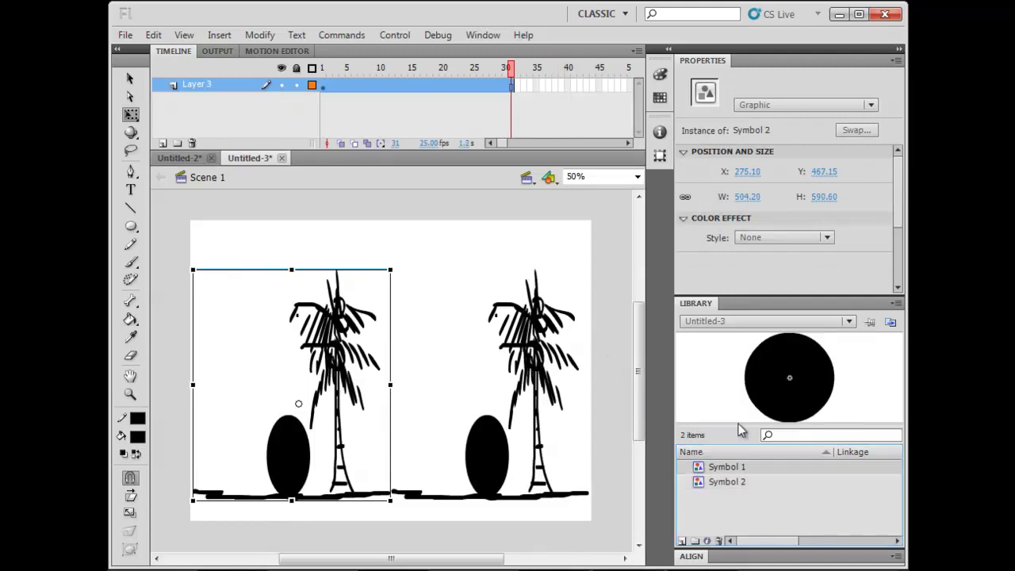
left_click(705, 482)
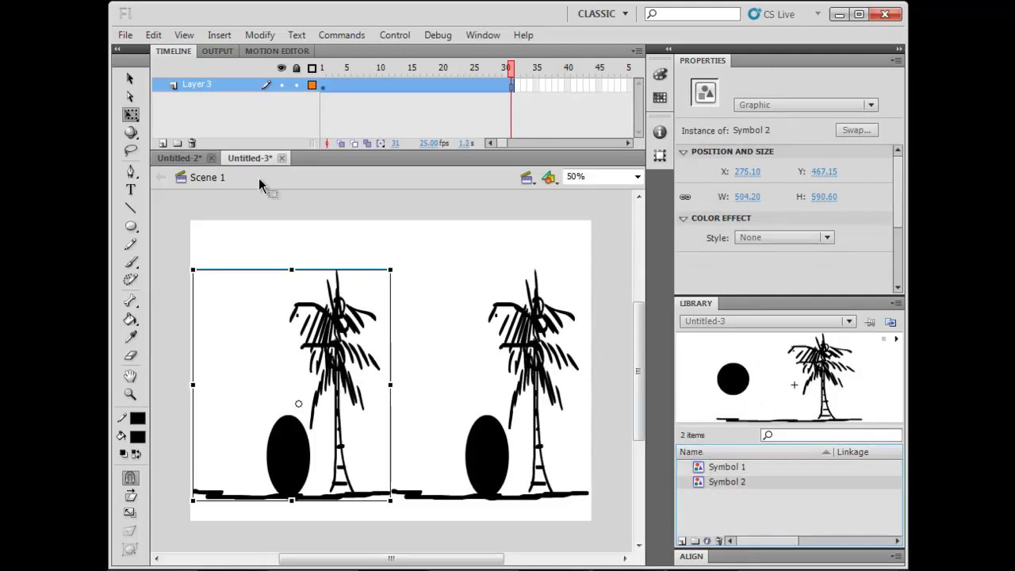
left_click(179, 159)
left_click(714, 468)
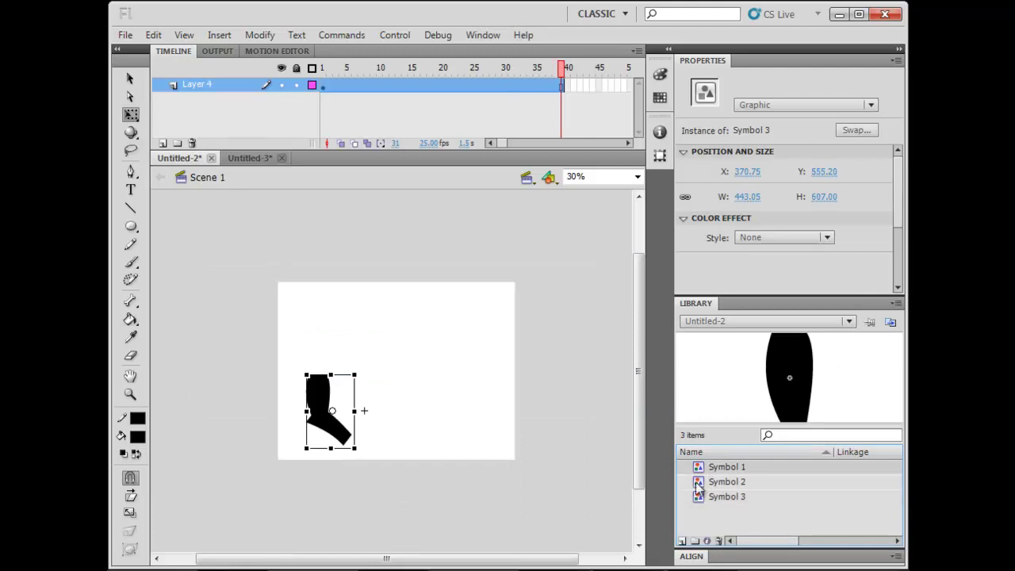
left_click(702, 482)
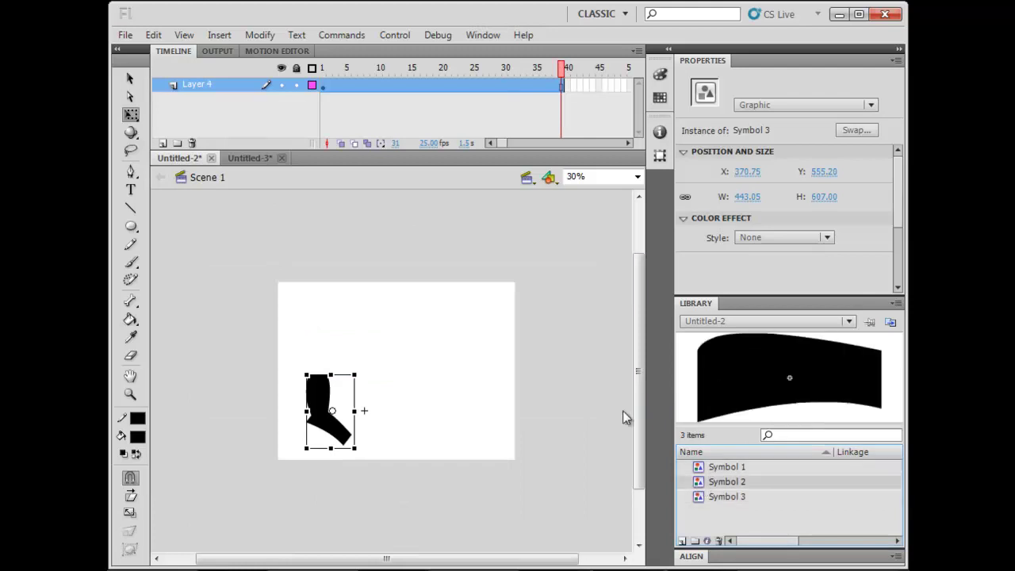
- Try to copy a palm scene instance into Untitled-2 without replacing existing library items, and scrub the timeline to check it
left_click(550, 304)
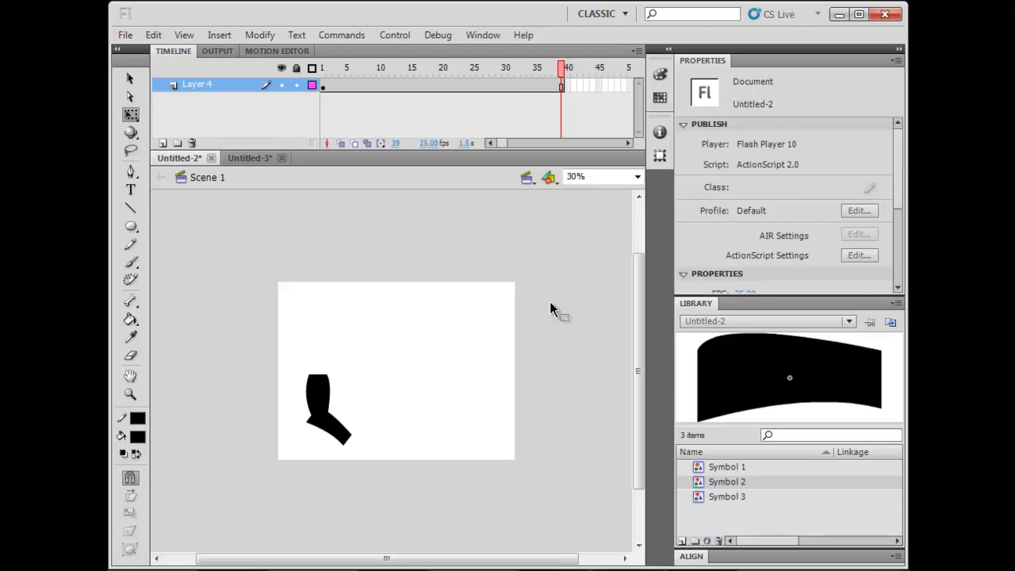
left_click(325, 394)
left_click(386, 409)
left_click(250, 158)
left_click(458, 266)
left_click(360, 319)
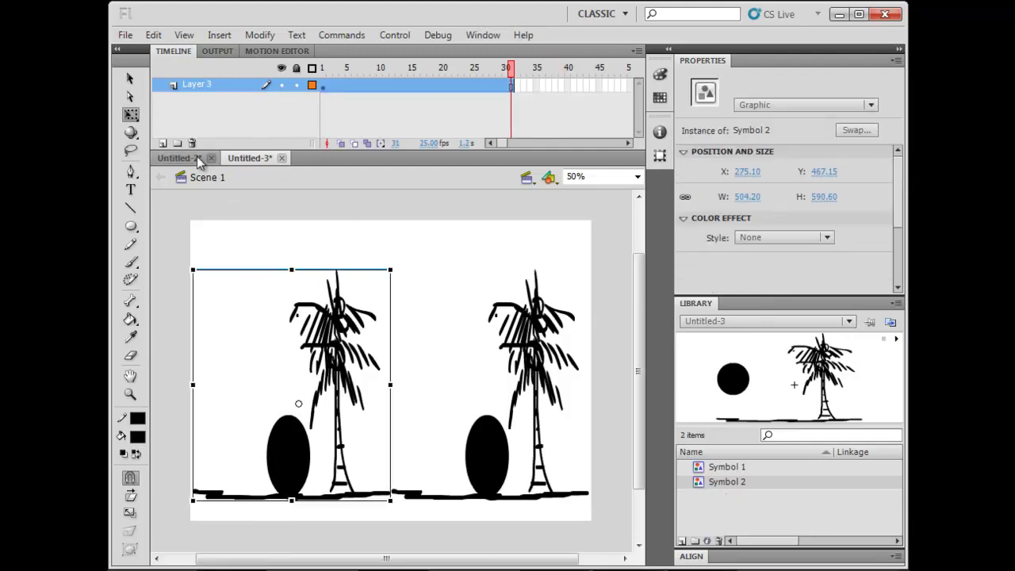
left_click(199, 159)
key("ctrl+v")
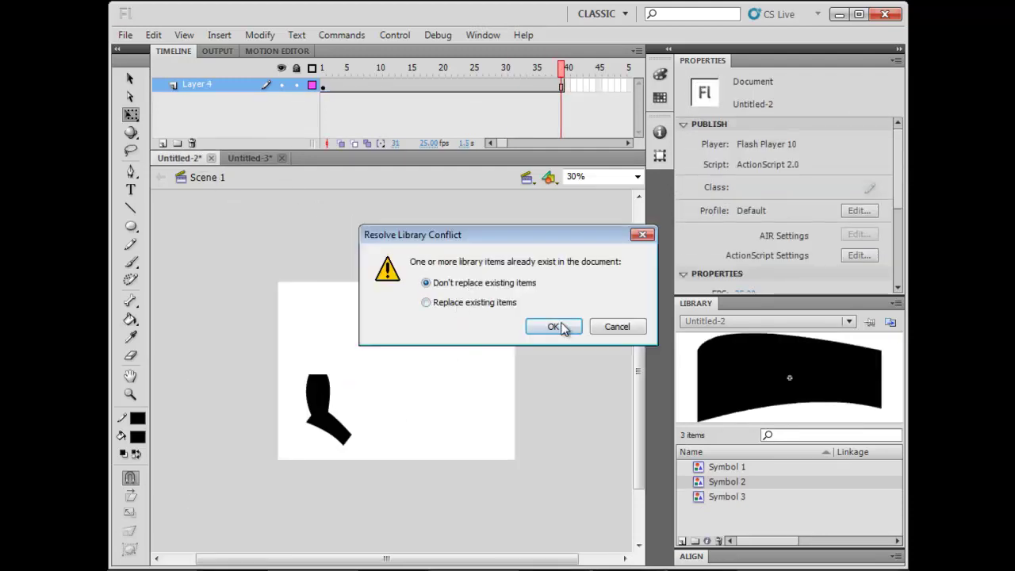
left_click(555, 327)
left_click(441, 367)
left_click_drag(438, 89, 561, 93)
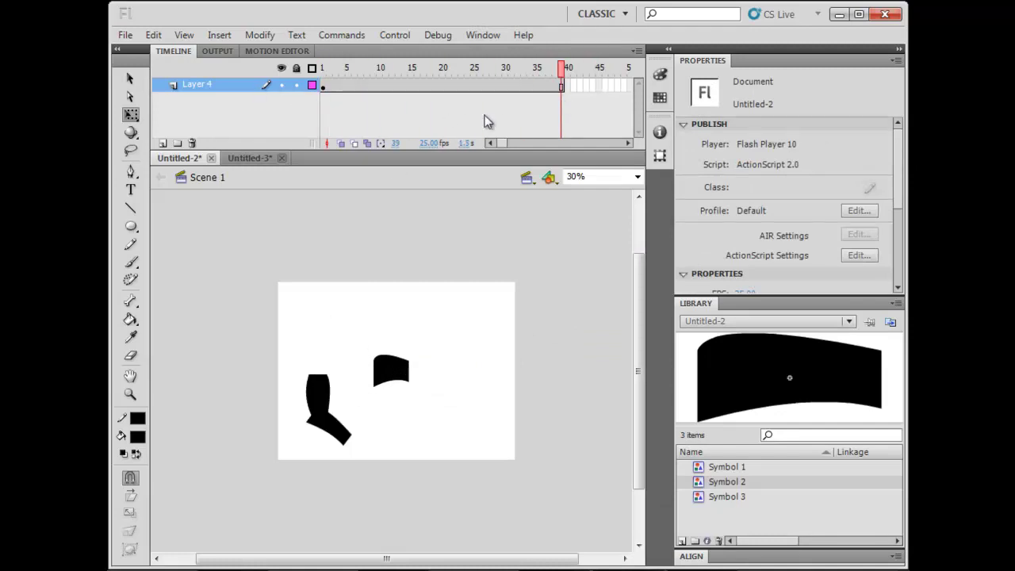
- Inspect the contents of the pasted Symbol 2 instance in Untitled-2, return to the scene and delete the instance
left_click(399, 379)
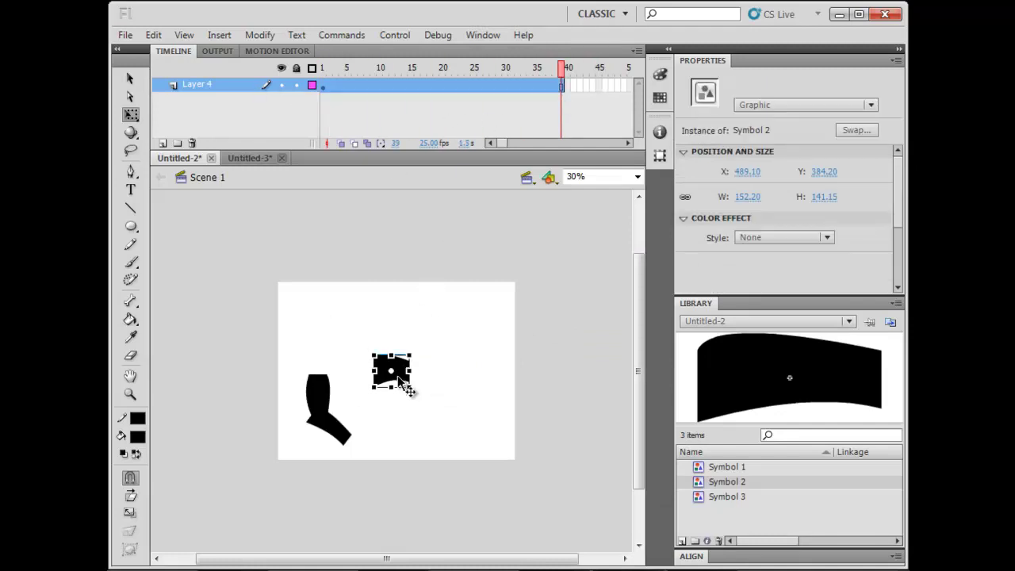
double_click(400, 380)
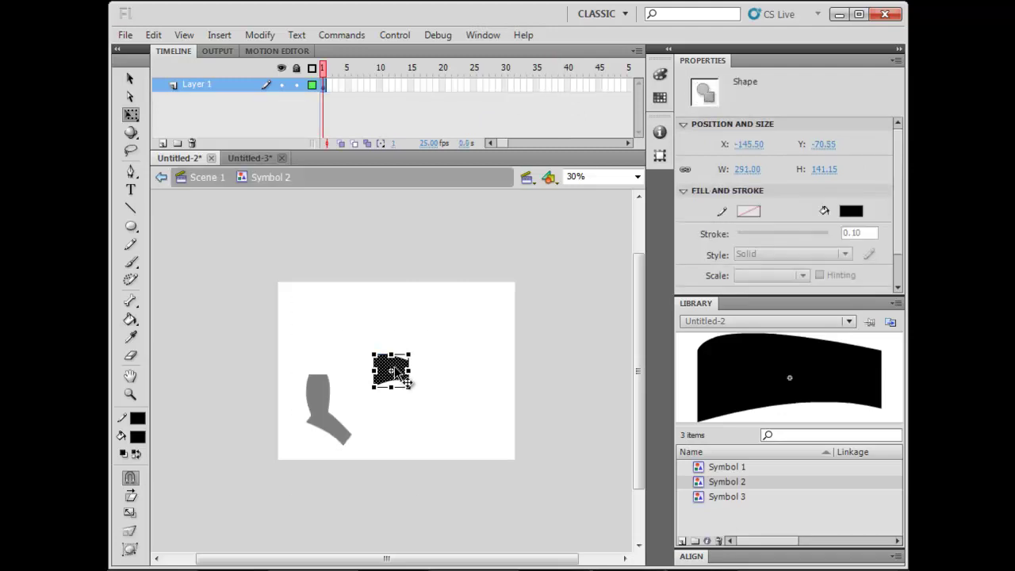
double_click(442, 318)
left_click(406, 385)
key("Delete")
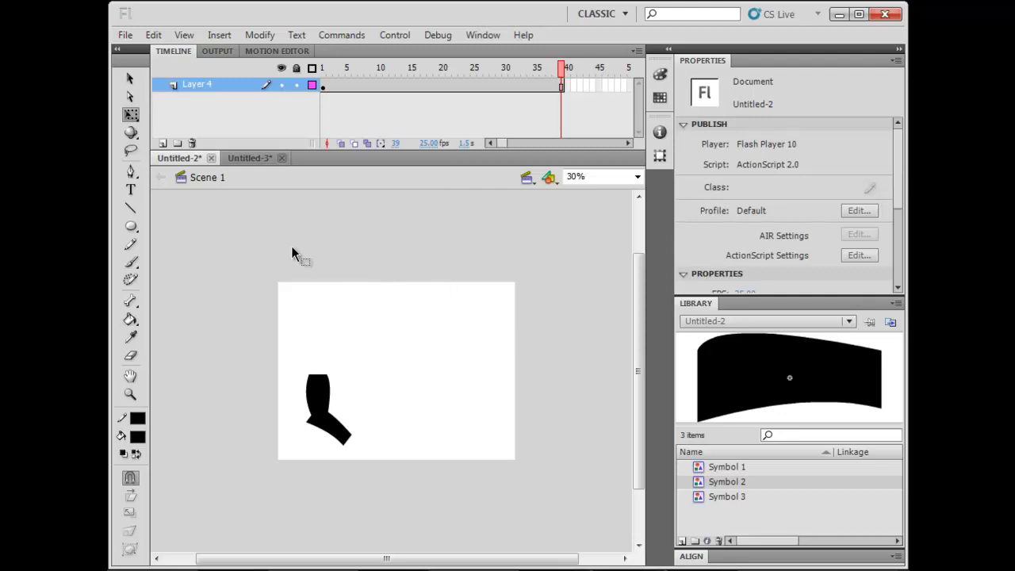
- Rename the two library symbols in Untitled-3 as Symbol 1-ball and Symbol 2-ball
left_click(248, 158)
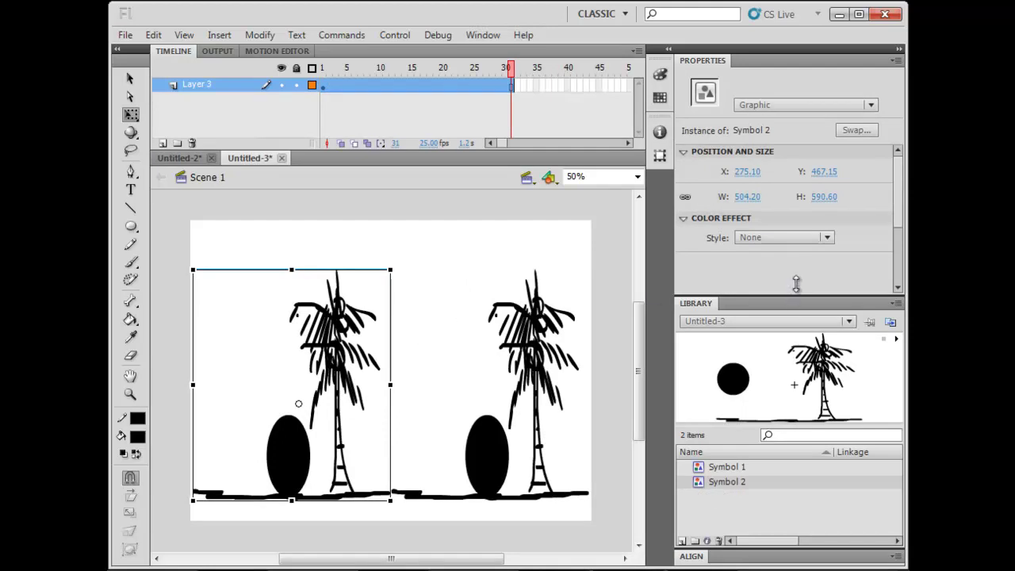
left_click_drag(792, 296, 793, 194)
left_click(759, 365)
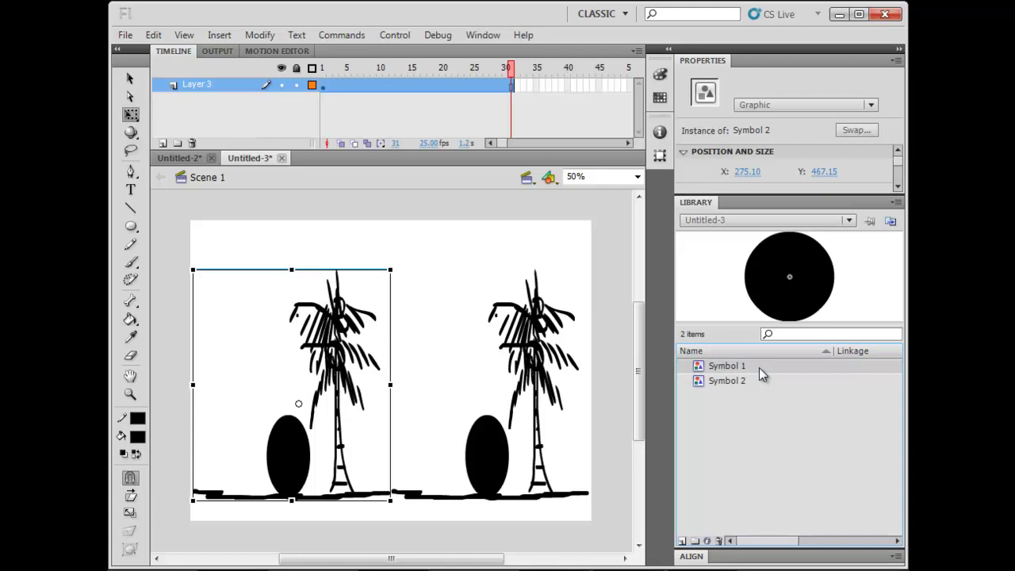
double_click(759, 367)
left_click(760, 367)
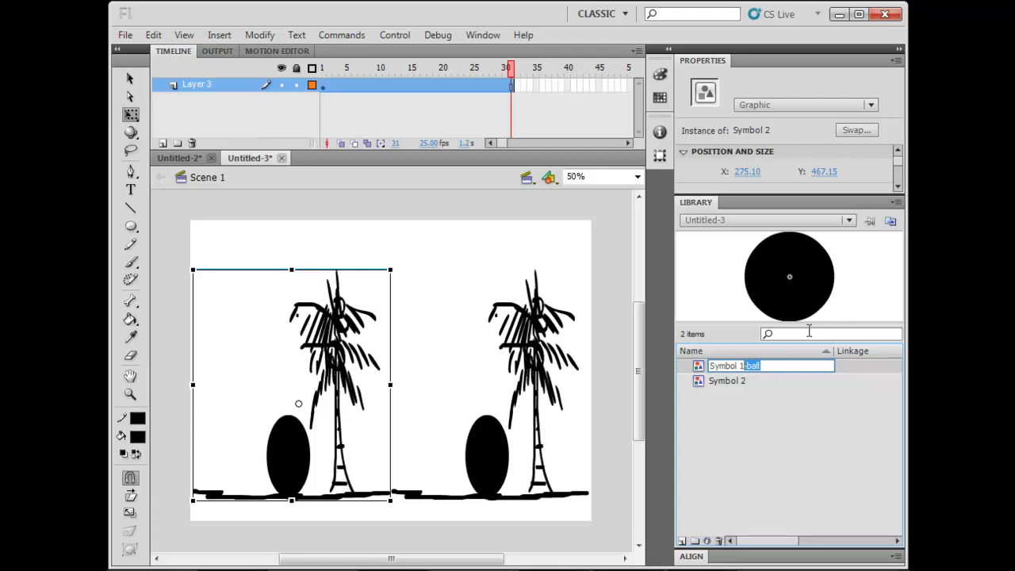
left_click(768, 378)
double_click(769, 379)
left_click(785, 383)
type("-ball")
- Copy the first palm scene instance from Untitled-3 and paste it into Untitled-2
left_click(602, 349)
left_click_drag(609, 279, 370, 288)
left_click(370, 288)
left_click(341, 318)
key("ctrl+c")
left_click(185, 161)
key("ctrl+v")
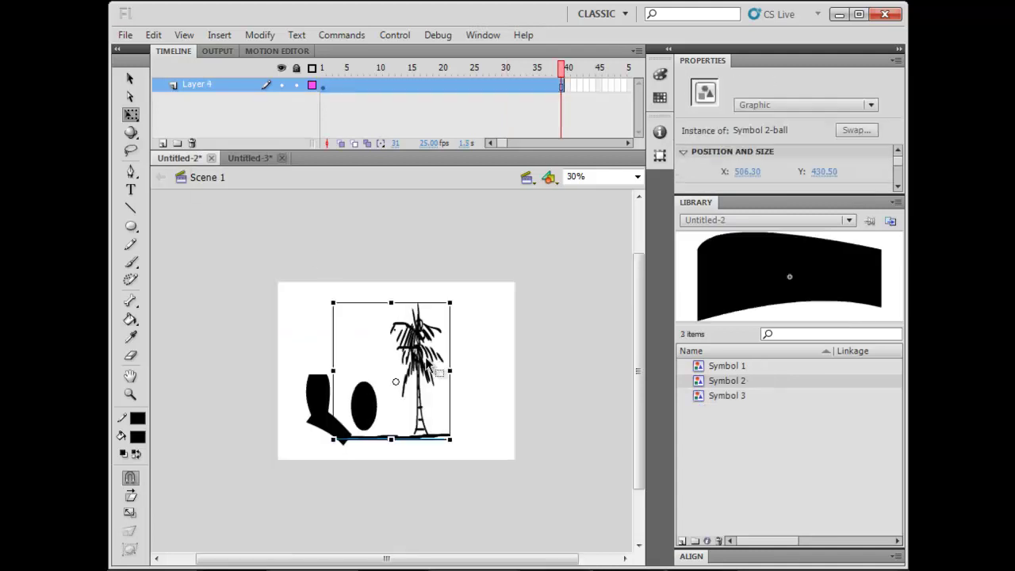
- Move the pasted palm scene clear of the arm, to its right on the stage, and test the movie
left_click_drag(427, 357, 479, 363)
left_click(562, 335)
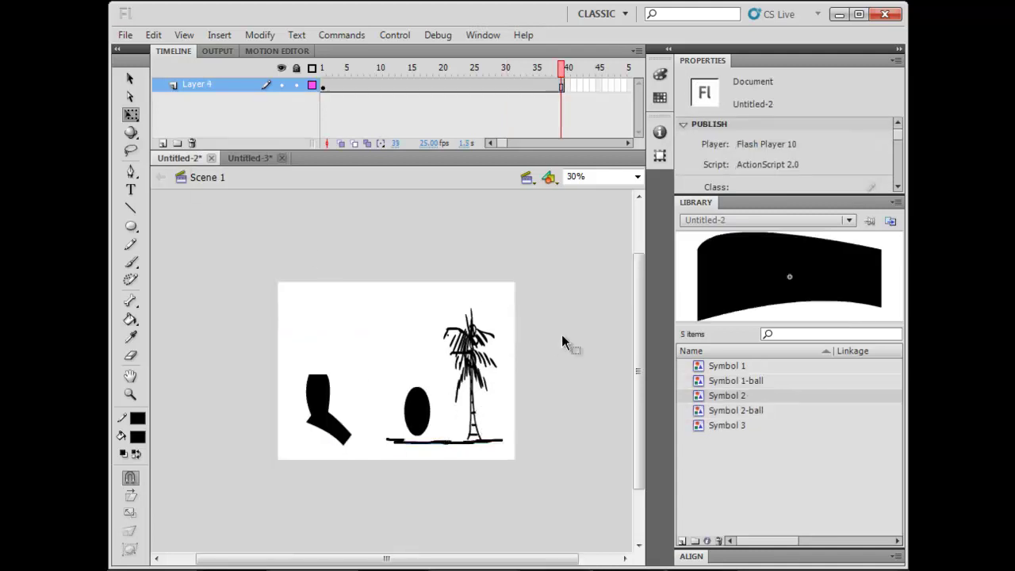
key("ctrl+Return")
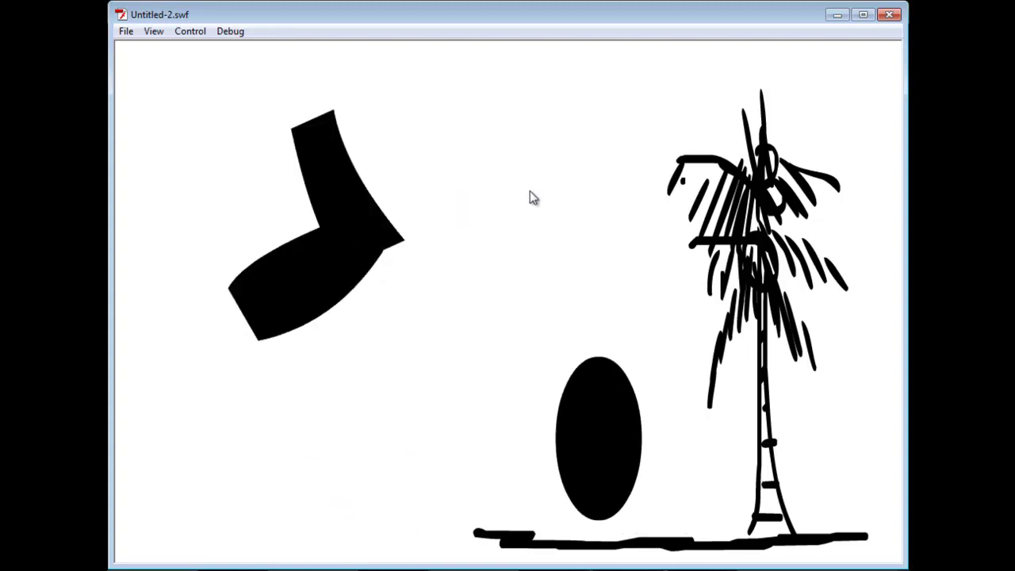
left_click(888, 15)
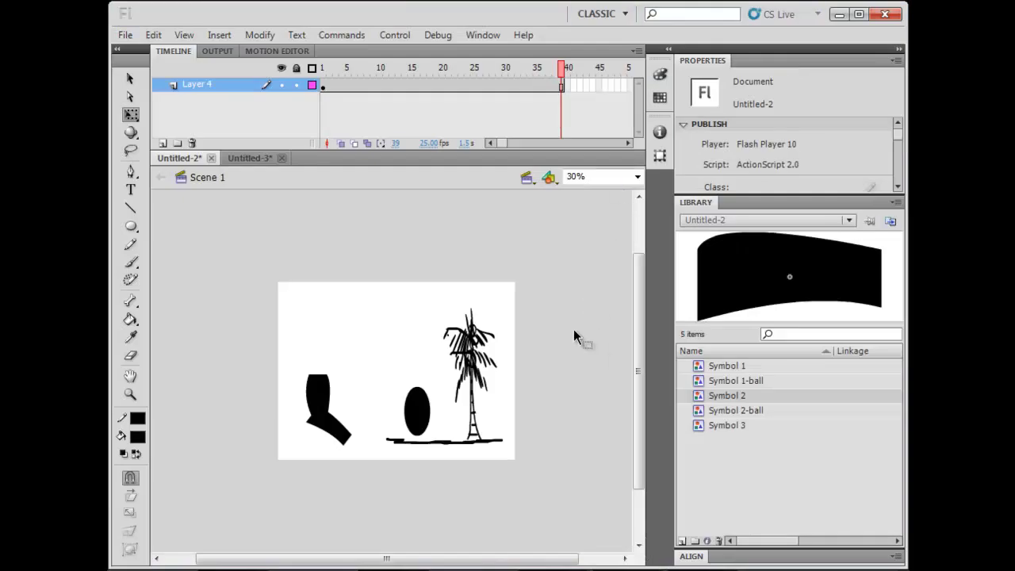